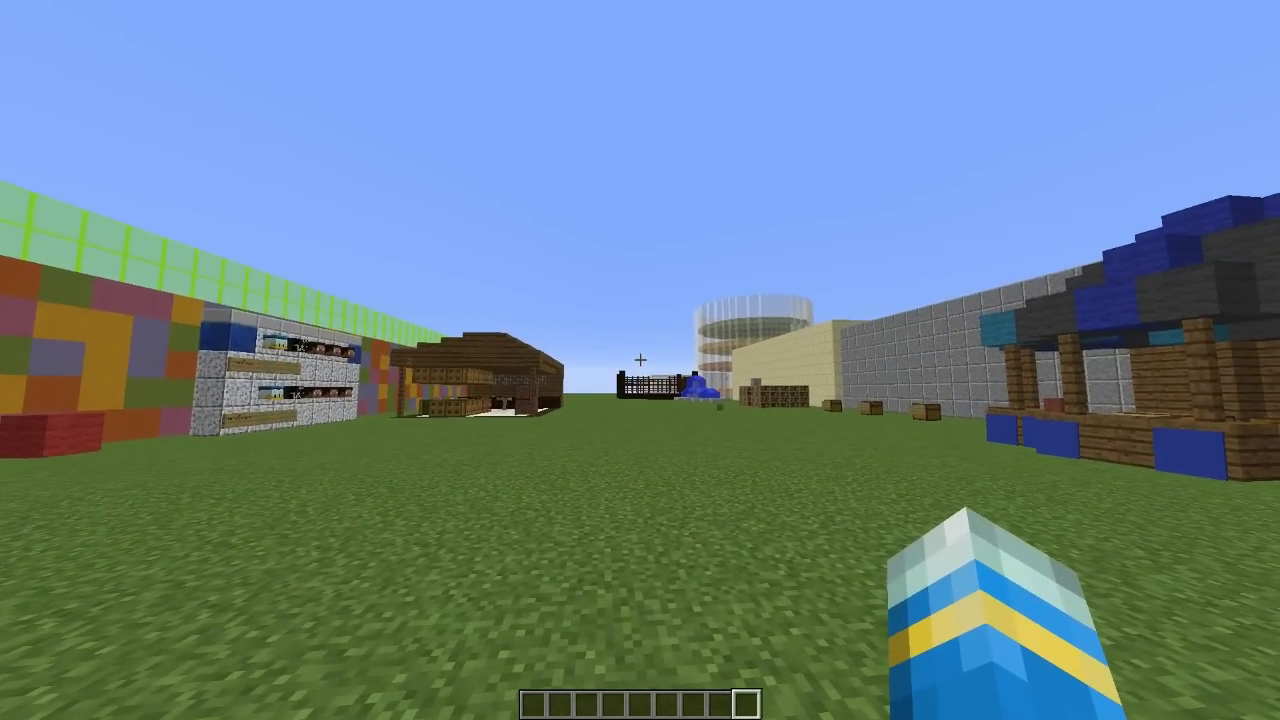
{"action": "key", "text": "w"}
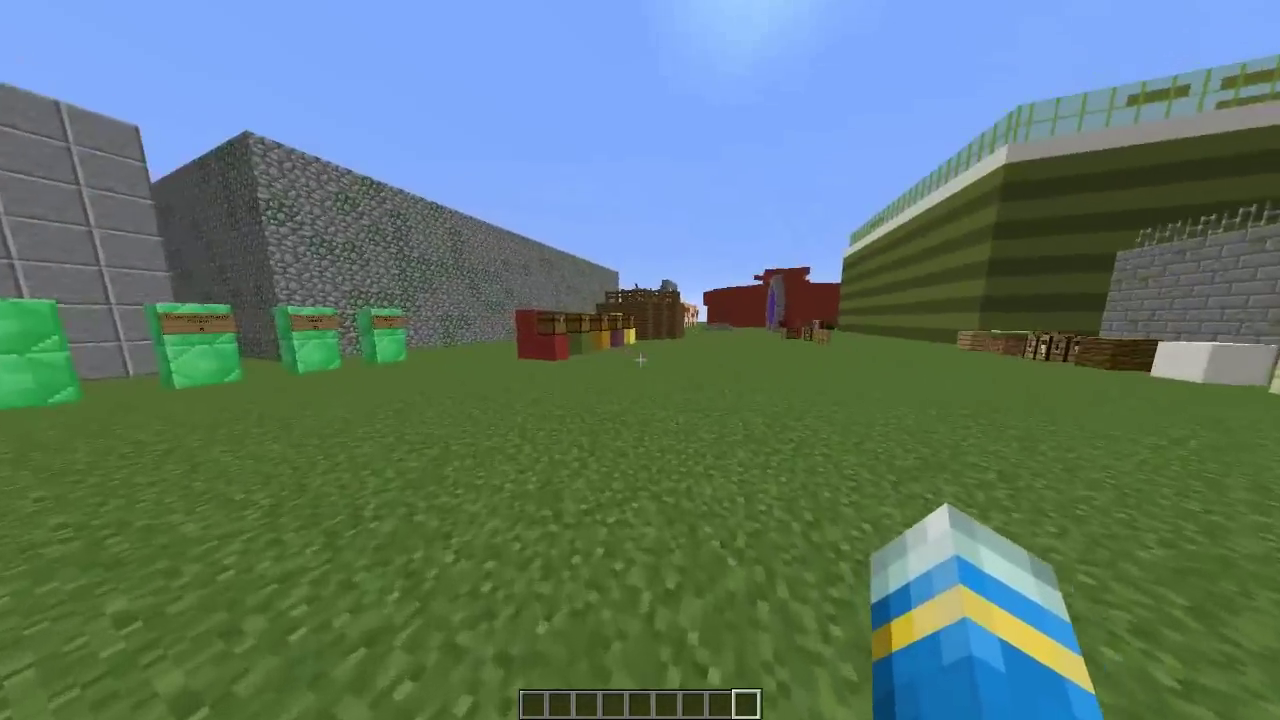
{"action": "key", "text": "w"}
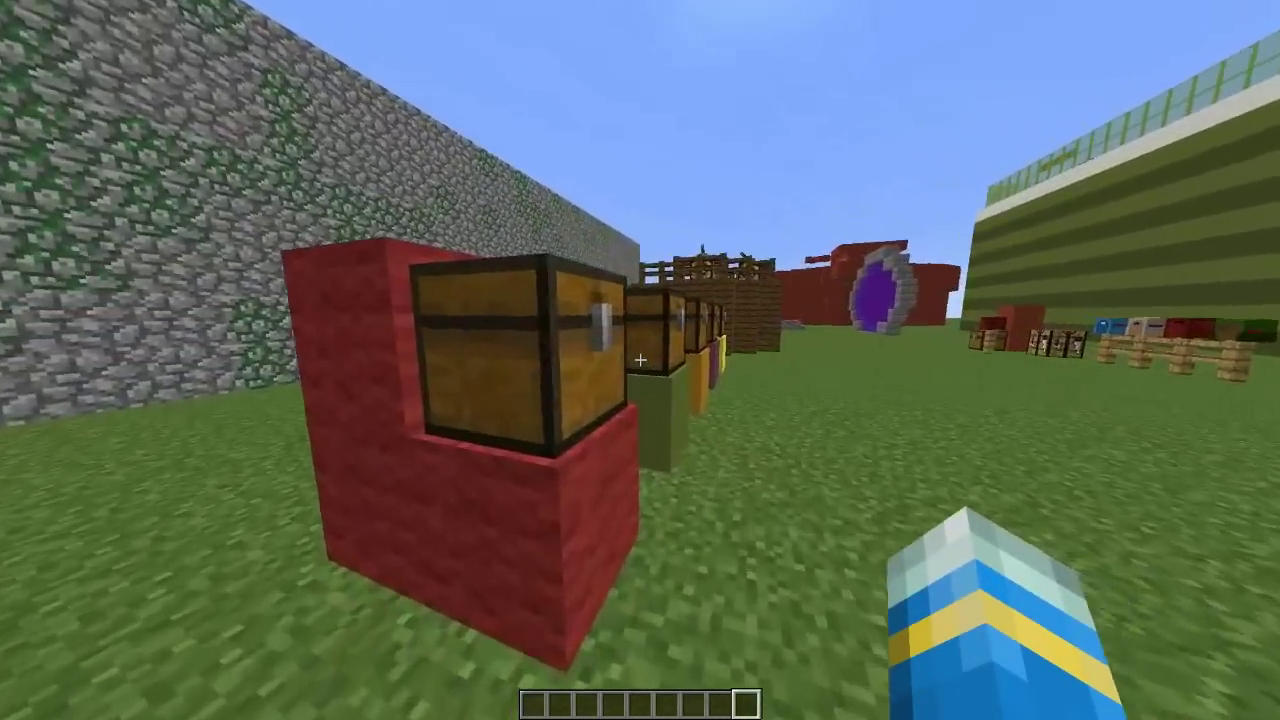
{"action": "key", "text": "w"}
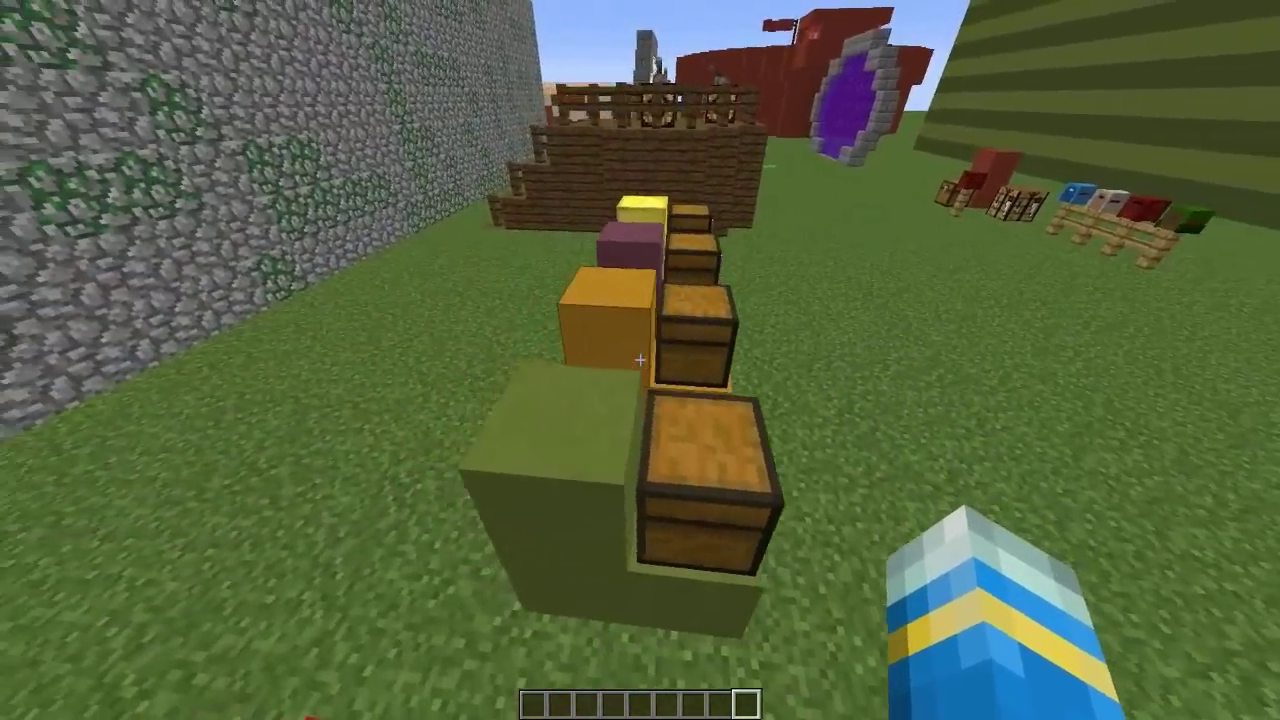
{"action": "key", "text": "w"}
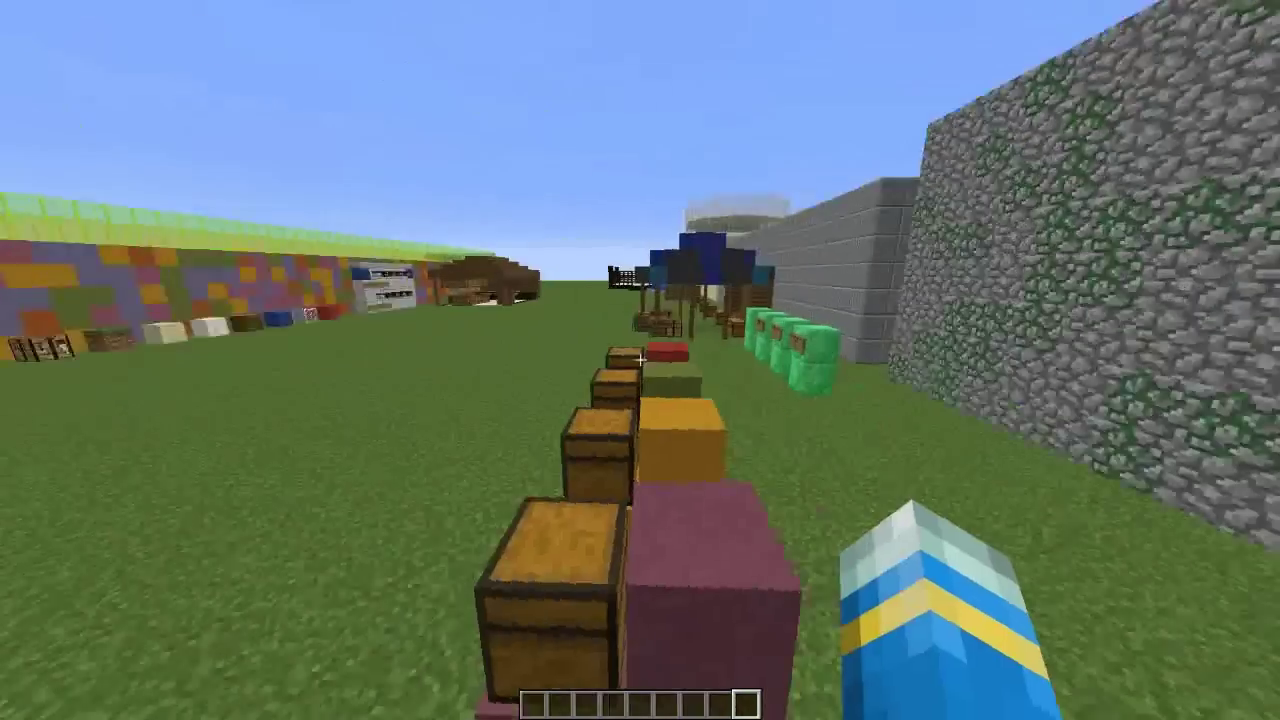
{"action": "key", "text": "w"}
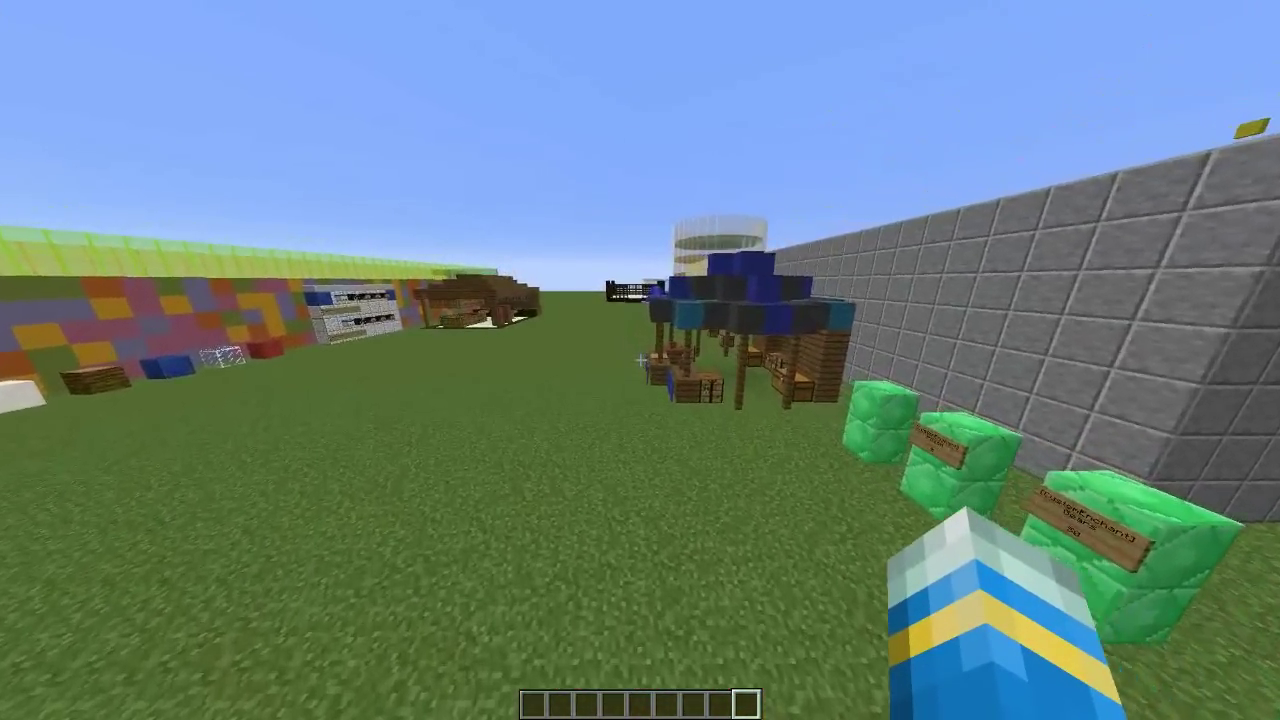
- Send the message "test" in the server chat to show the player's current rank prefix
{"action": "type", "text": "wttest"}
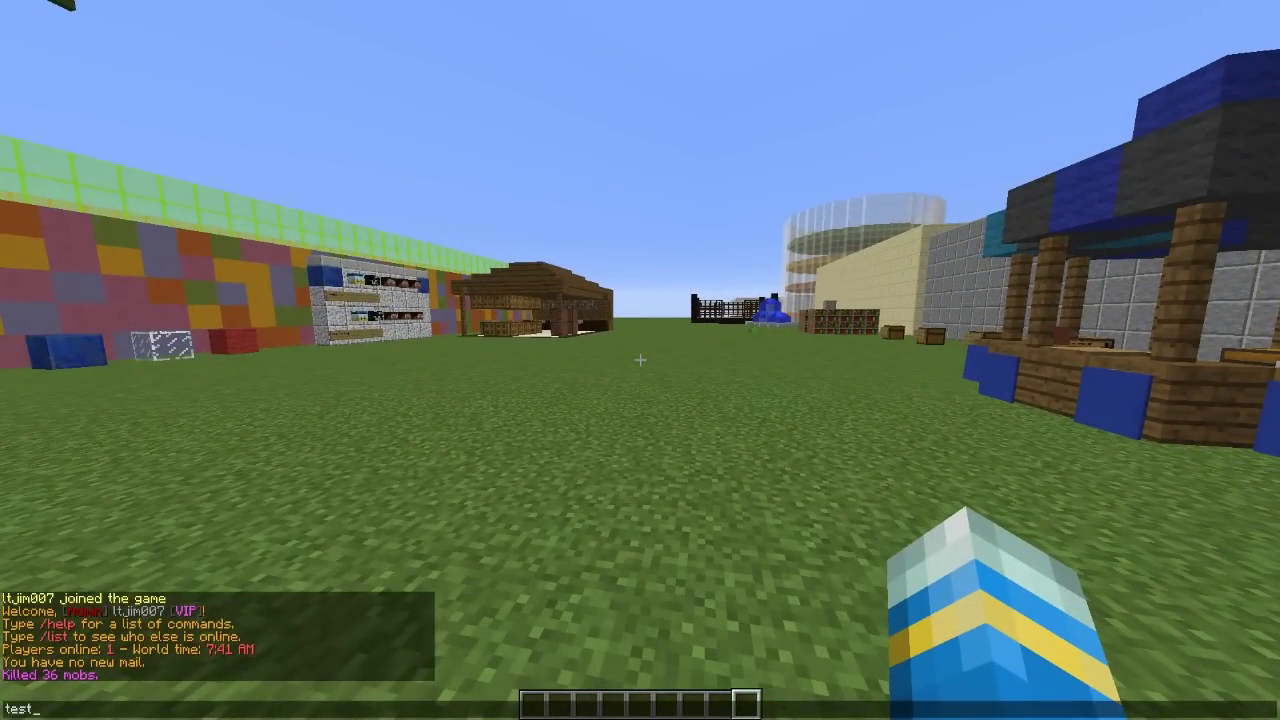
{"action": "key", "text": "Escape"}
{"action": "key", "text": "w"}
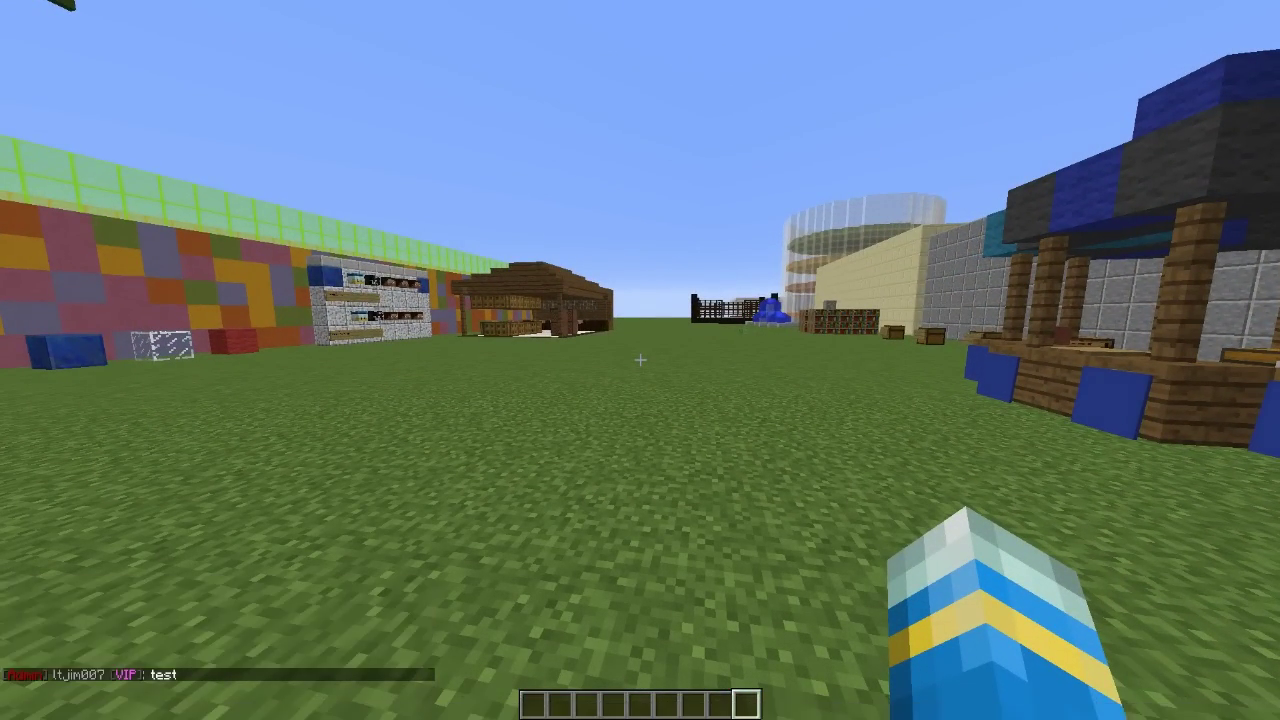
{"action": "key", "text": "w"}
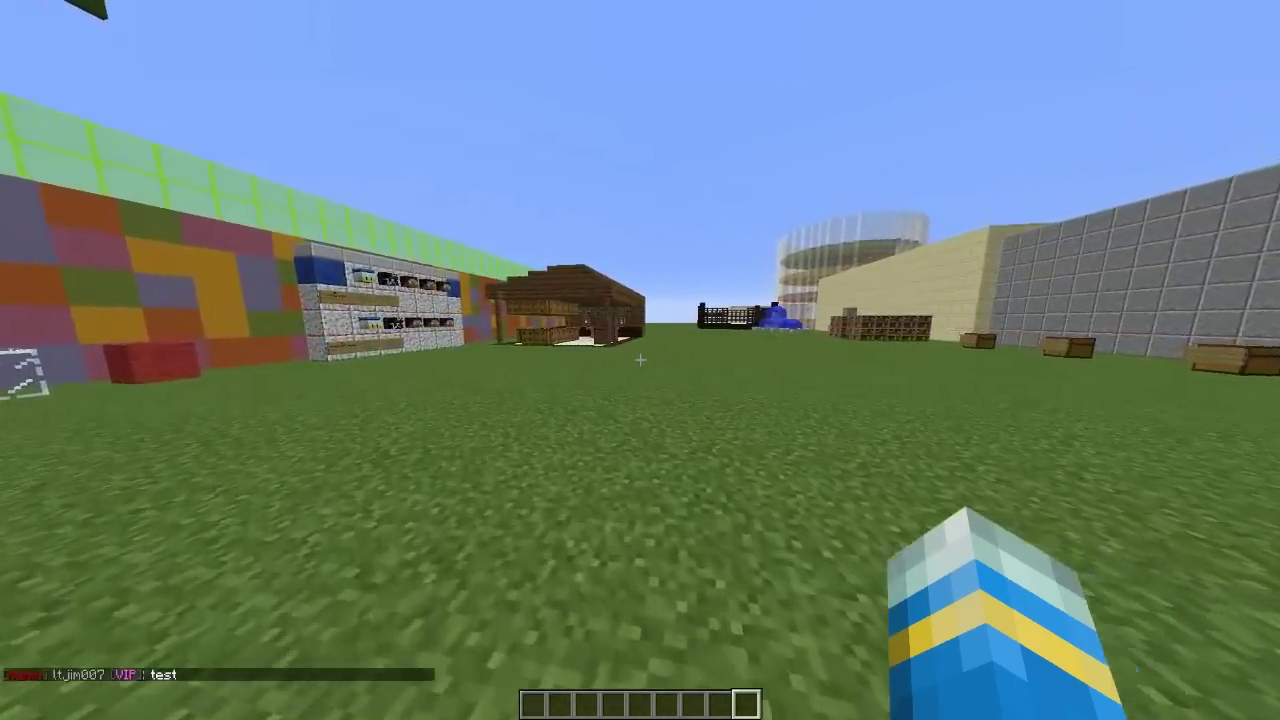
{"action": "key", "text": "w"}
{"action": "key", "text": "w"}
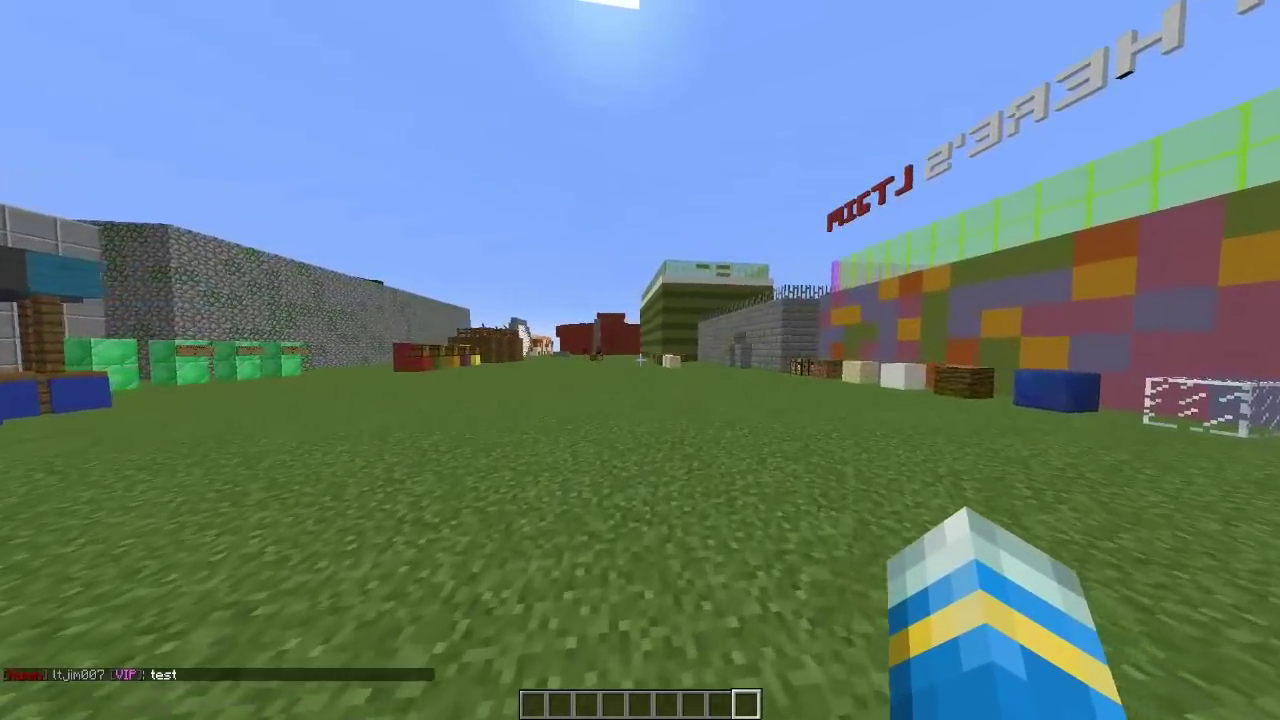
{"action": "key", "text": "w"}
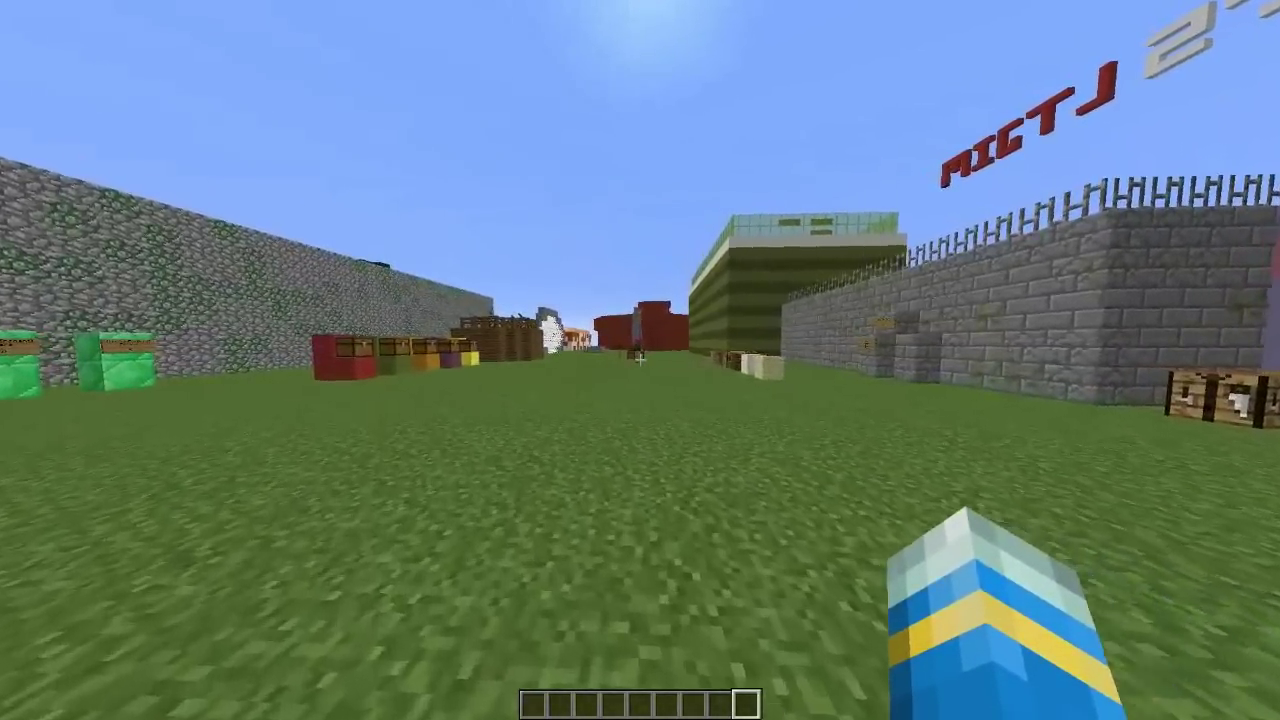
- Look up the player's group memberships and permissions with the /pex user command followed by the player's username
{"action": "key", "text": "slash"}
{"action": "type", "text": "pex user"}
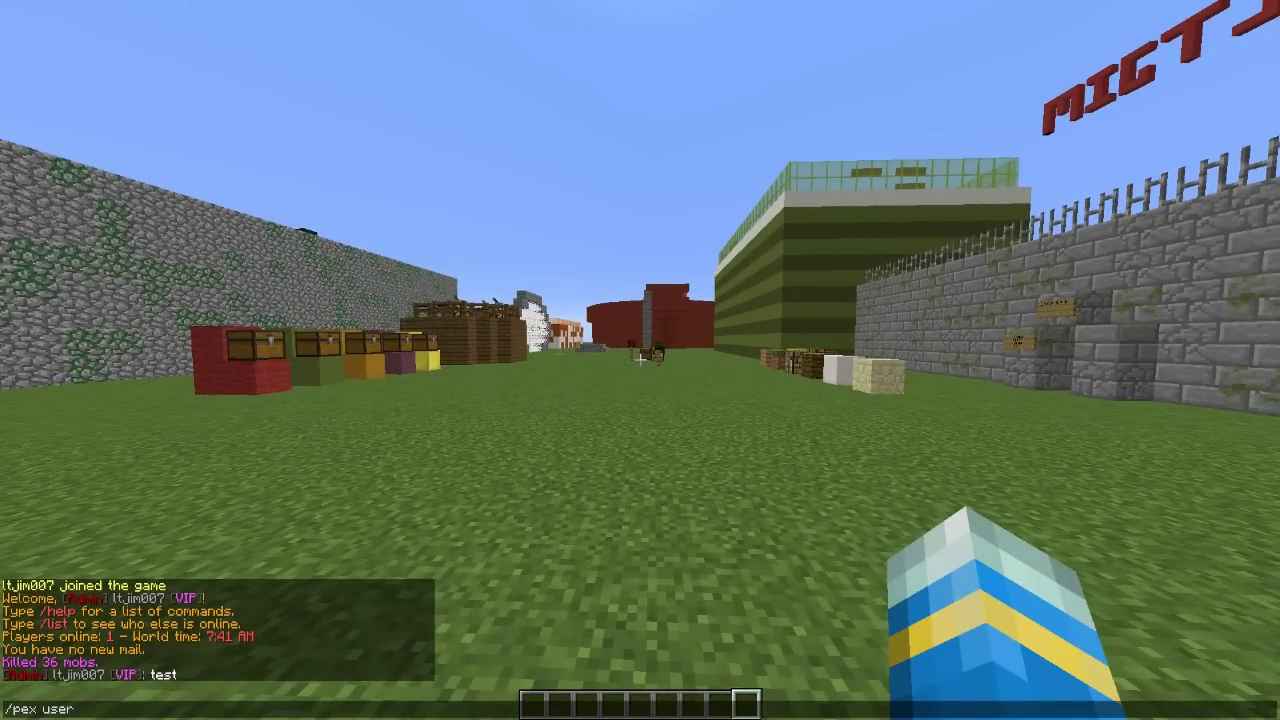
{"action": "type", "text": " ltjim007"}
{"action": "key", "text": "Return"}
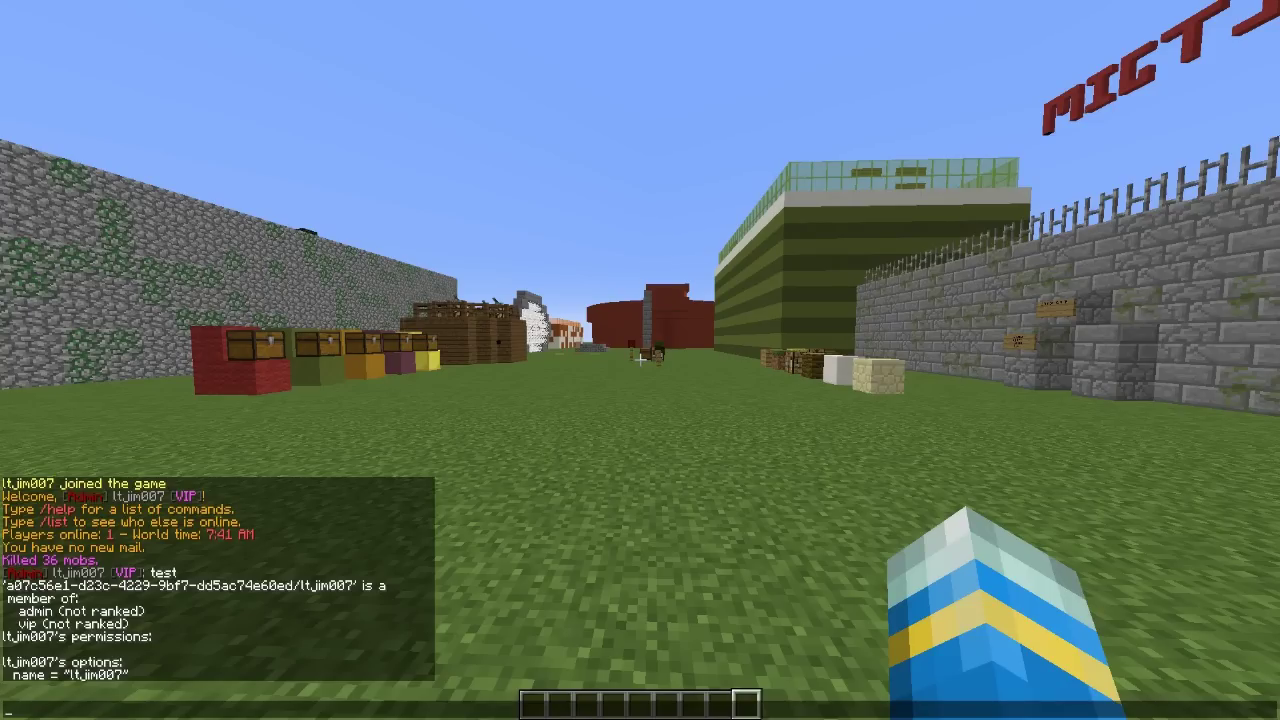
{"action": "key", "text": "Escape"}
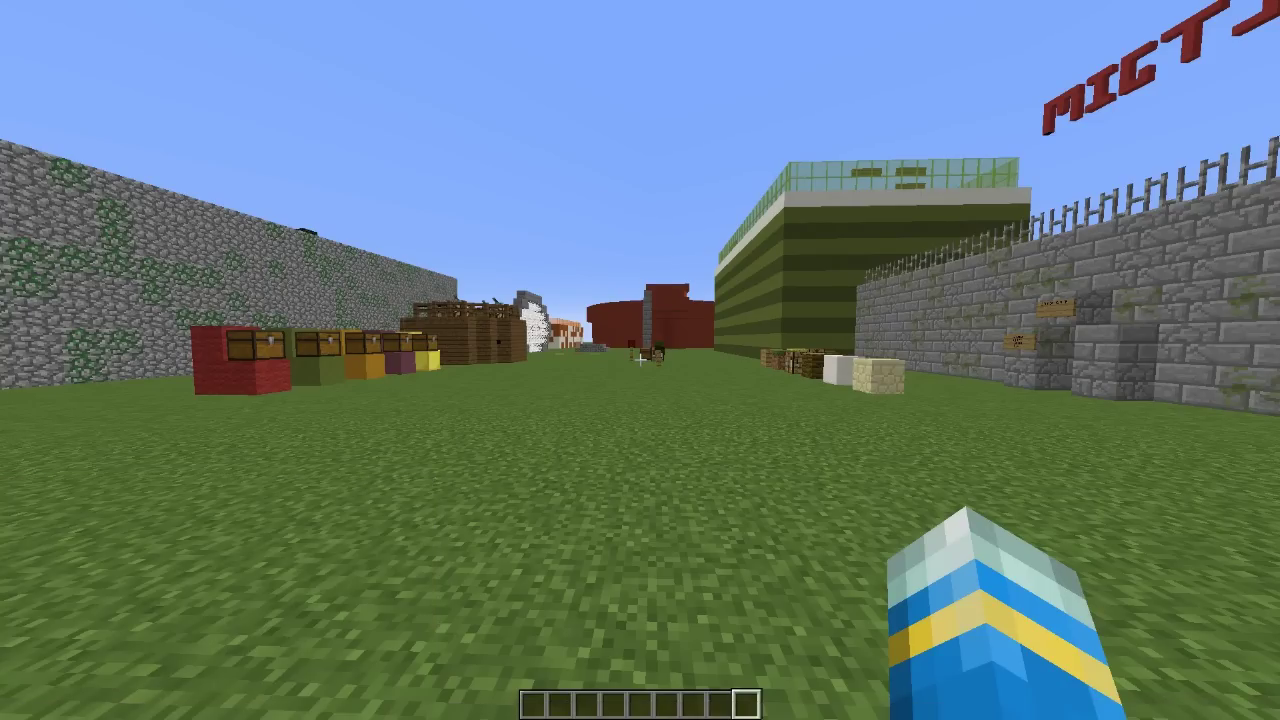
{"action": "key", "text": "w"}
{"action": "key", "text": "t"}
{"action": "key", "text": "w"}
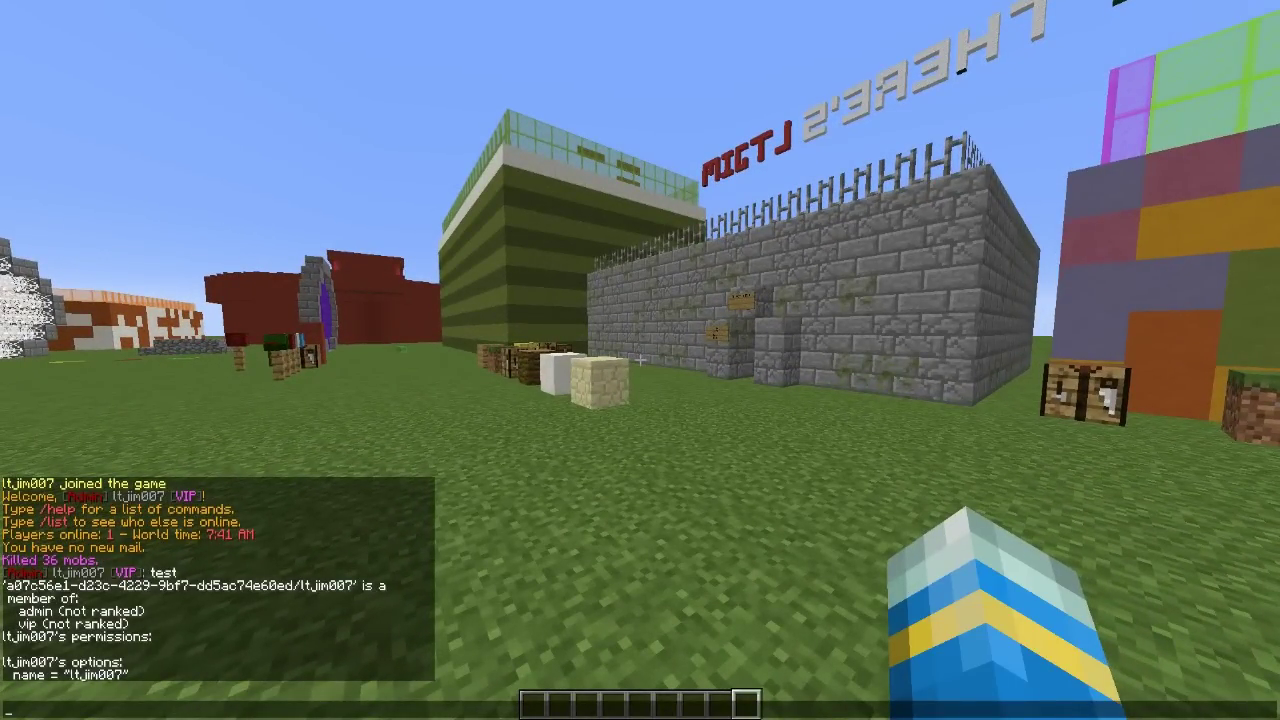
{"action": "key", "text": "Escape"}
{"action": "key", "text": "w"}
{"action": "key", "text": "t"}
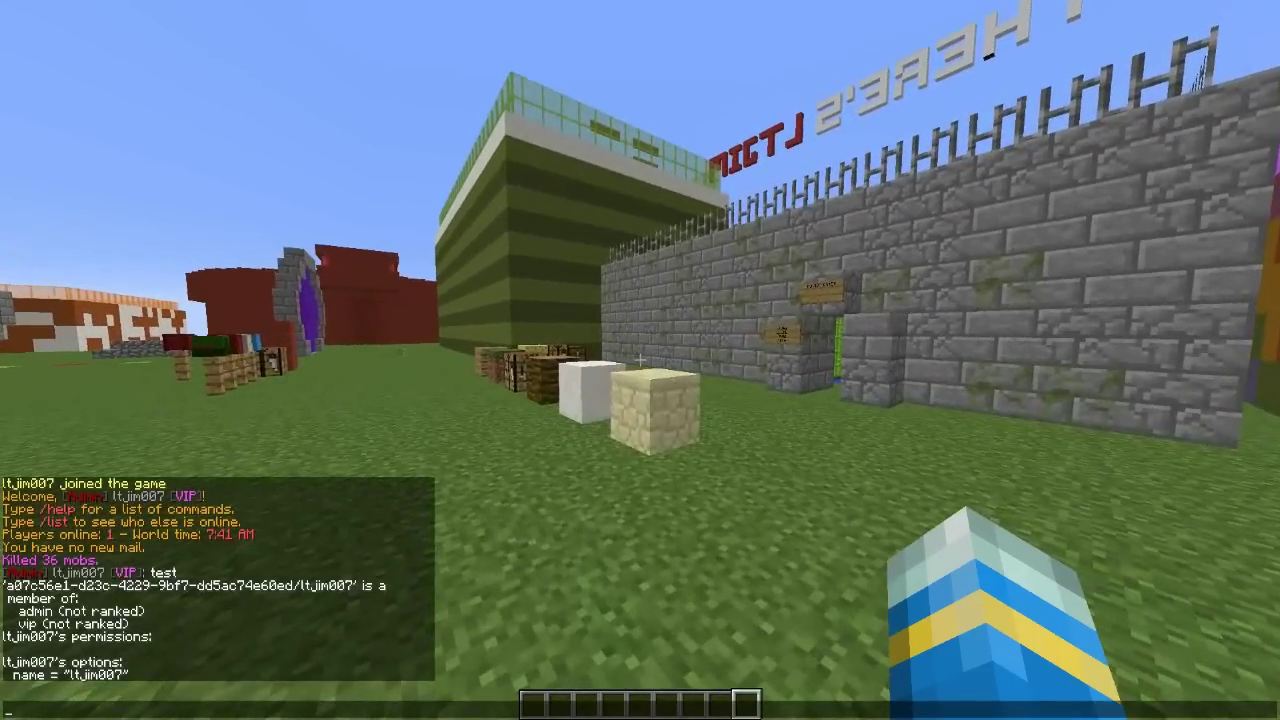
{"action": "key", "text": "Escape"}
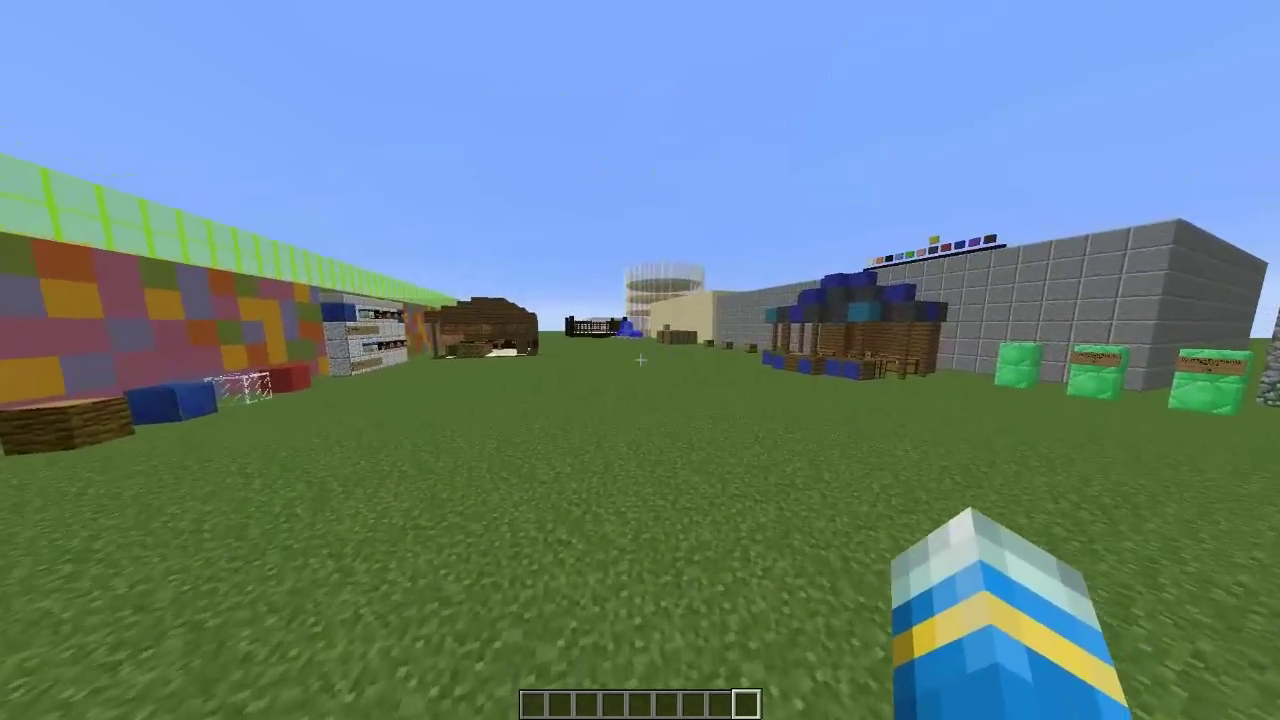
{"action": "key", "text": "w"}
- Grant the player the essentials.tp permission with the /pex user add command
{"action": "key", "text": "t"}
{"action": "key", "text": "Up"}
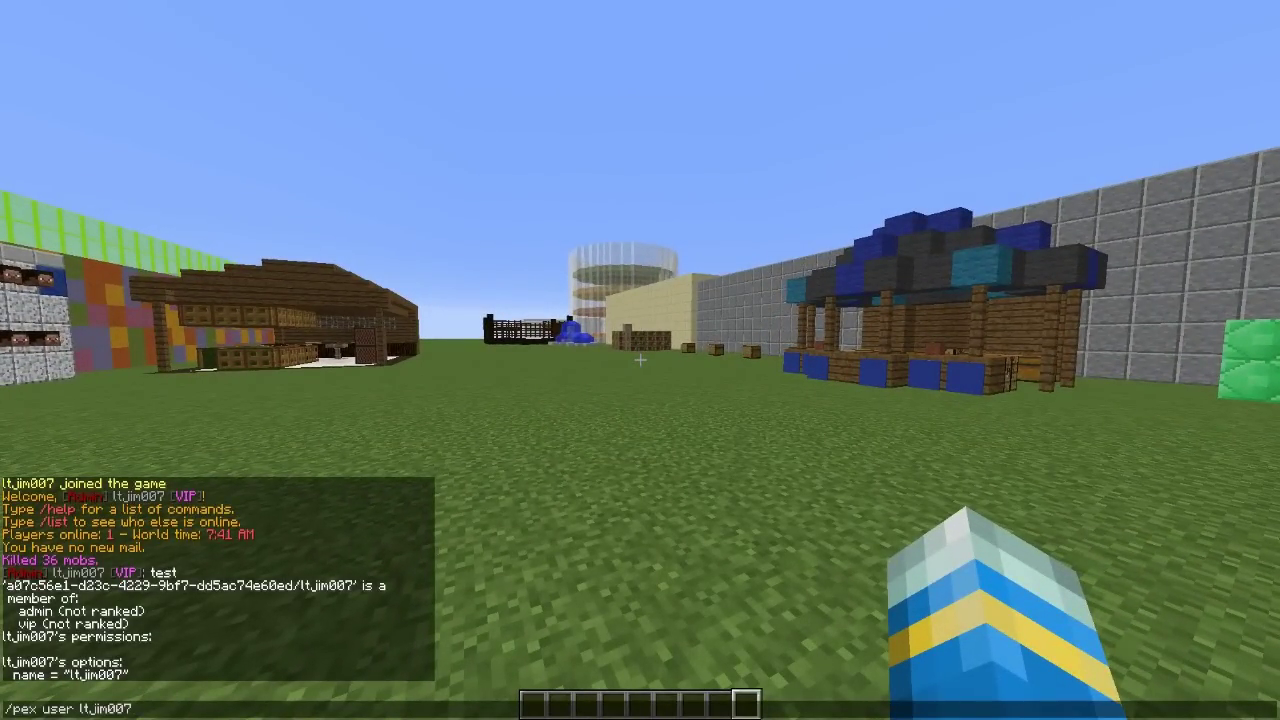
{"action": "type", "text": "add essentials.tp"}
{"action": "key", "text": "Return"}
- Run the earlier /pex user lookup again to check the player's permission list for essentials.tp
{"action": "key", "text": "w"}
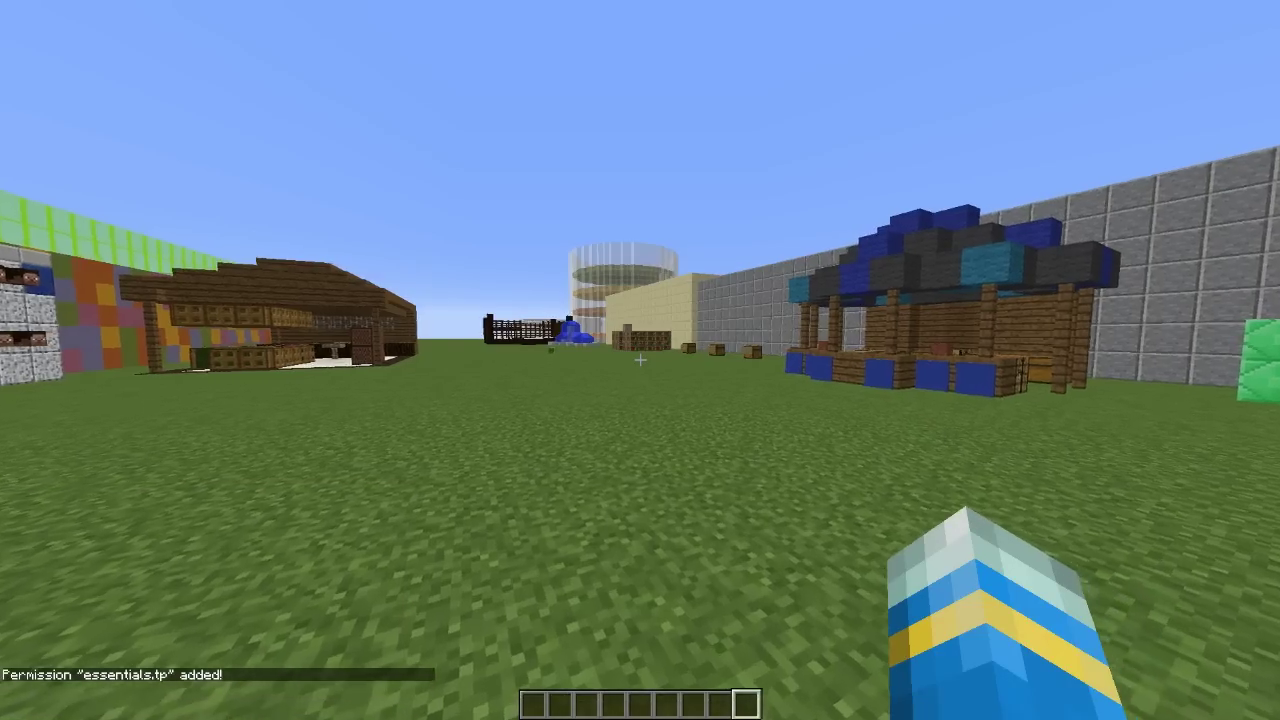
{"action": "key", "text": "t"}
{"action": "key", "text": "Up"}
{"action": "key", "text": "Up"}
{"action": "key", "text": "Escape"}
{"action": "key", "text": "t"}
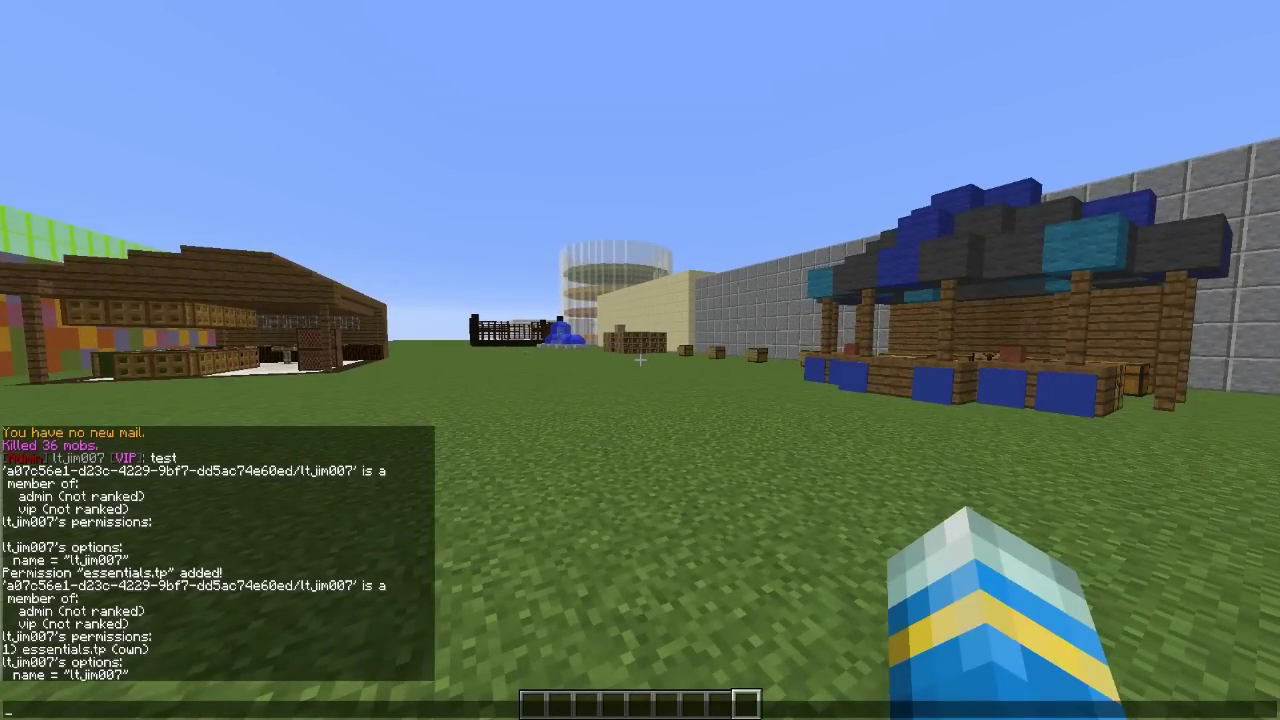
{"action": "key", "text": "Escape"}
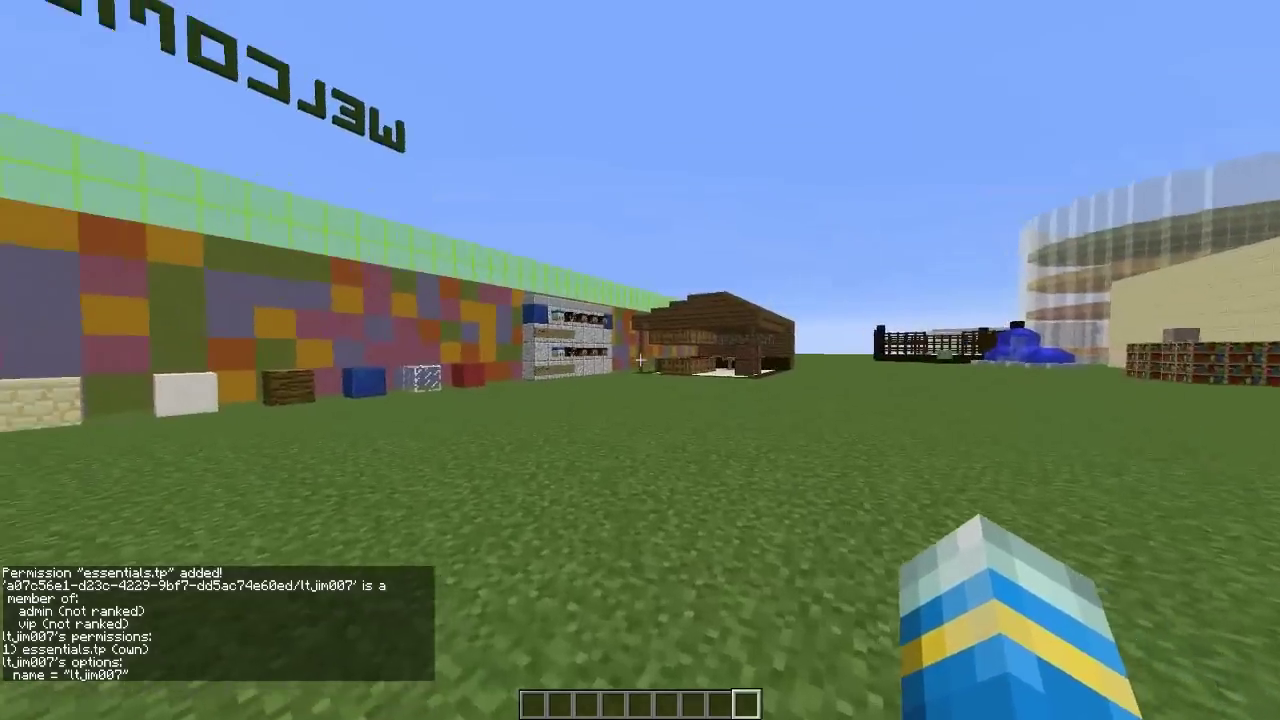
- Remove the player from the vip group with the /pex user group remove command
{"action": "key", "text": "w"}
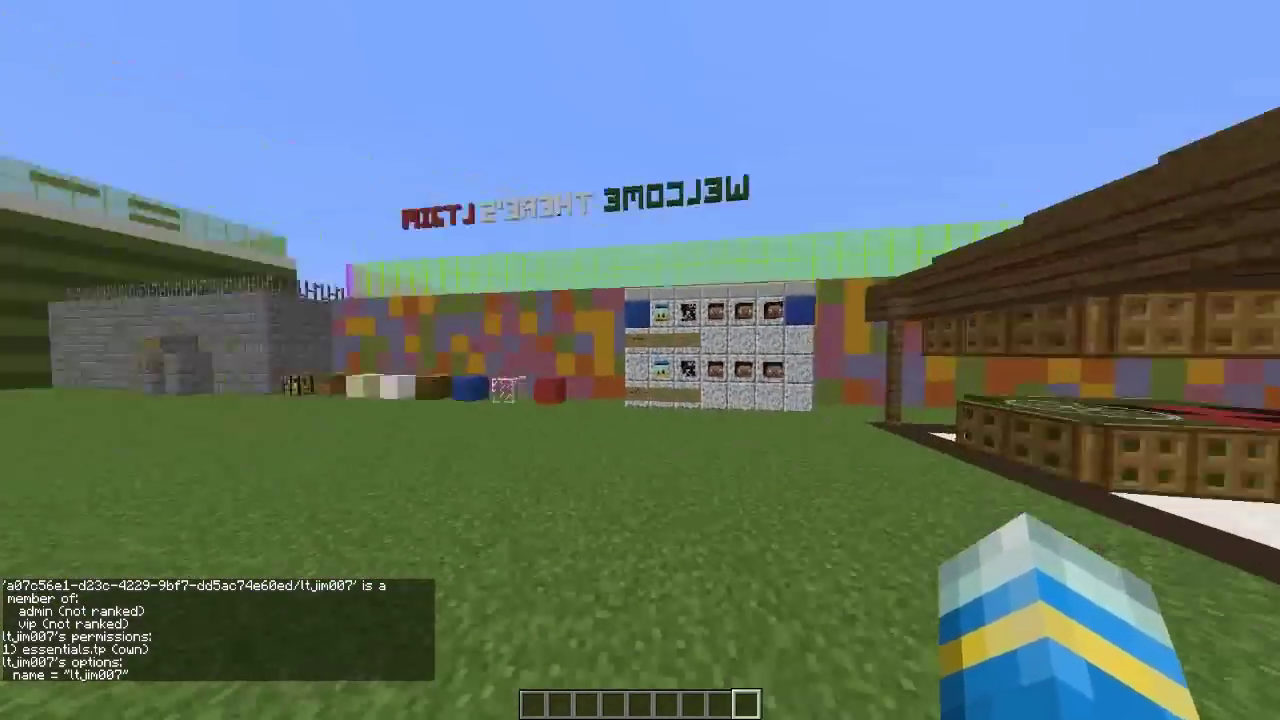
{"action": "key", "text": "w"}
{"action": "key", "text": "w"}
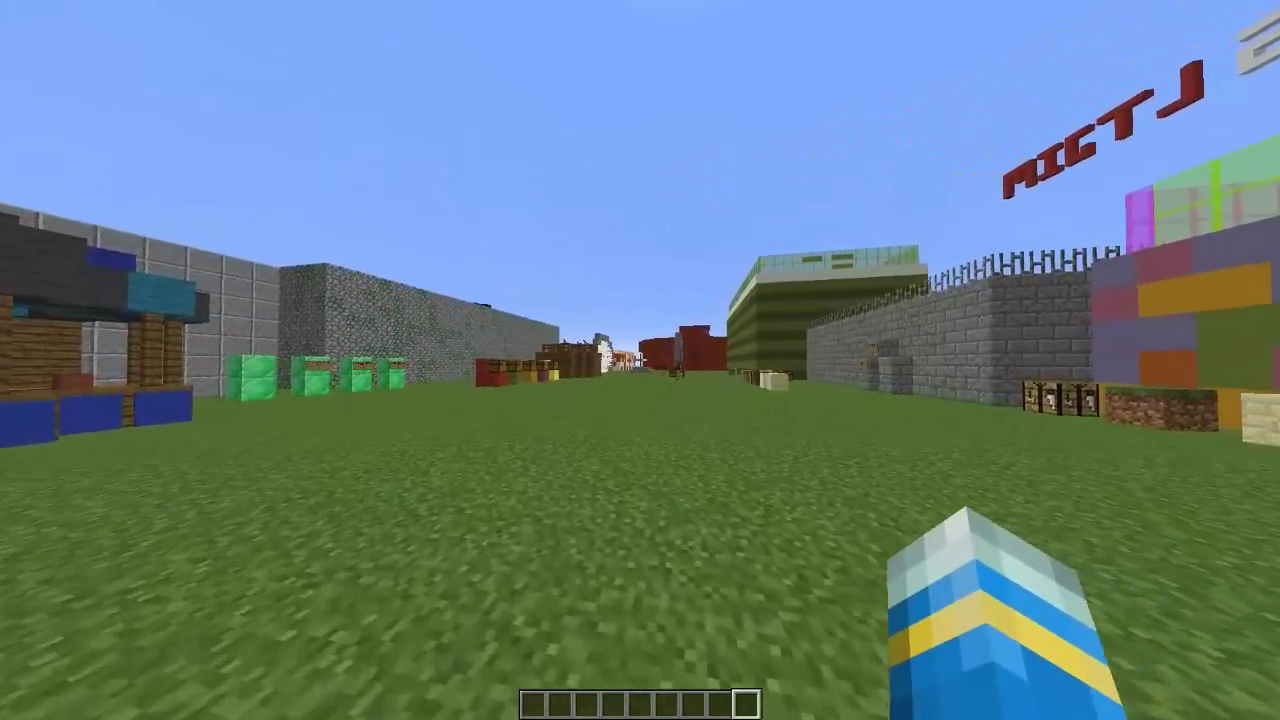
{"action": "type", "text": "/pex user ltjim007 group remove"}
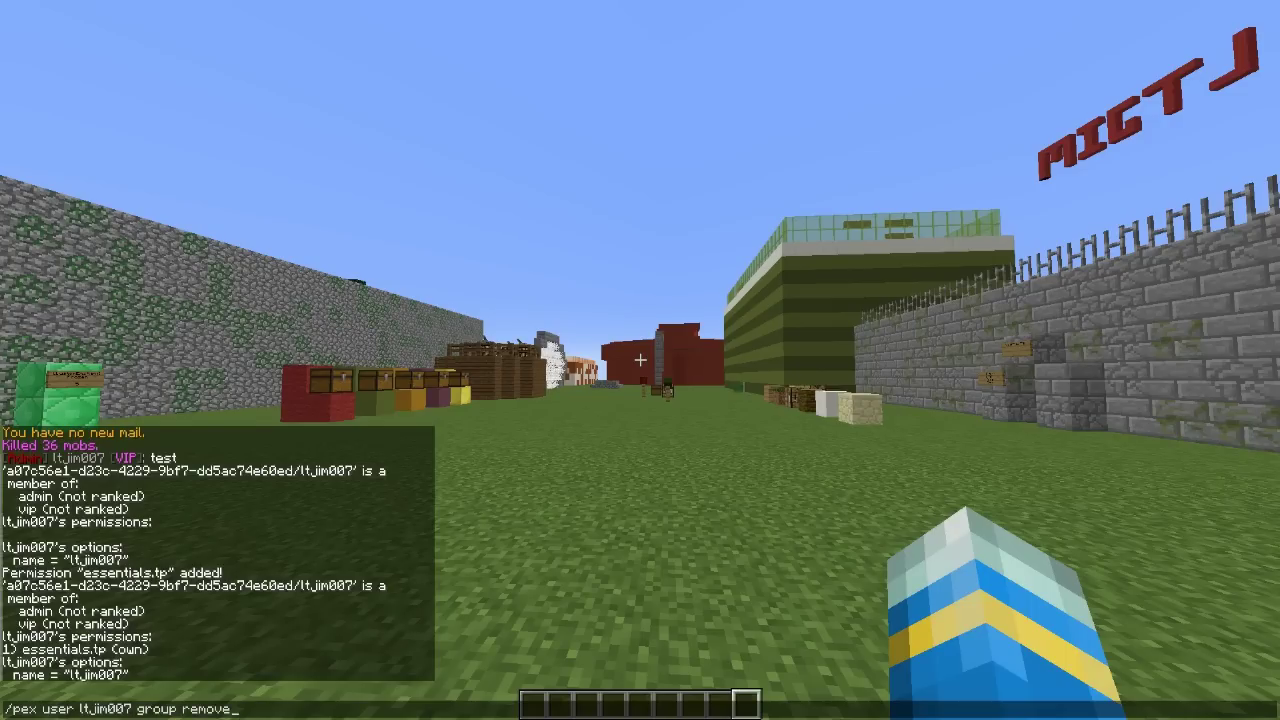
{"action": "key", "text": "Return"}
- Send "test" in chat again to check the player's prefix without the vip group
{"action": "key", "text": "w"}
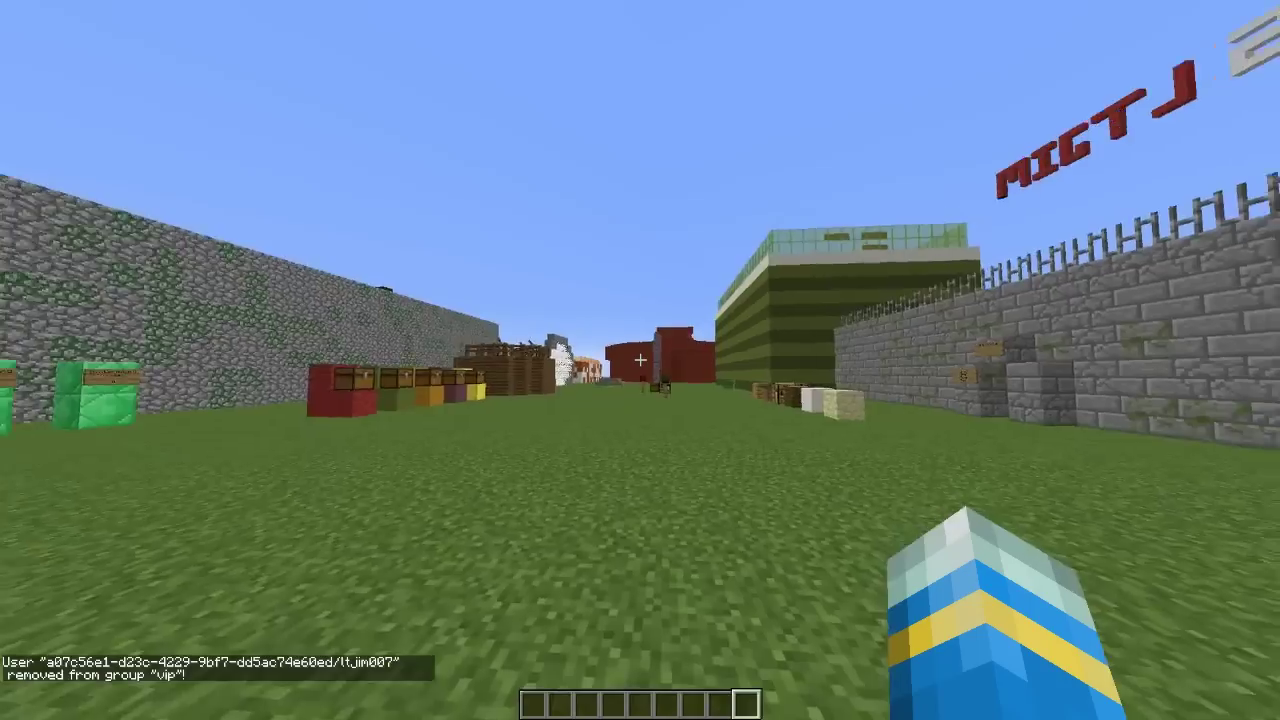
{"action": "key", "text": "w"}
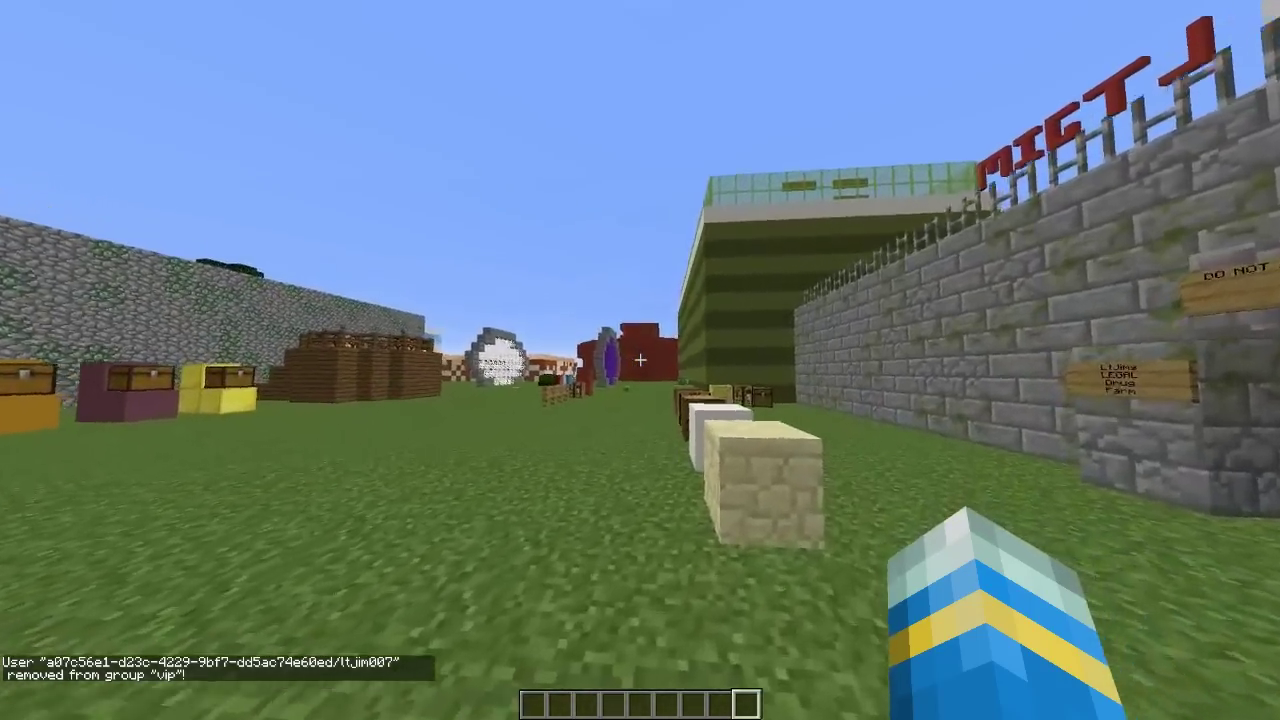
{"action": "type", "text": "ttest"}
{"action": "key", "text": "Return"}
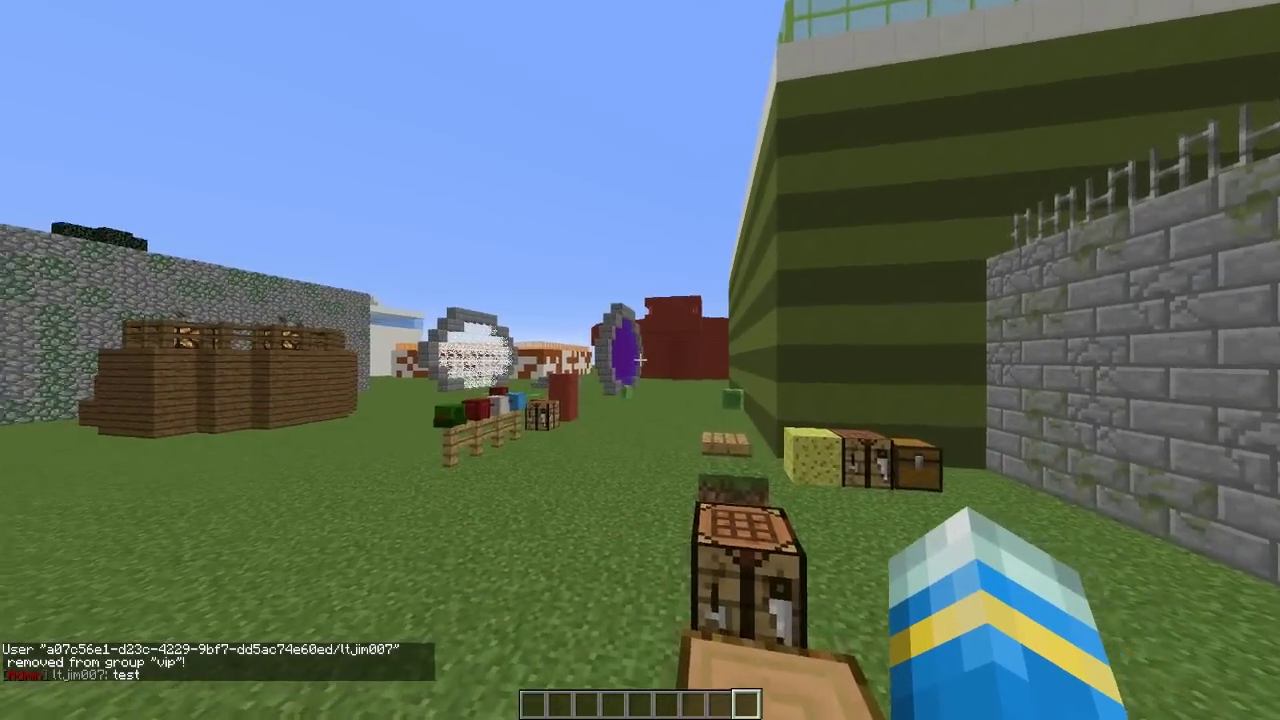
{"action": "type", "text": "ttest"}
{"action": "key", "text": "Escape"}
{"action": "key", "text": "w"}
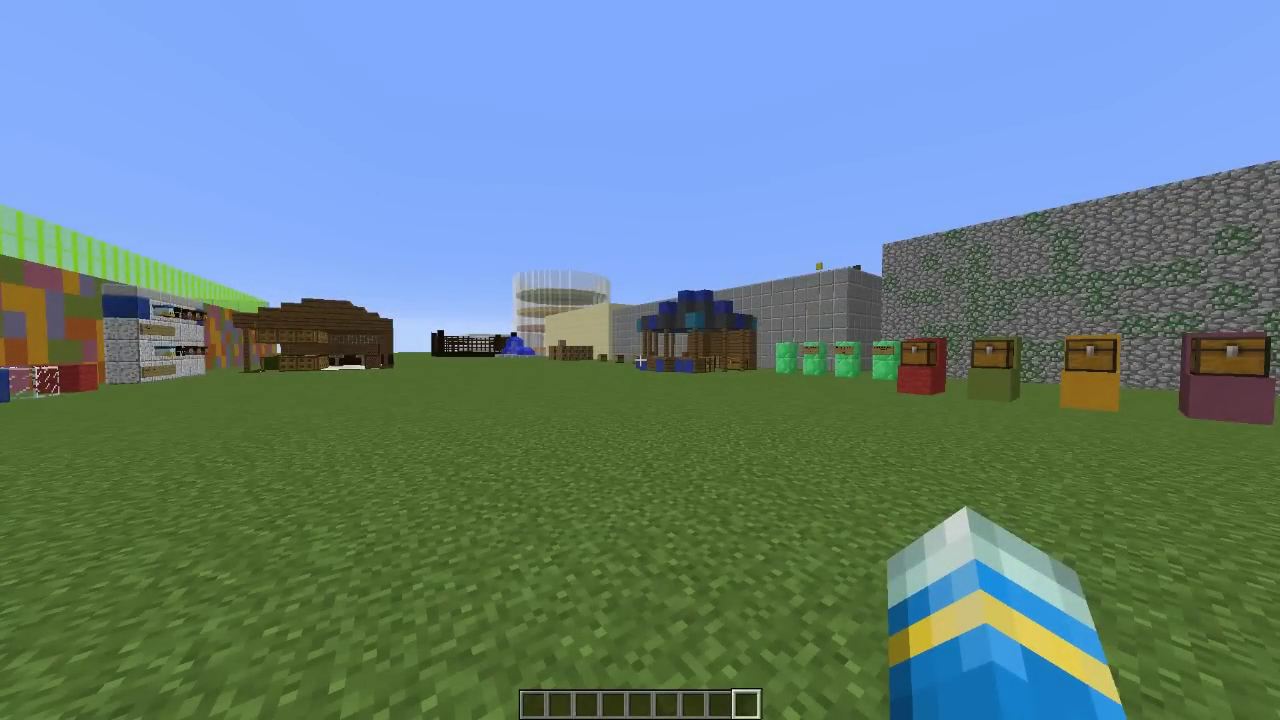
- Set the player's group to member by reworking the previous command into /pex user group set
{"action": "key", "text": "t"}
{"action": "key", "text": "Up"}
{"action": "key", "text": "BackSpace"}
{"action": "key", "text": "BackSpace"}
{"action": "key", "text": "BackSpace"}
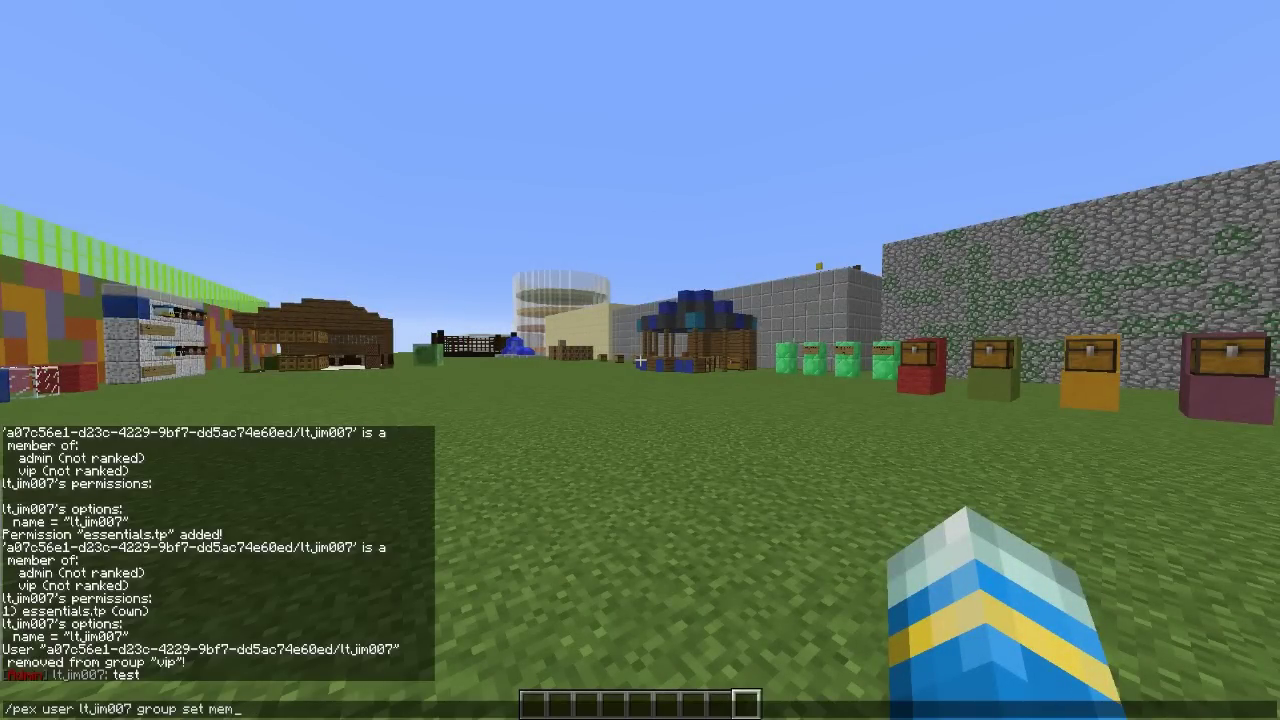
{"action": "key", "text": "Return"}
{"action": "key", "text": "w"}
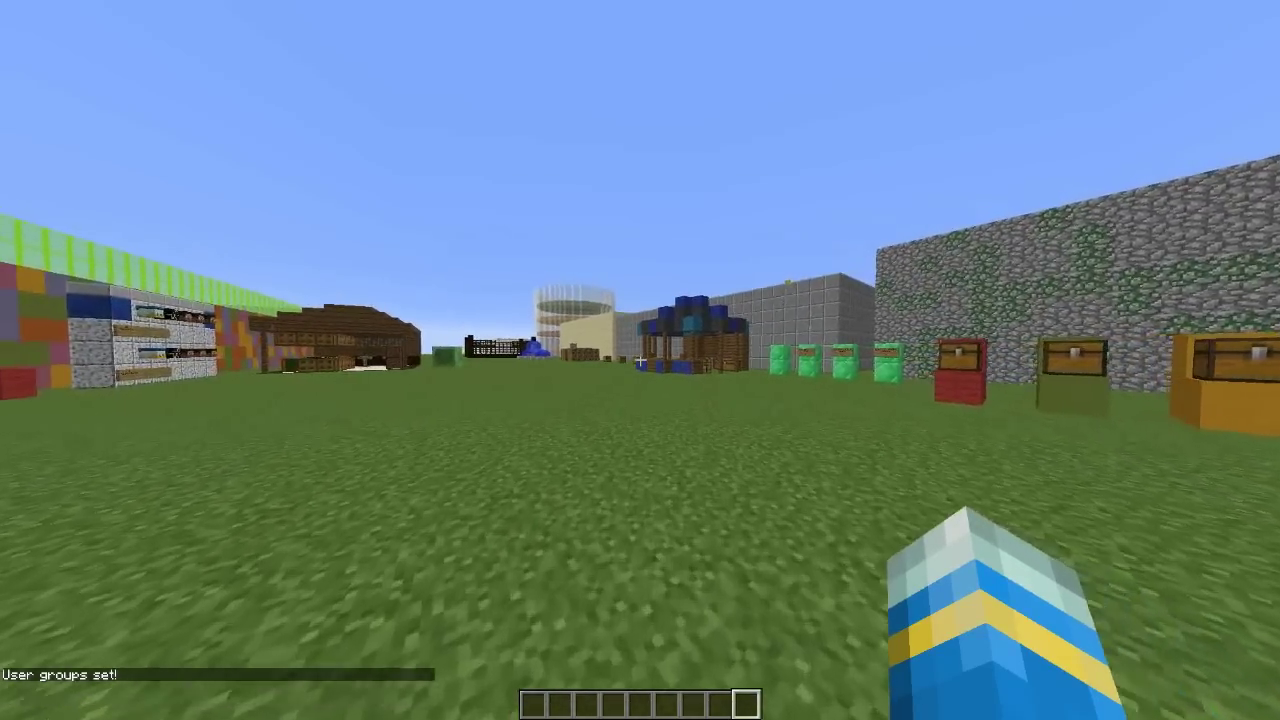
- Send the chat message "etst" to check the player's prefix as a member
{"action": "type", "text": "tet"}
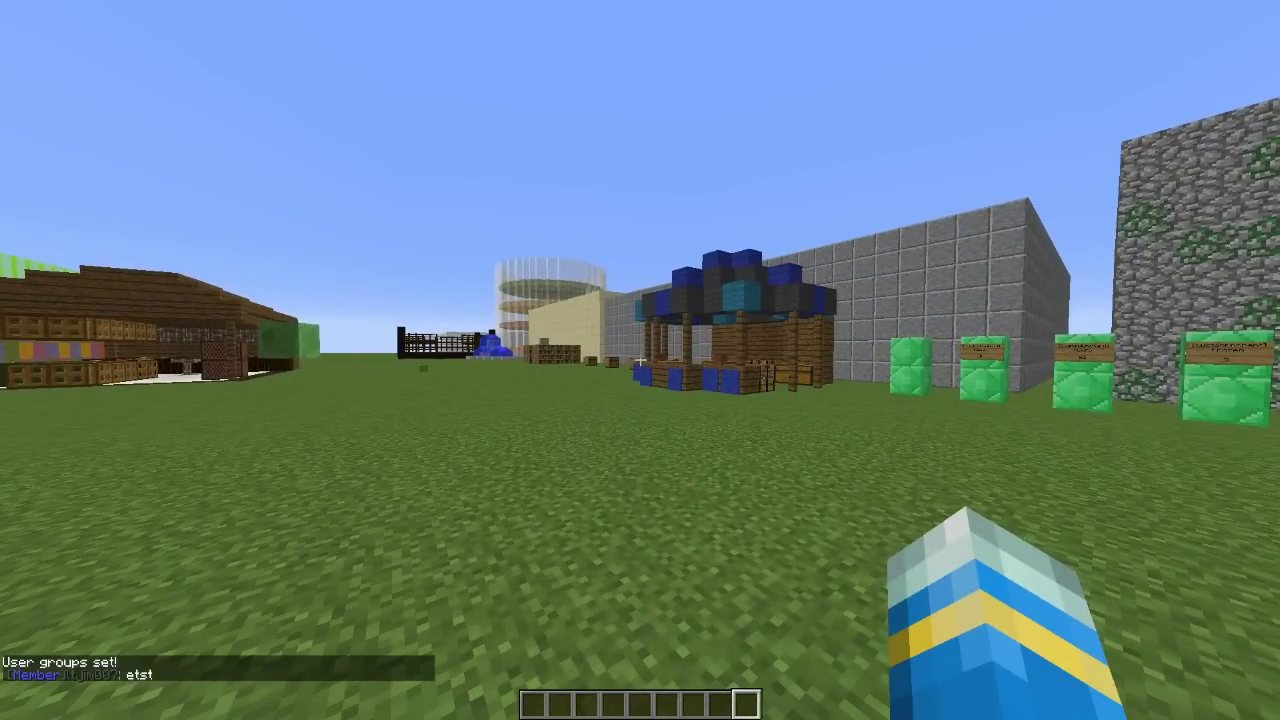
{"action": "key", "text": "Escape"}
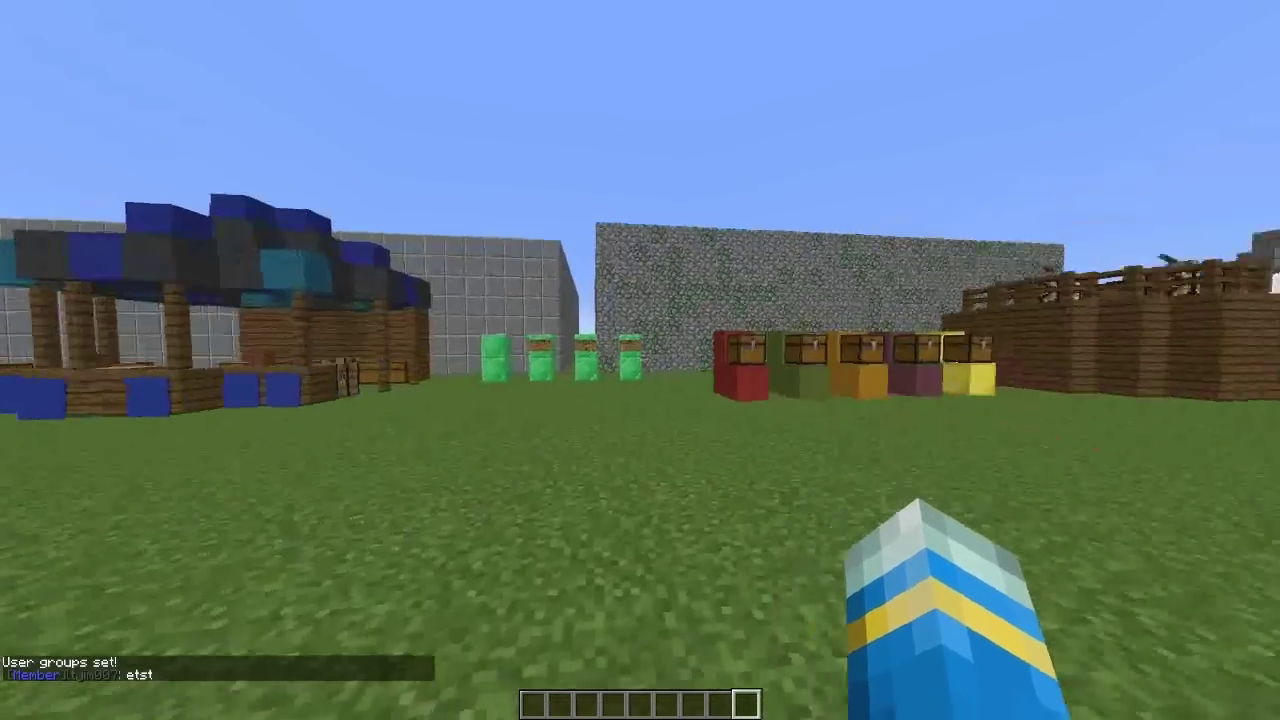
{"action": "key", "text": "w"}
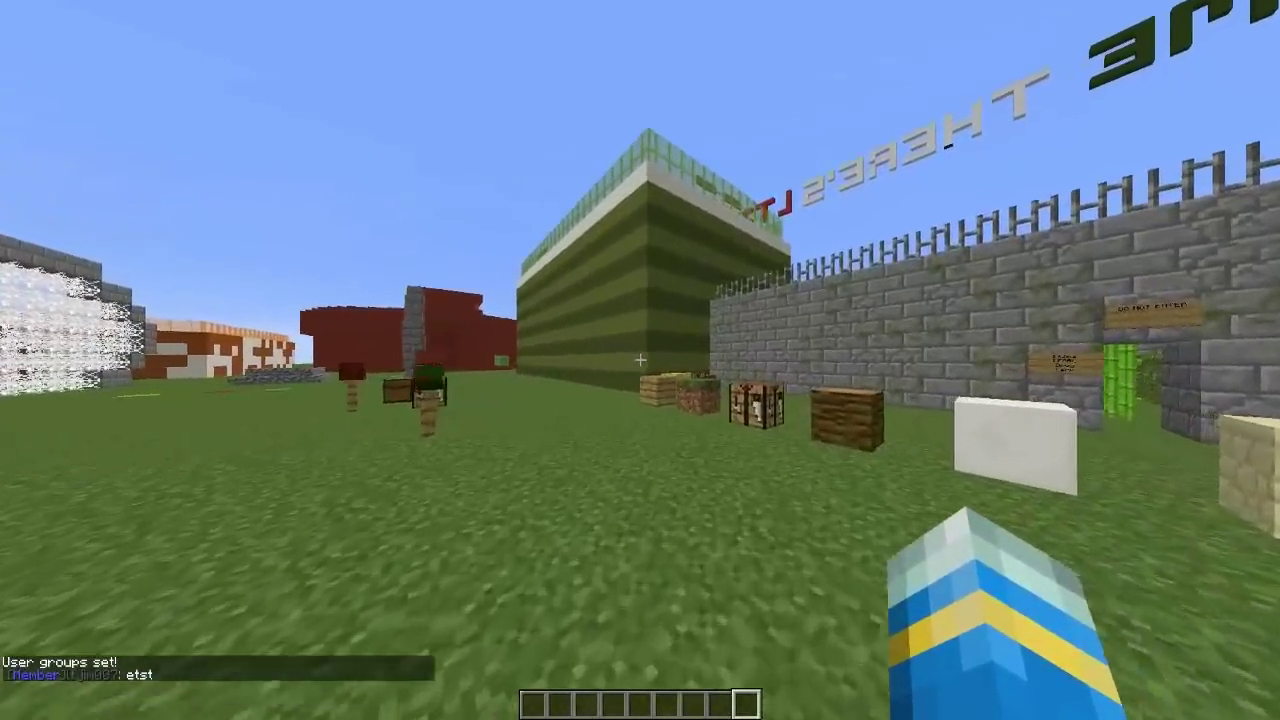
{"action": "key", "text": "w"}
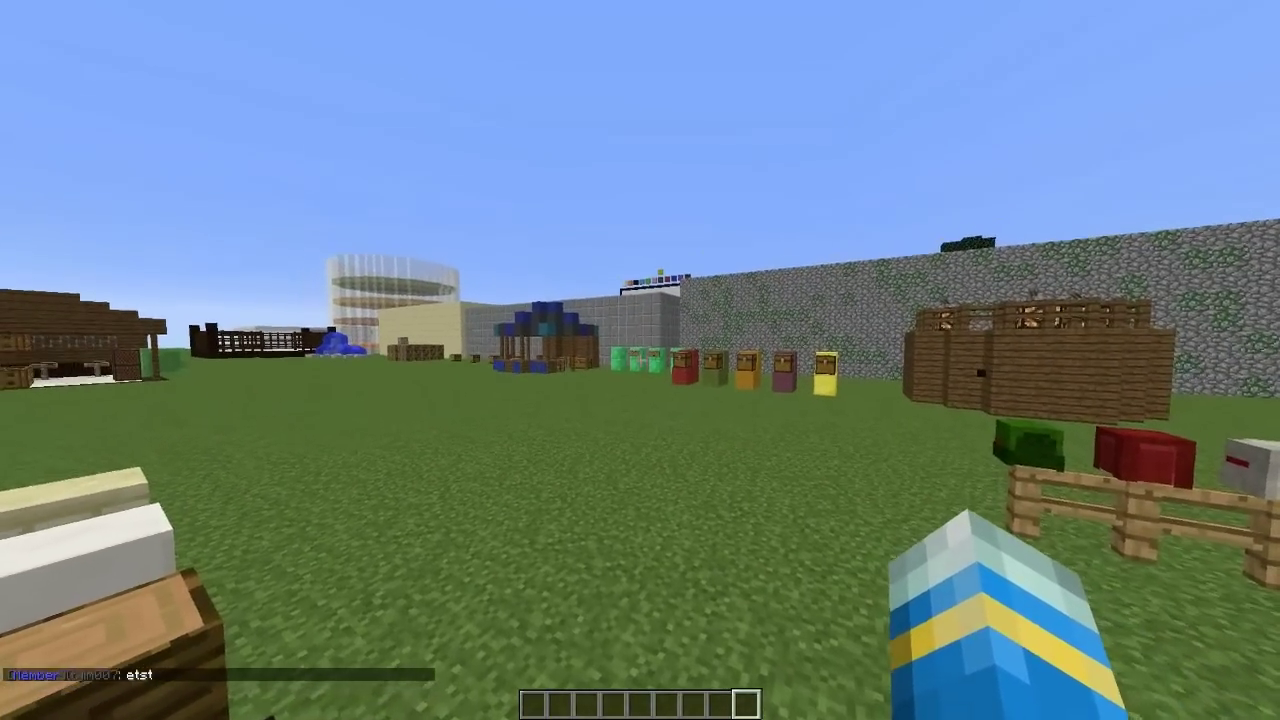
- Recall the /pex user group set command, replace its group name and run it to change the player's group
{"action": "key", "text": "t"}
{"action": "key", "text": "Up"}
{"action": "key", "text": "Up"}
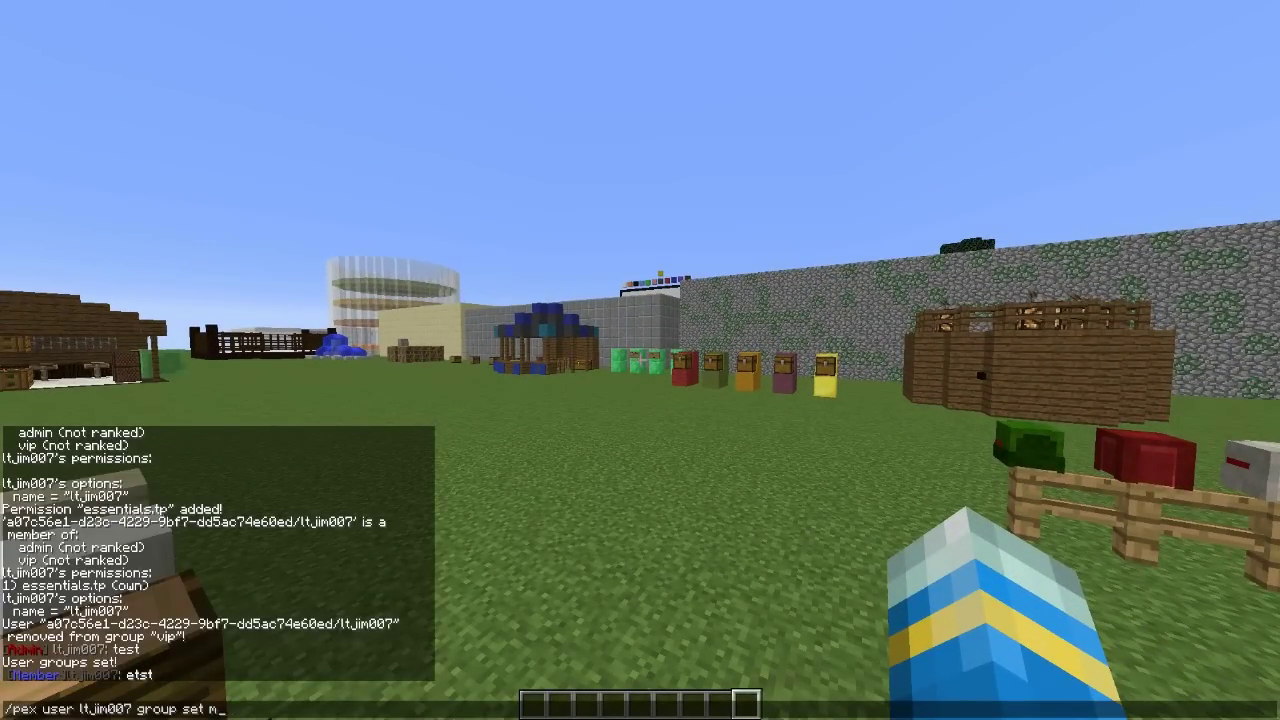
{"action": "key", "text": "Return"}
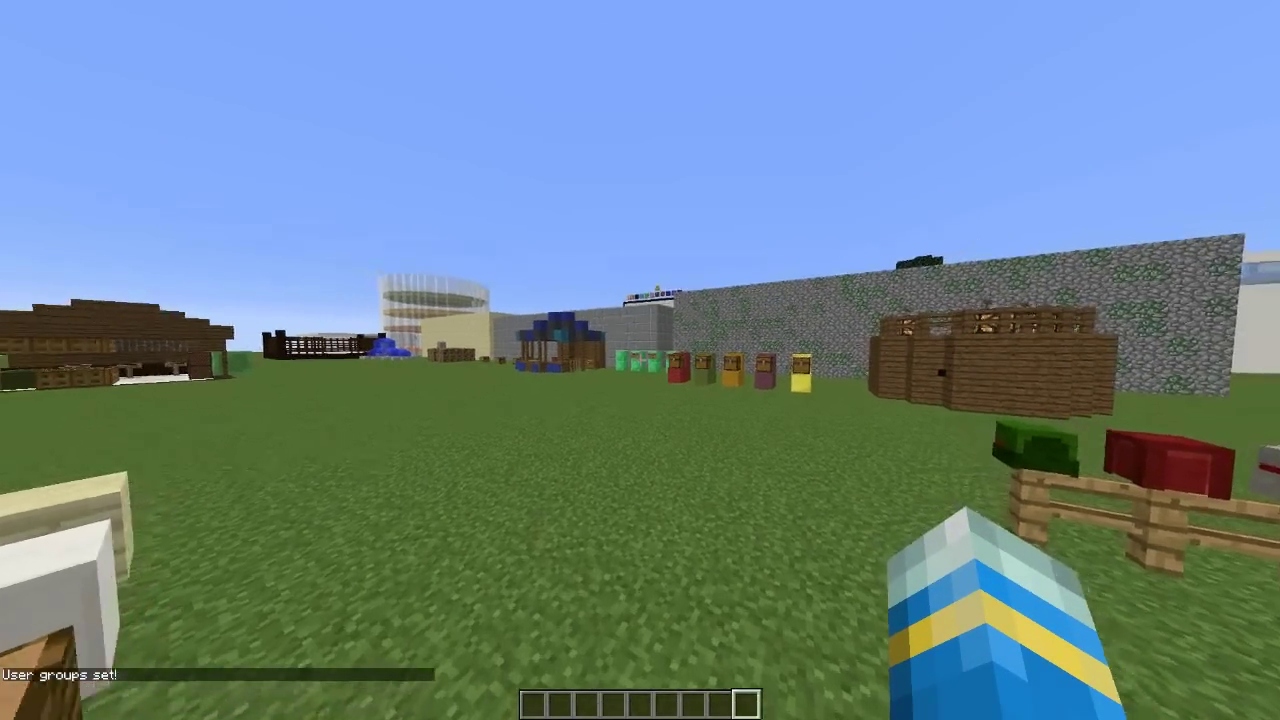
- Grant the player the timed permission essentials.fly with a duration of 30 using /pex user timed add
{"action": "key", "text": "w"}
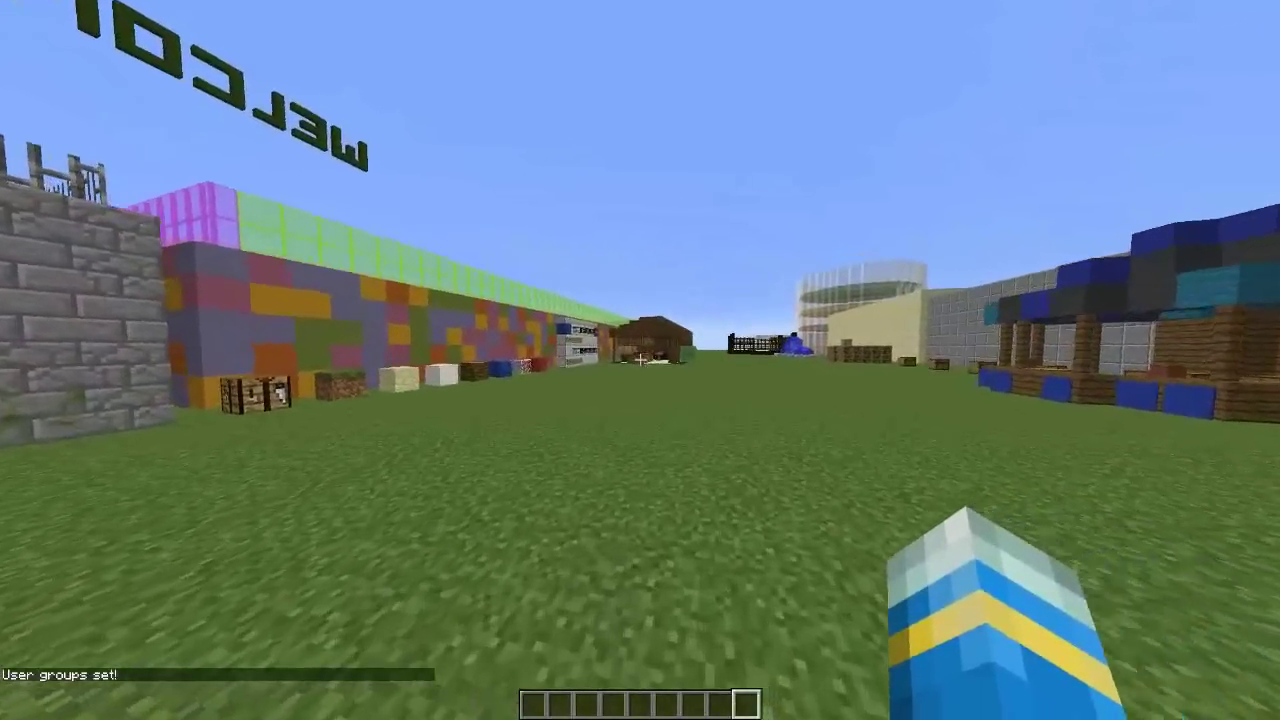
{"action": "type", "text": "t/pex user ltjim007"}
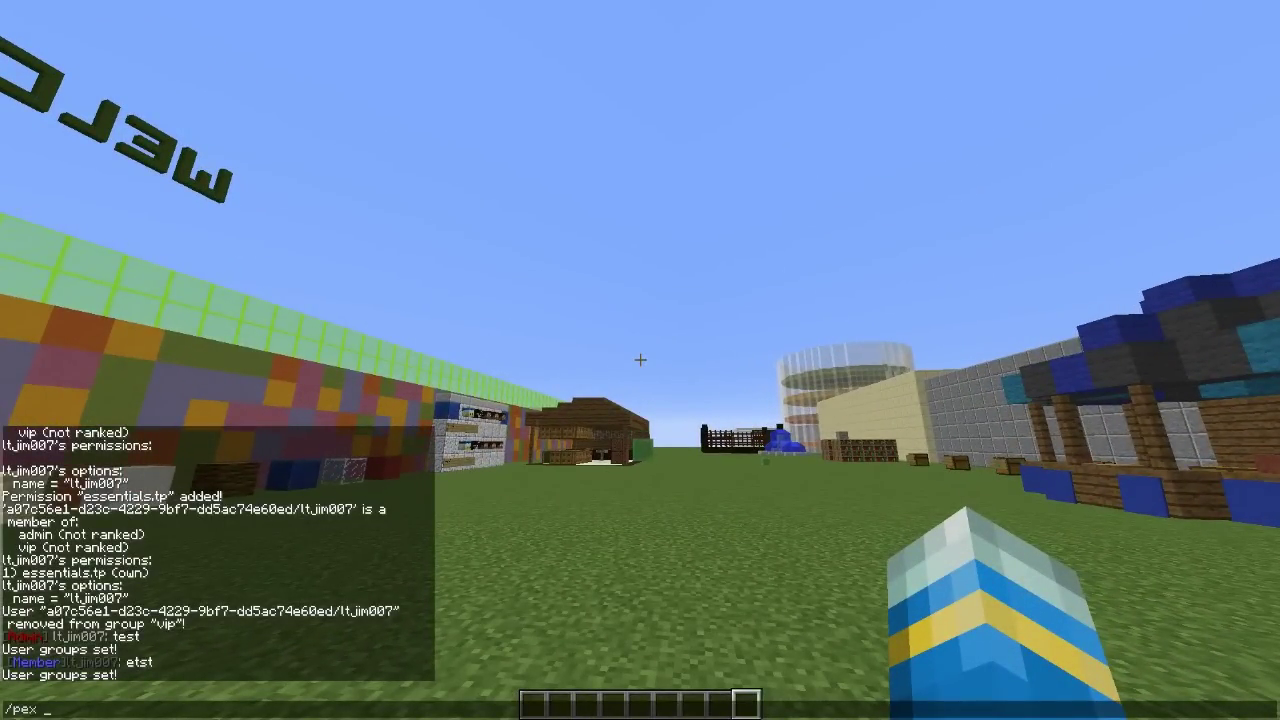
{"action": "type", "text": " timed ad"}
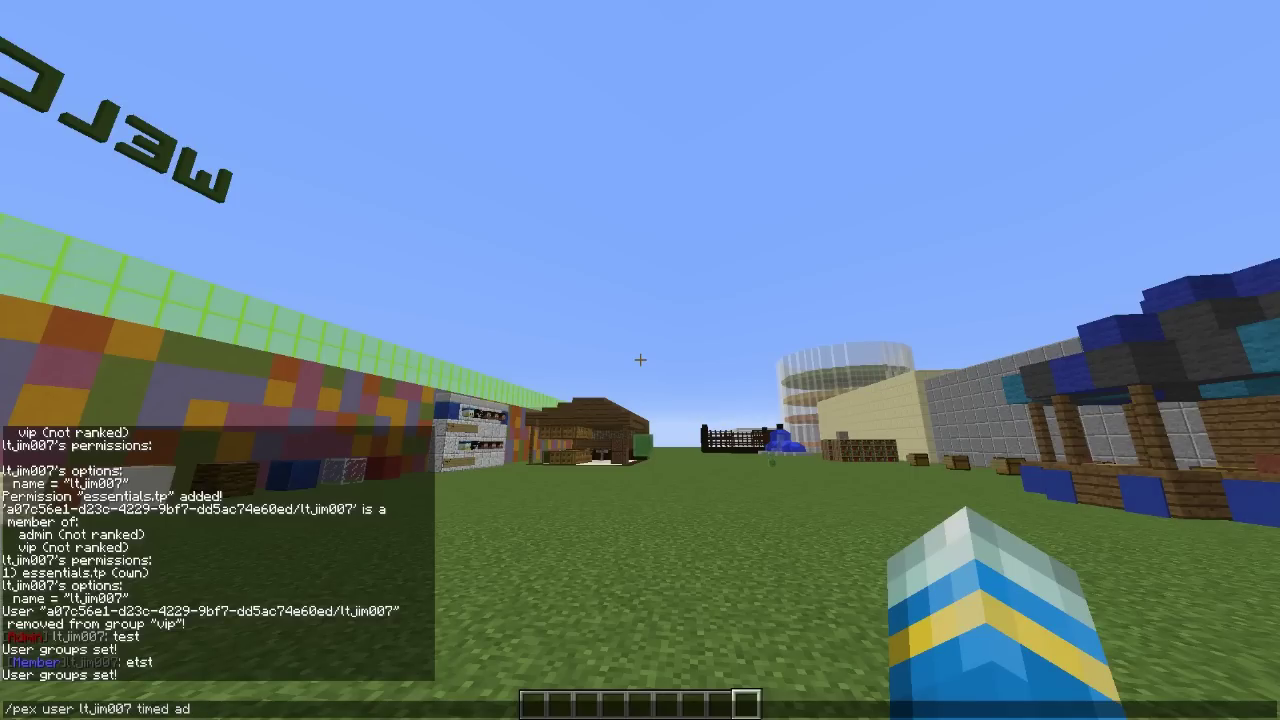
{"action": "type", "text": "d essentials.fly "}
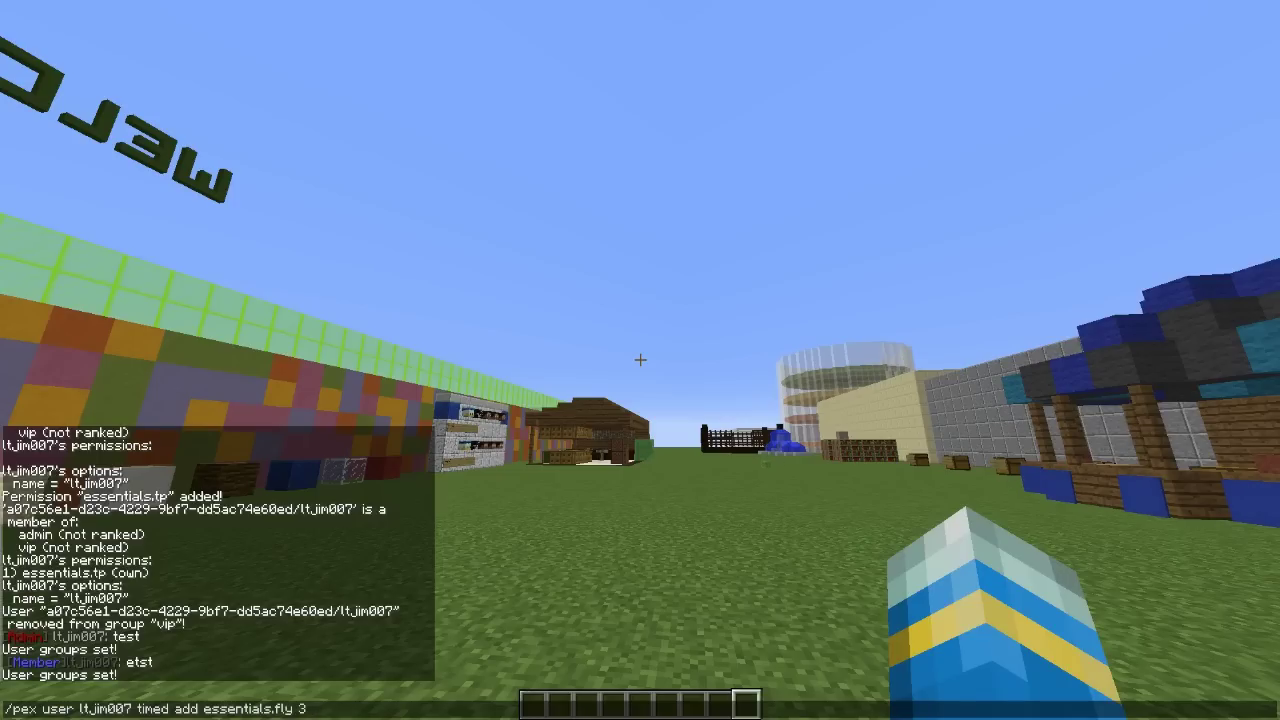
{"action": "type", "text": "30"}
{"action": "key", "text": "BackSpace"}
{"action": "key", "text": "BackSpace"}
{"action": "key", "text": "BackSpace"}
{"action": "key", "text": "BackSpace"}
{"action": "key", "text": "BackSpace"}
{"action": "type", "text": "createuve"}
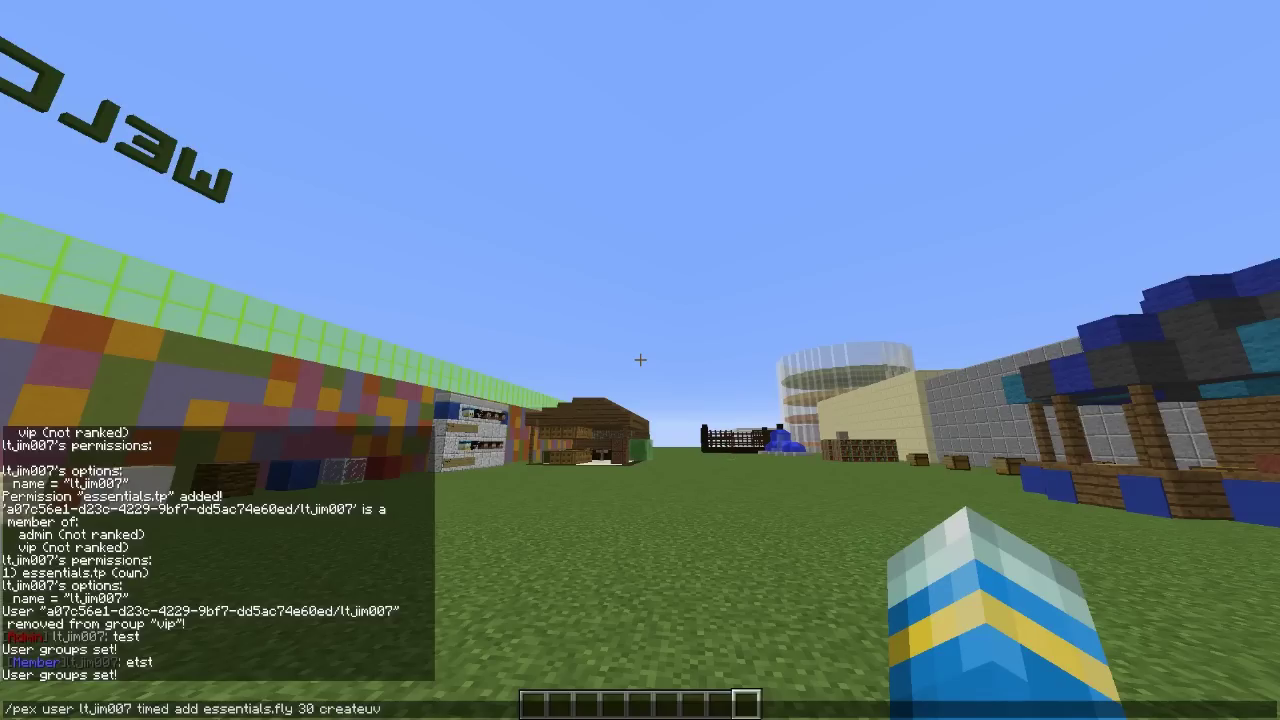
{"action": "key", "text": "BackSpace"}
{"action": "key", "text": "BackSpace"}
{"action": "key", "text": "BackSpace"}
{"action": "key", "text": "BackSpace"}
{"action": "key", "text": "Return"}
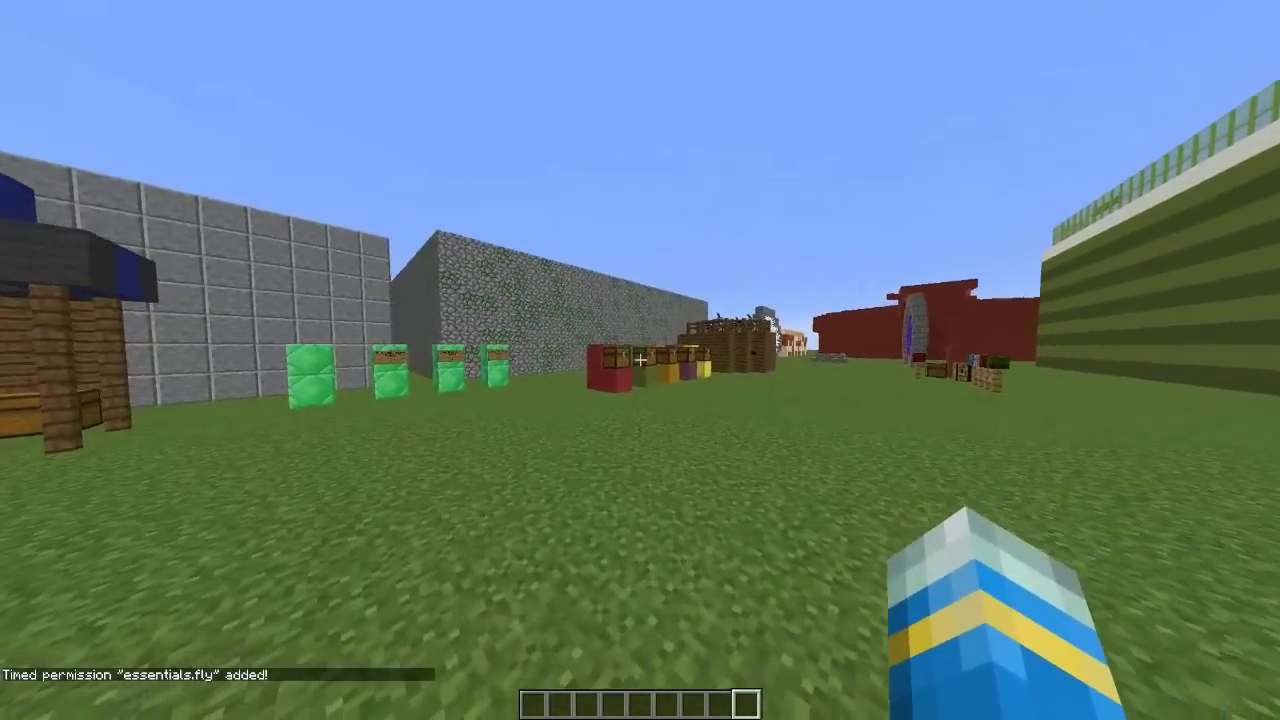
- Run /pex user with the player's username to view their groups and own permissions
{"action": "key", "text": "w"}
{"action": "key", "text": "slash"}
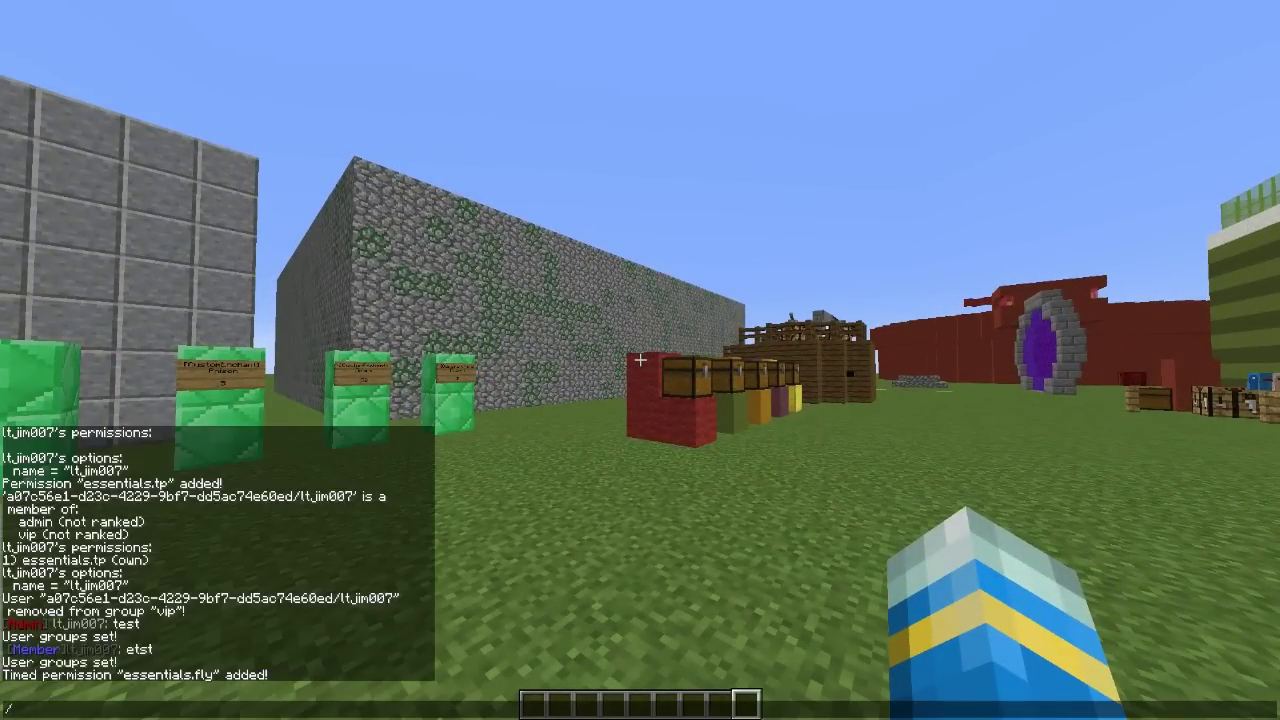
{"action": "type", "text": "pex user lt_jim007"}
{"action": "key", "text": "Return"}
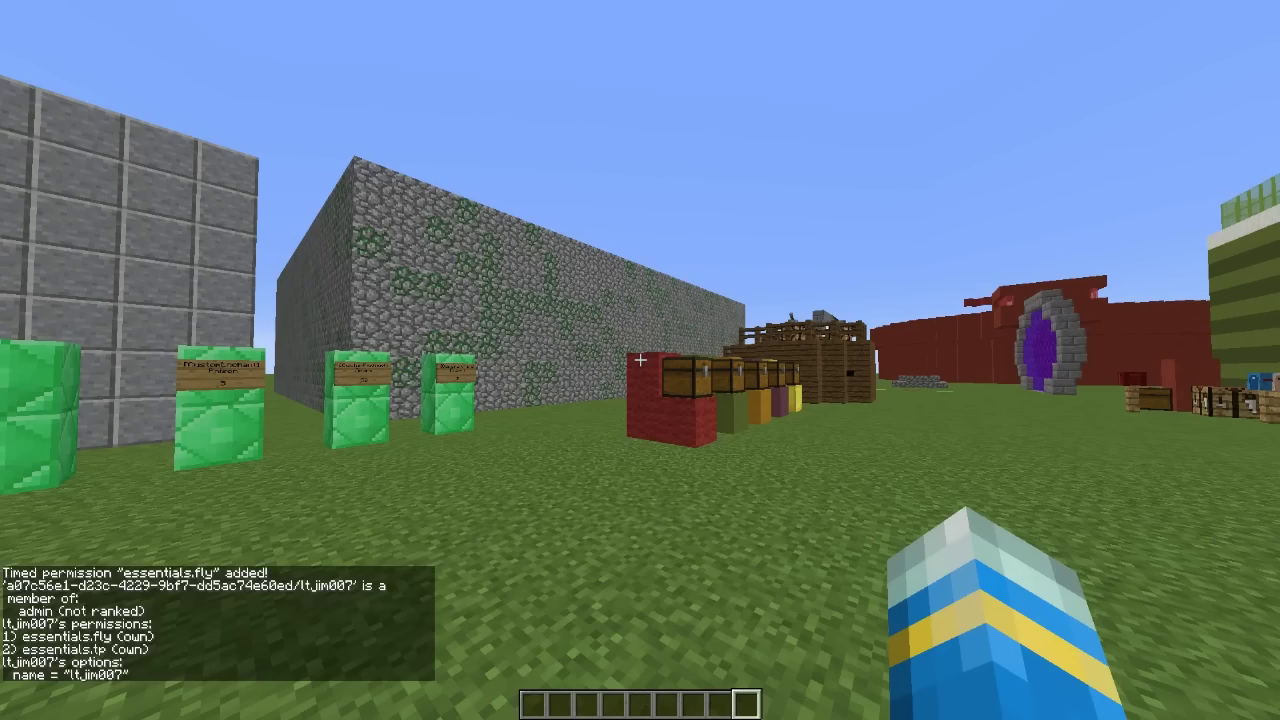
{"action": "key", "text": "t"}
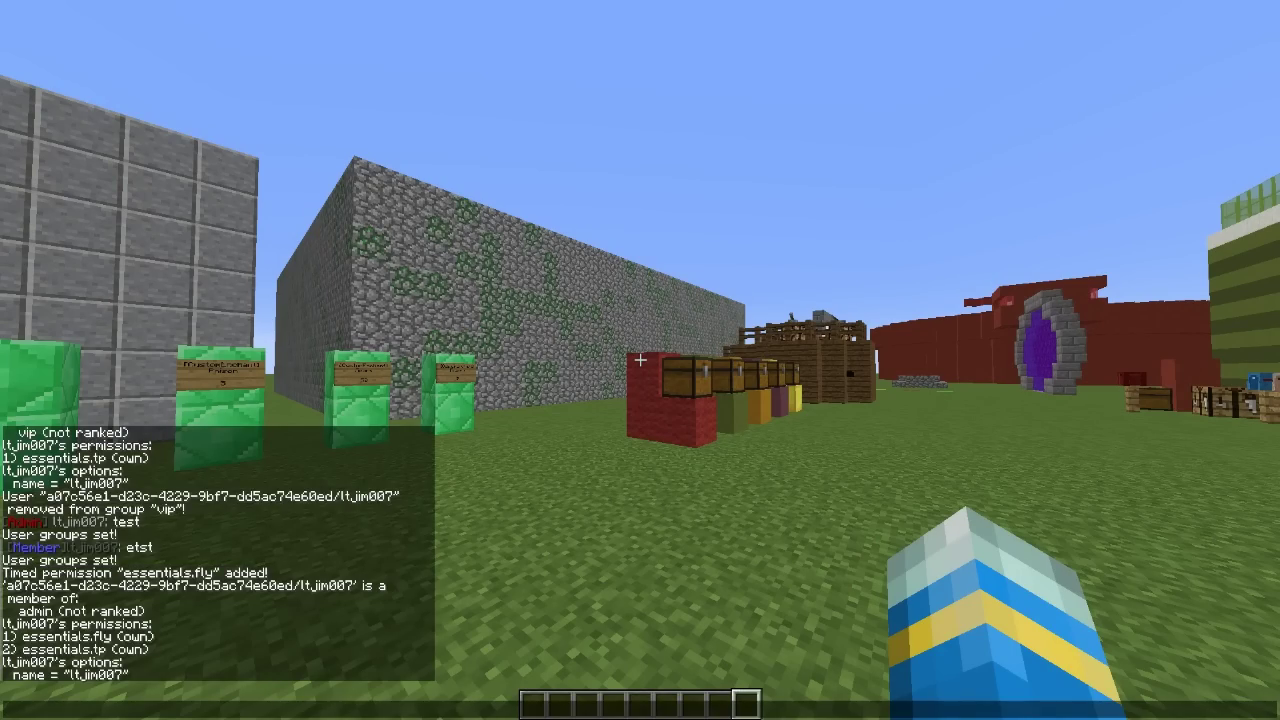
{"action": "key", "text": "Escape"}
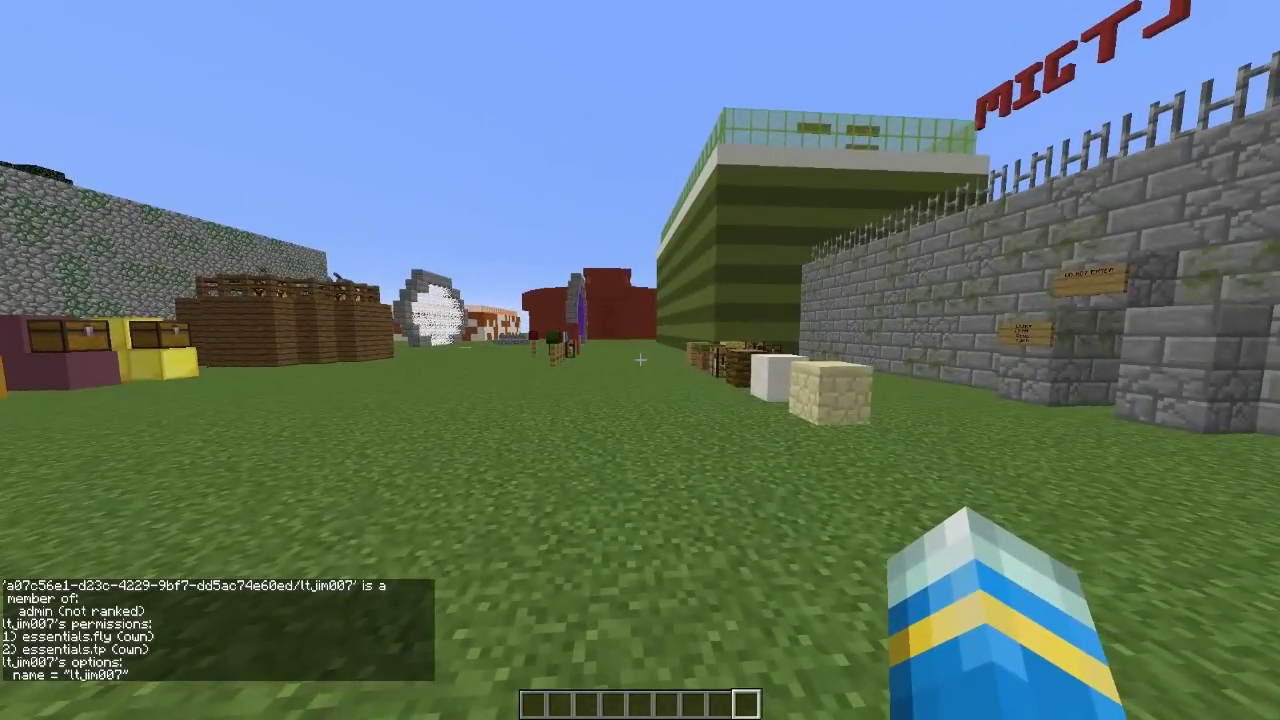
- Check whether the player has the essentials.kick permission using /pex user check
{"action": "type", "text": "t/pe"}
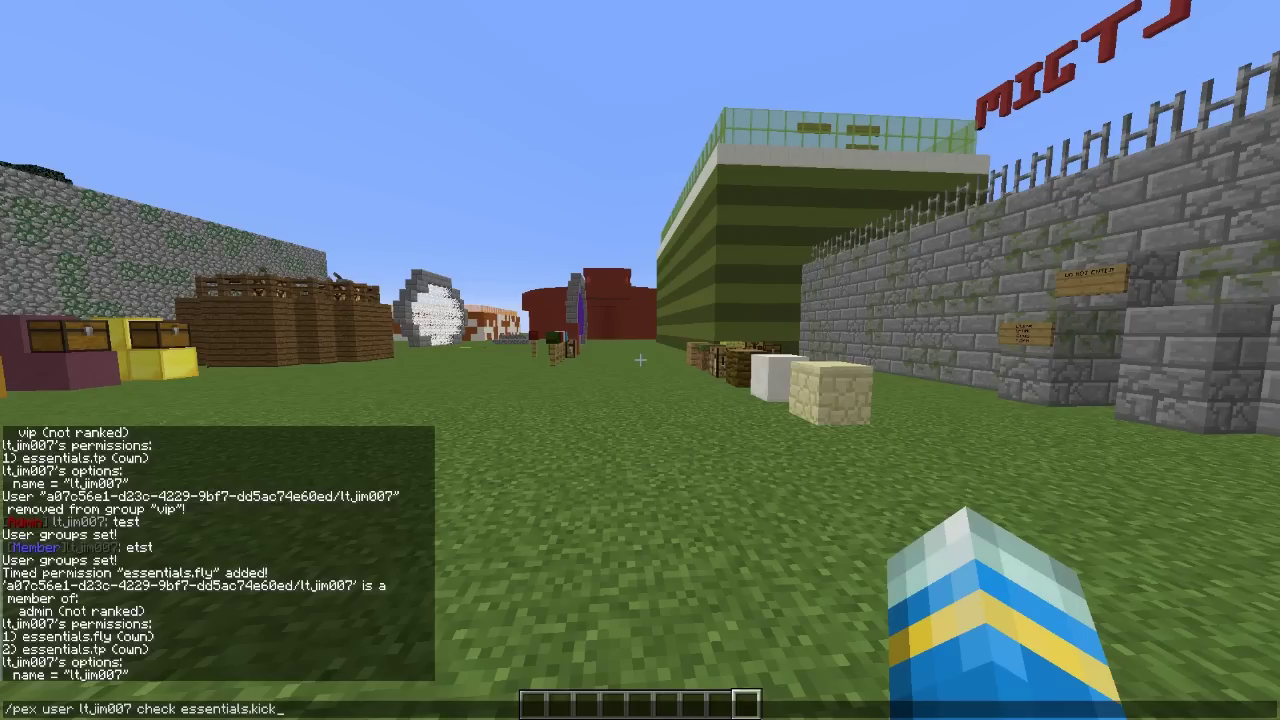
{"action": "key", "text": "w"}
{"action": "key", "text": "space"}
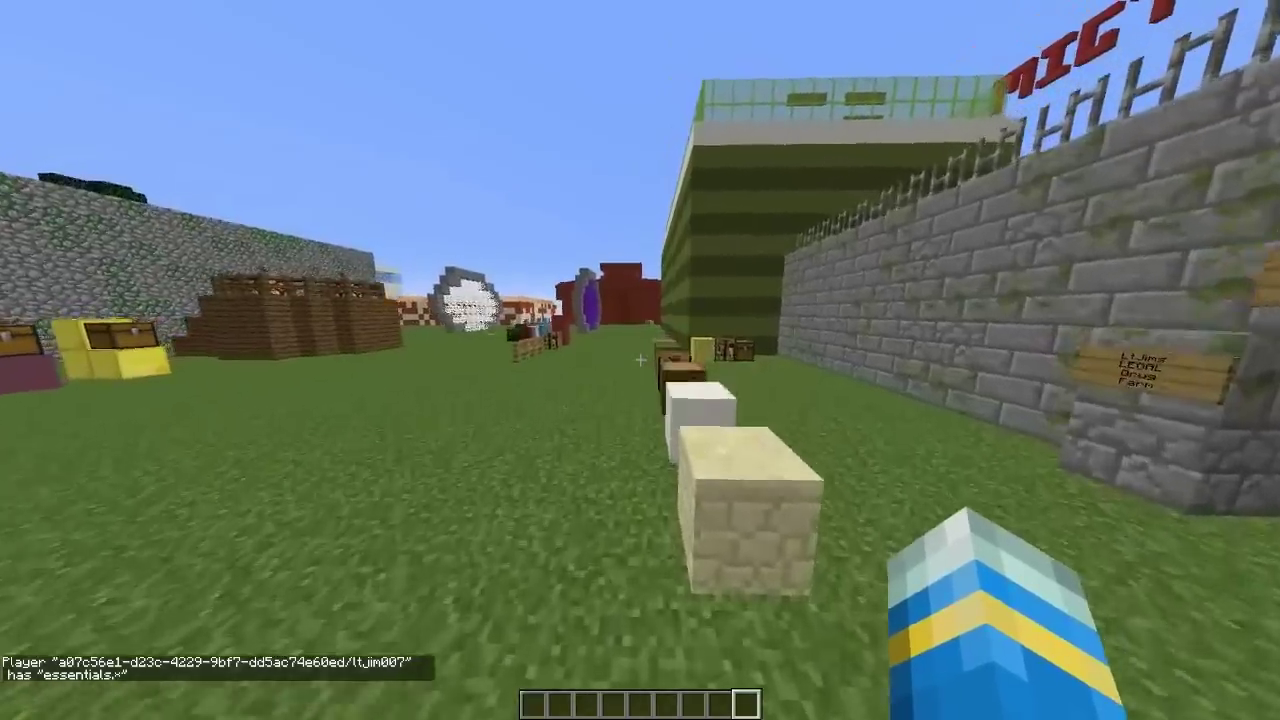
{"action": "key", "text": "w"}
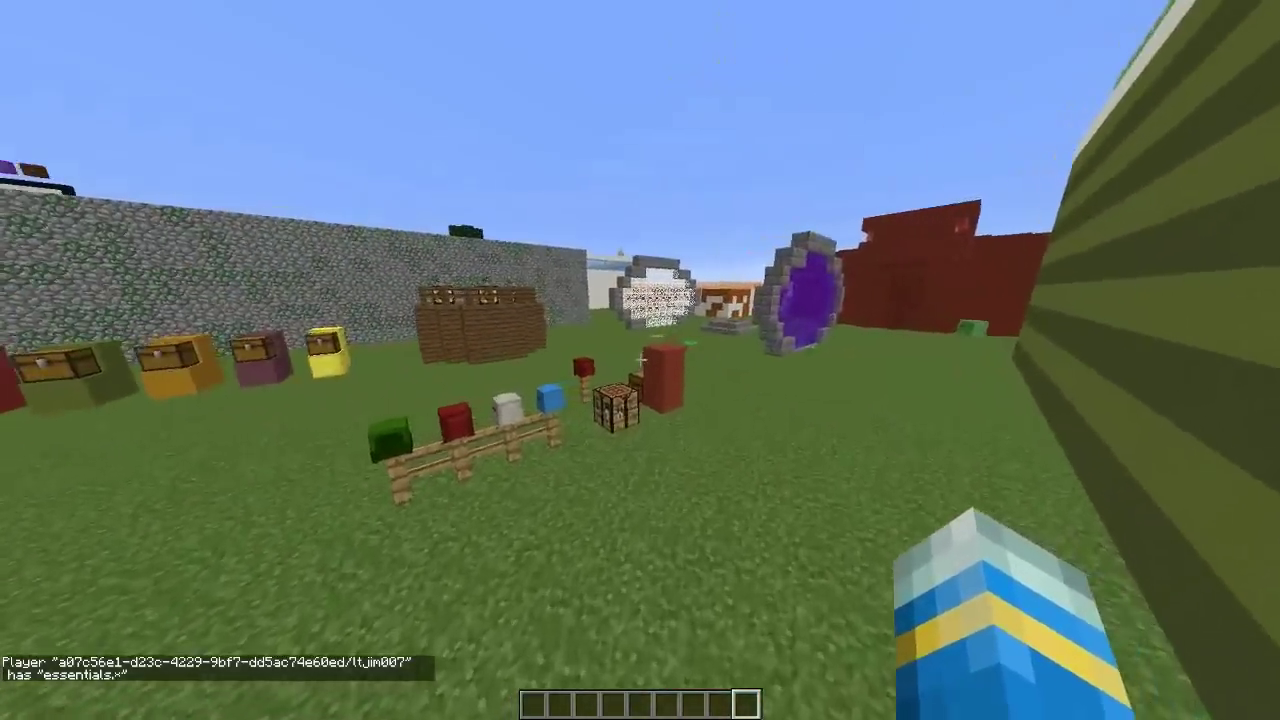
{"action": "key", "text": "w"}
{"action": "key", "text": "space"}
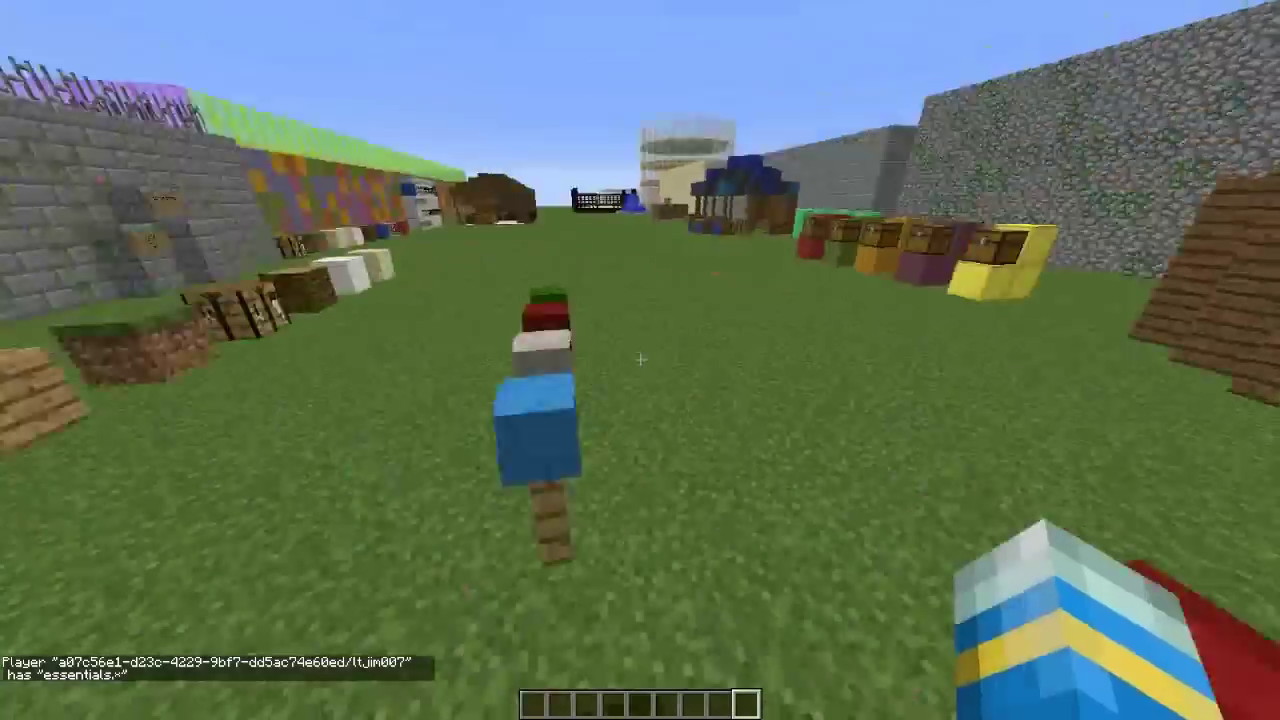
{"action": "key", "text": "w"}
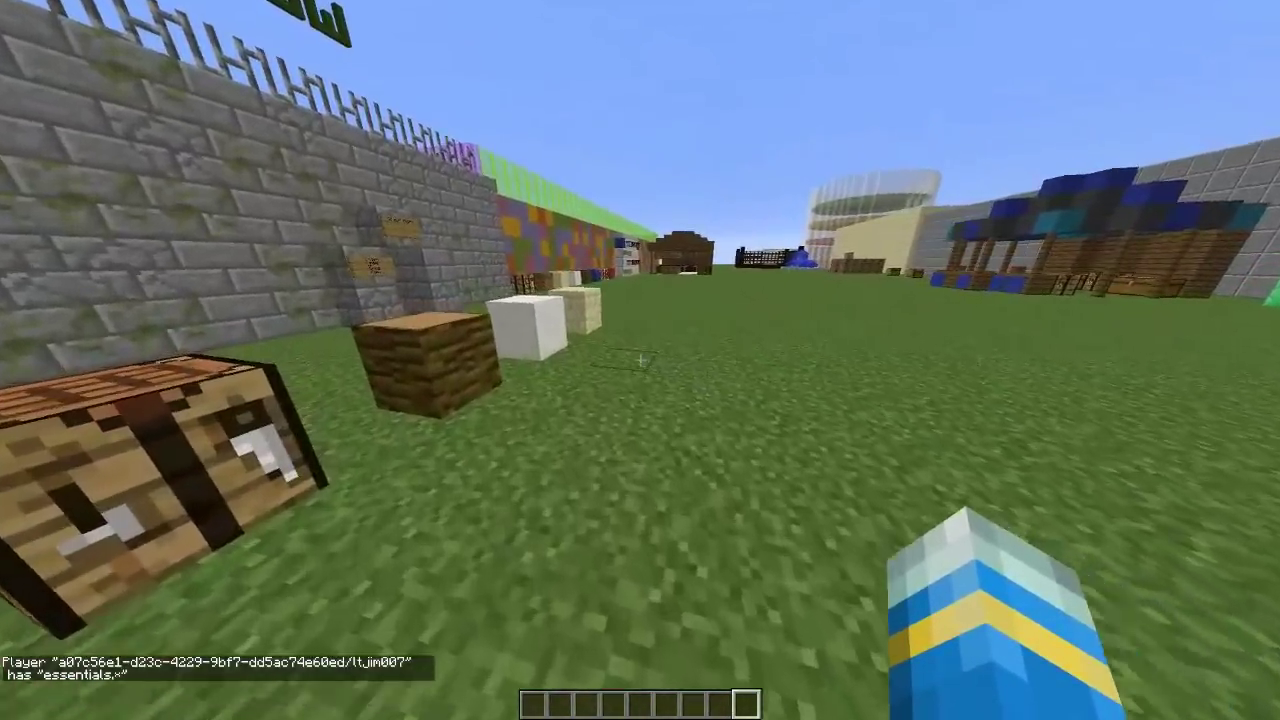
{"action": "key", "text": "w"}
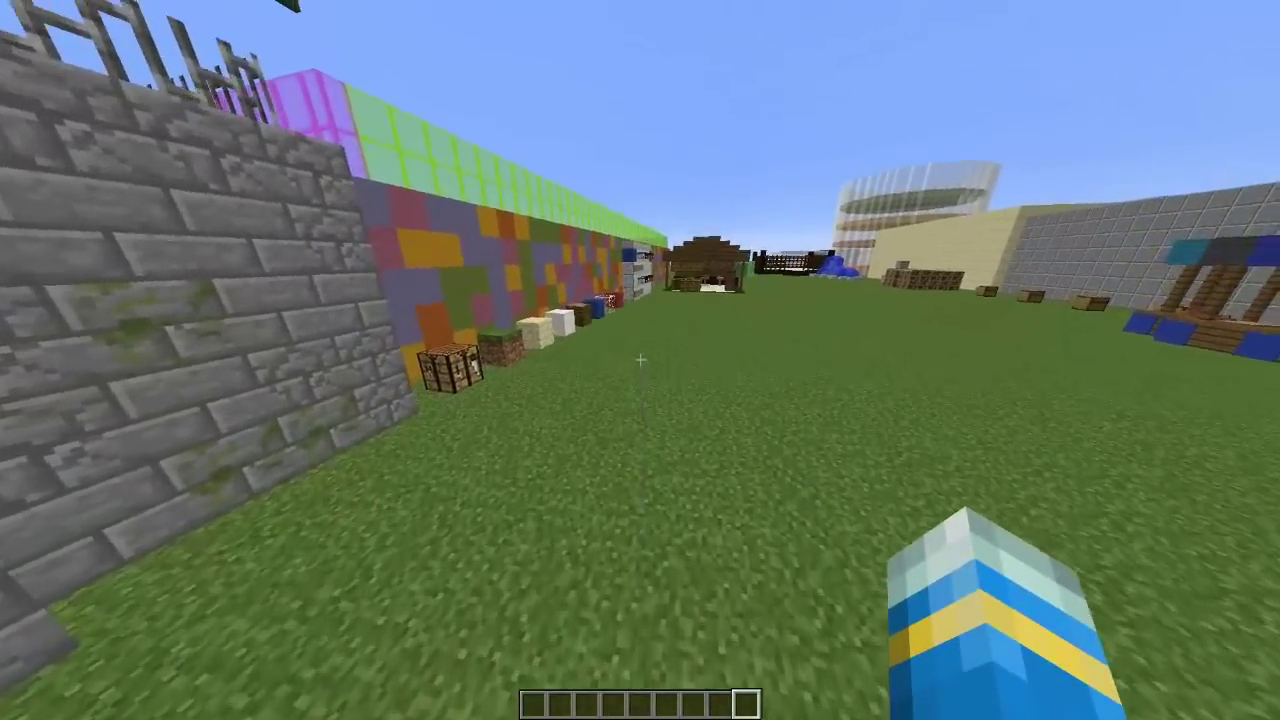
{"action": "key", "text": "w"}
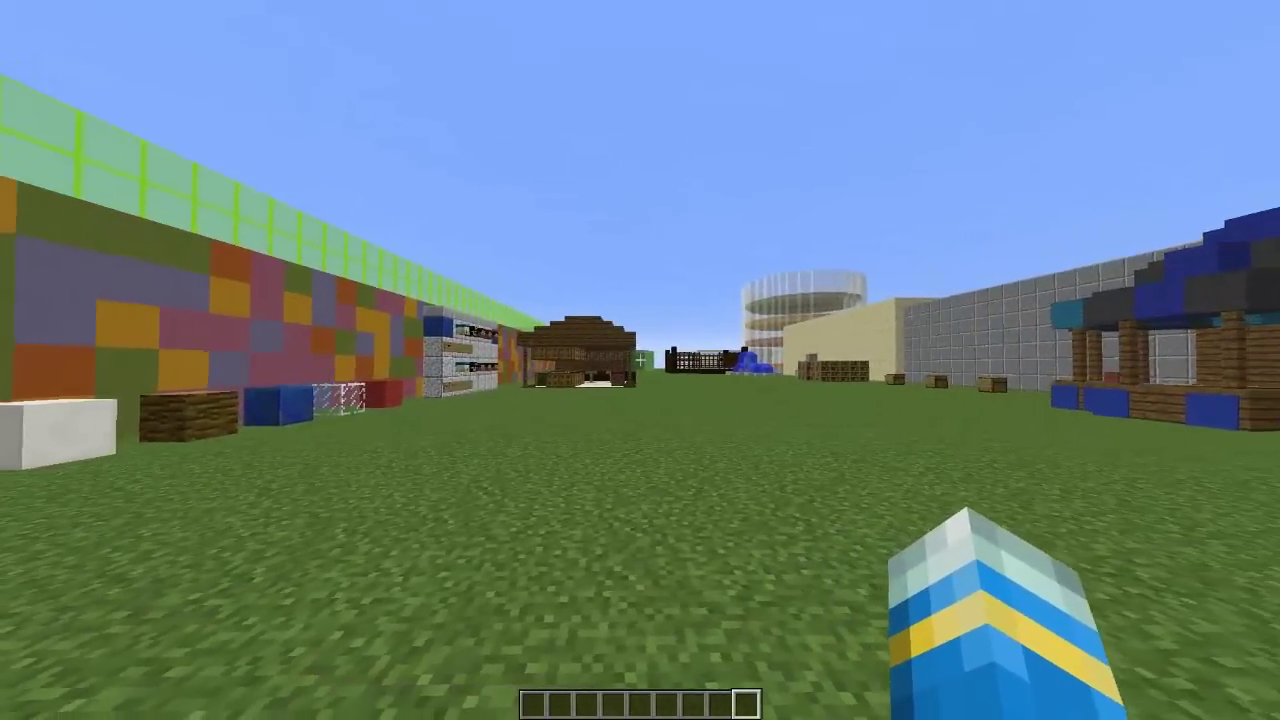
{"action": "key", "text": "w"}
{"action": "key", "text": "w"}
{"action": "key", "text": "w"}
- Run /pex user for the player again to recheck their permissions for essentials.fly
{"action": "key", "text": "t"}
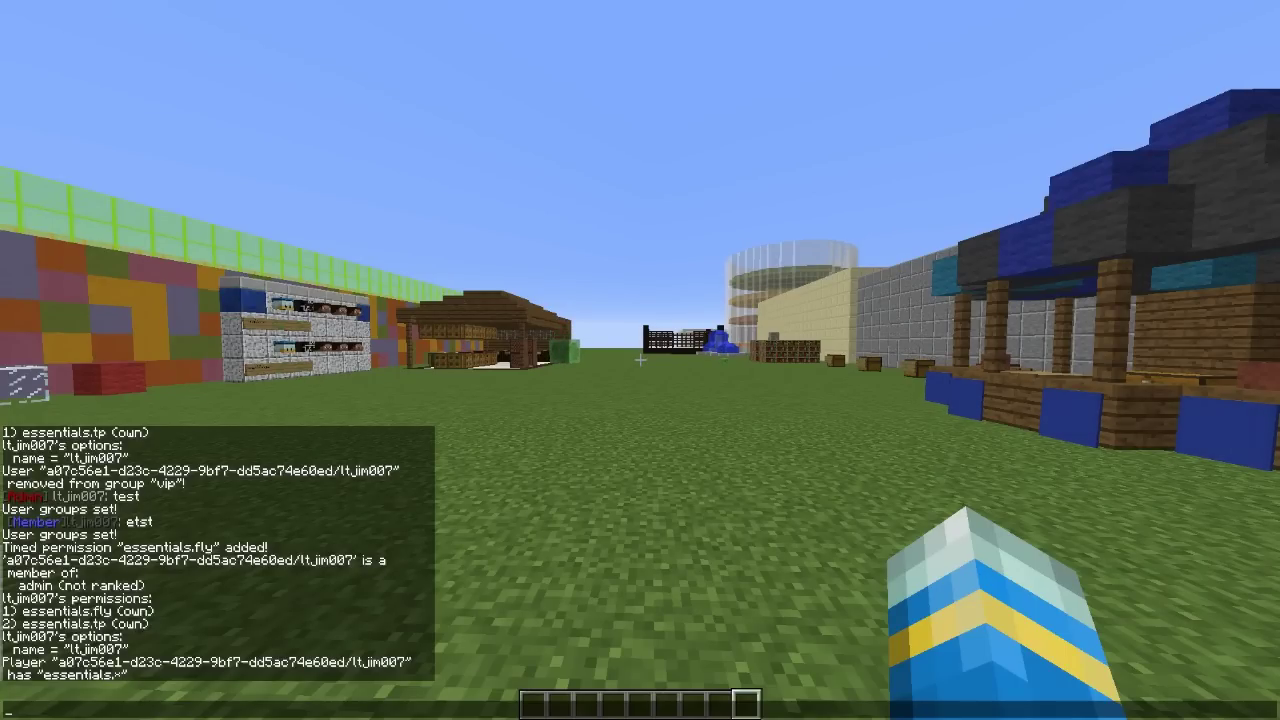
{"action": "key", "text": "Escape"}
{"action": "key", "text": "t"}
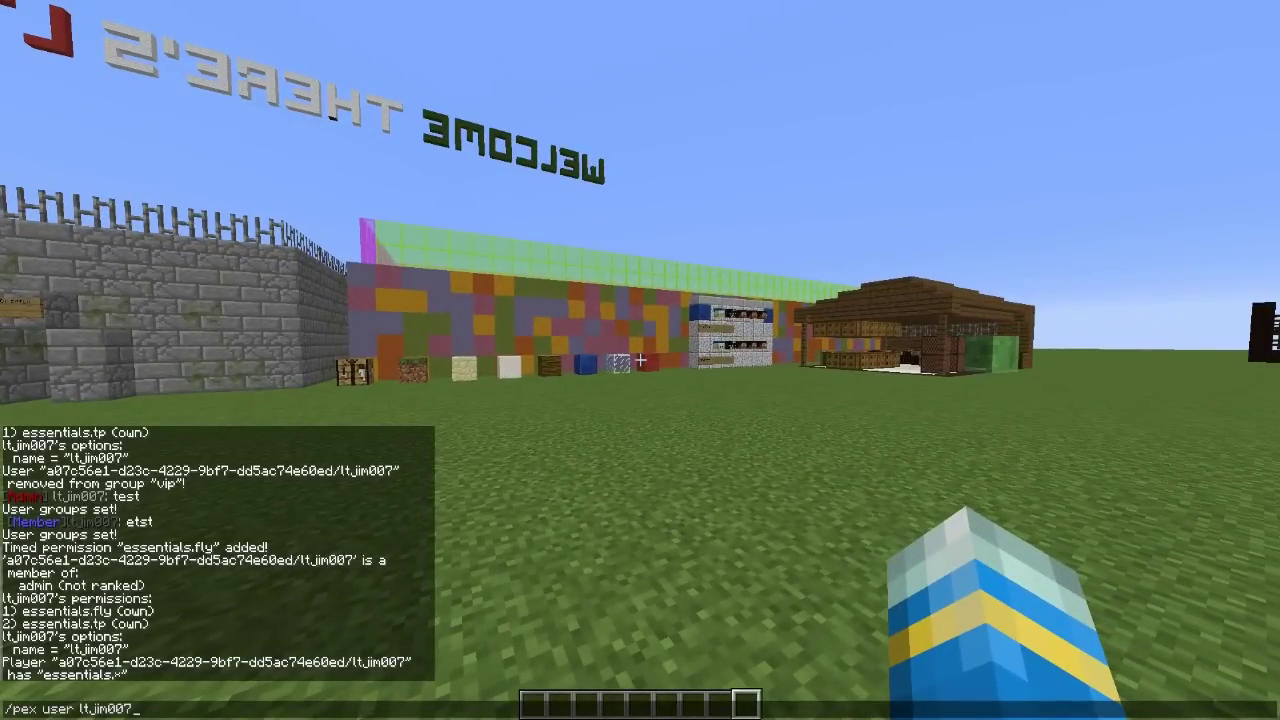
{"action": "key", "text": "Return"}
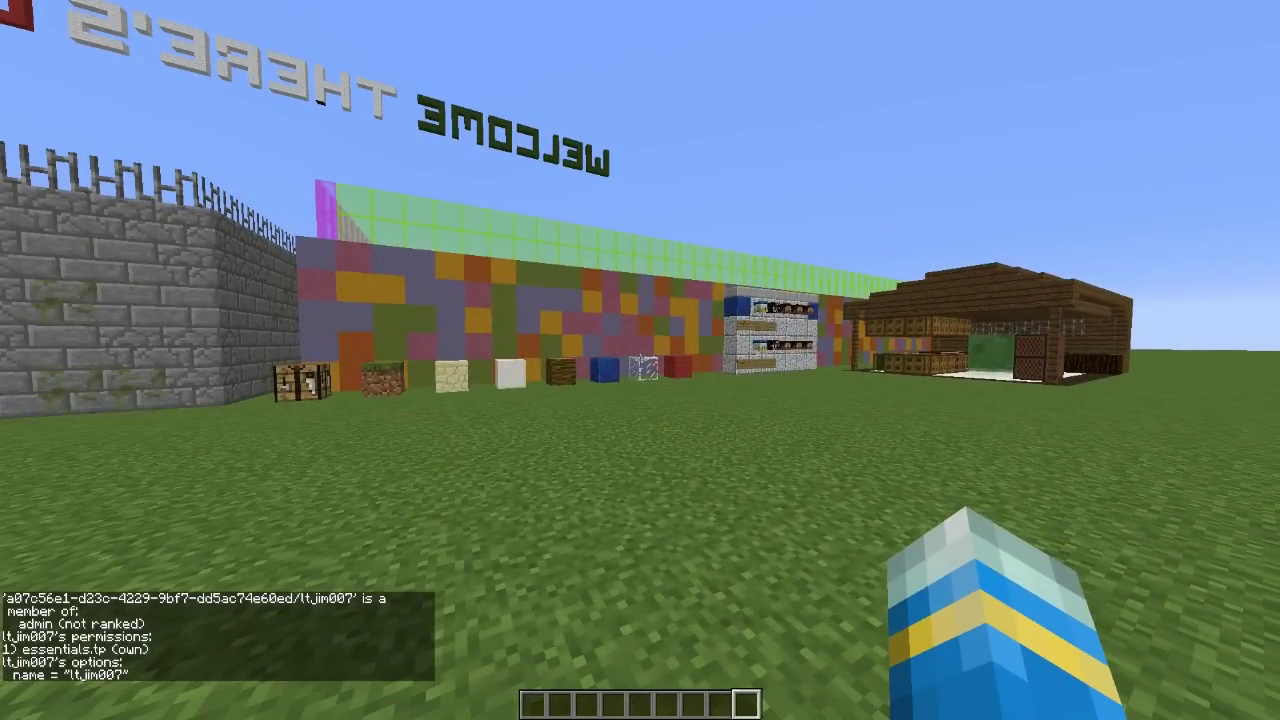
- List the server's registered permission groups with /pex groups
{"action": "key", "text": "w"}
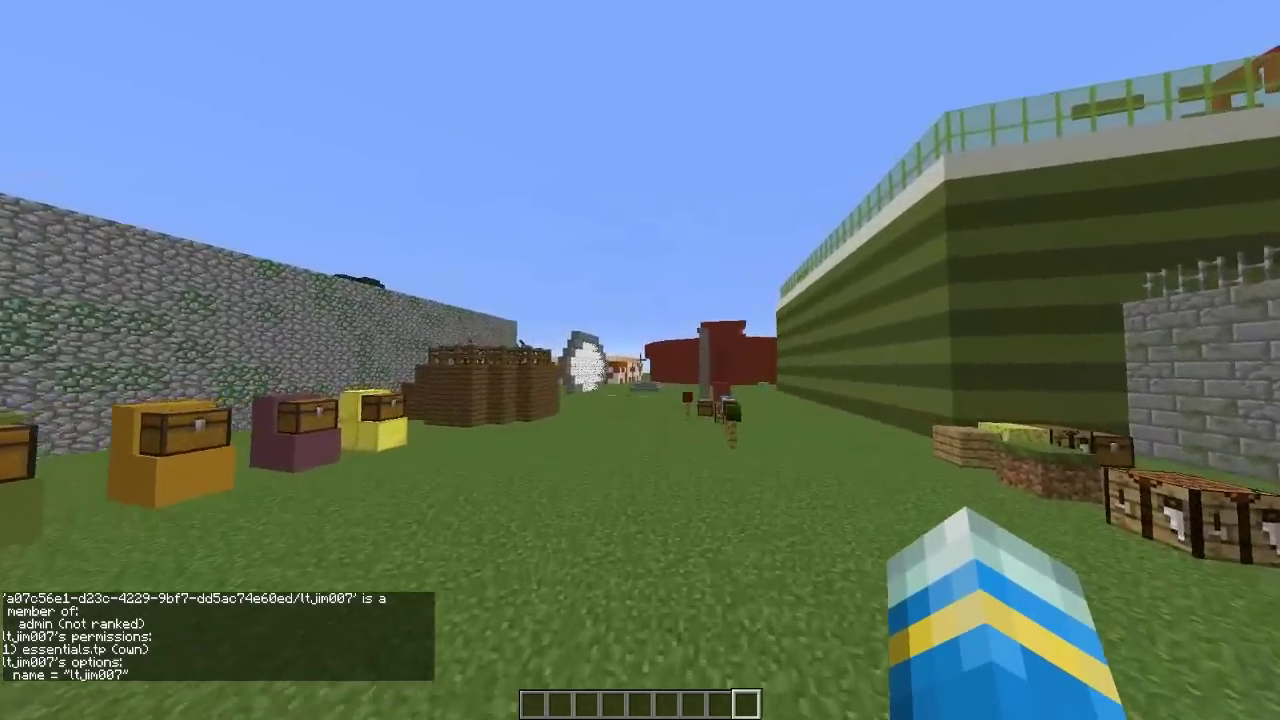
{"action": "key", "text": "w"}
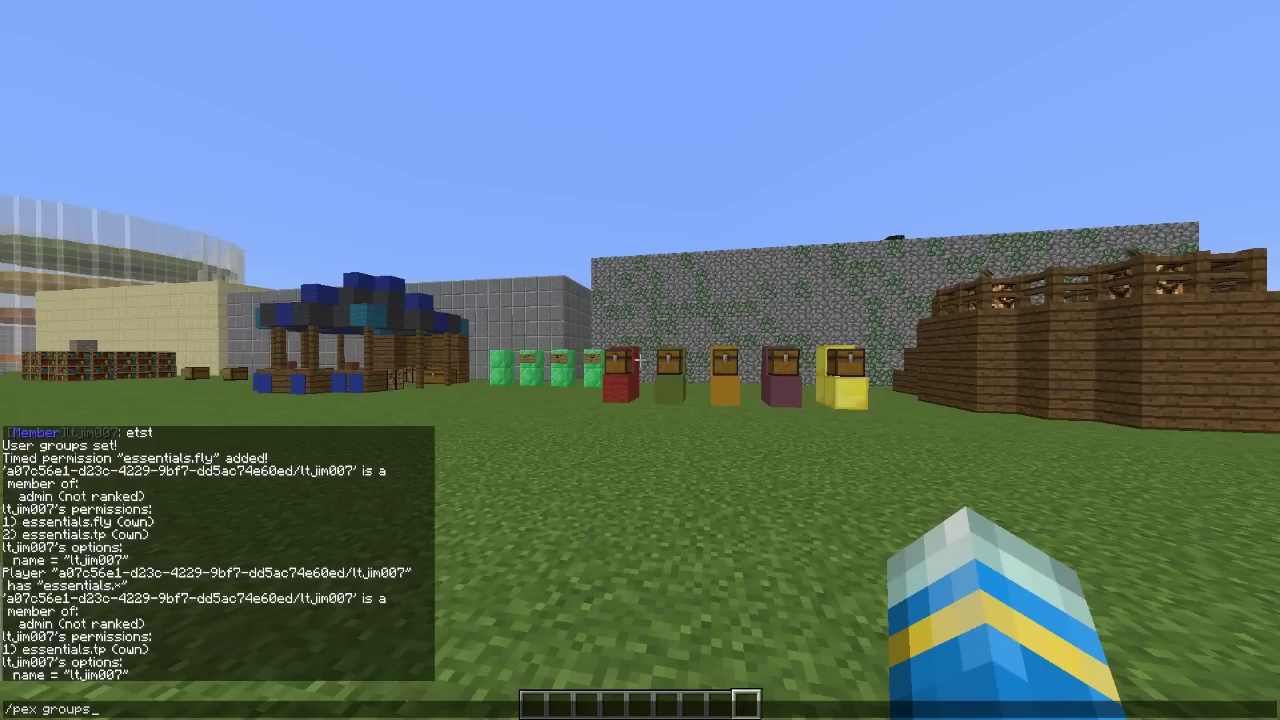
{"action": "key", "text": "w"}
{"action": "key", "text": "t"}
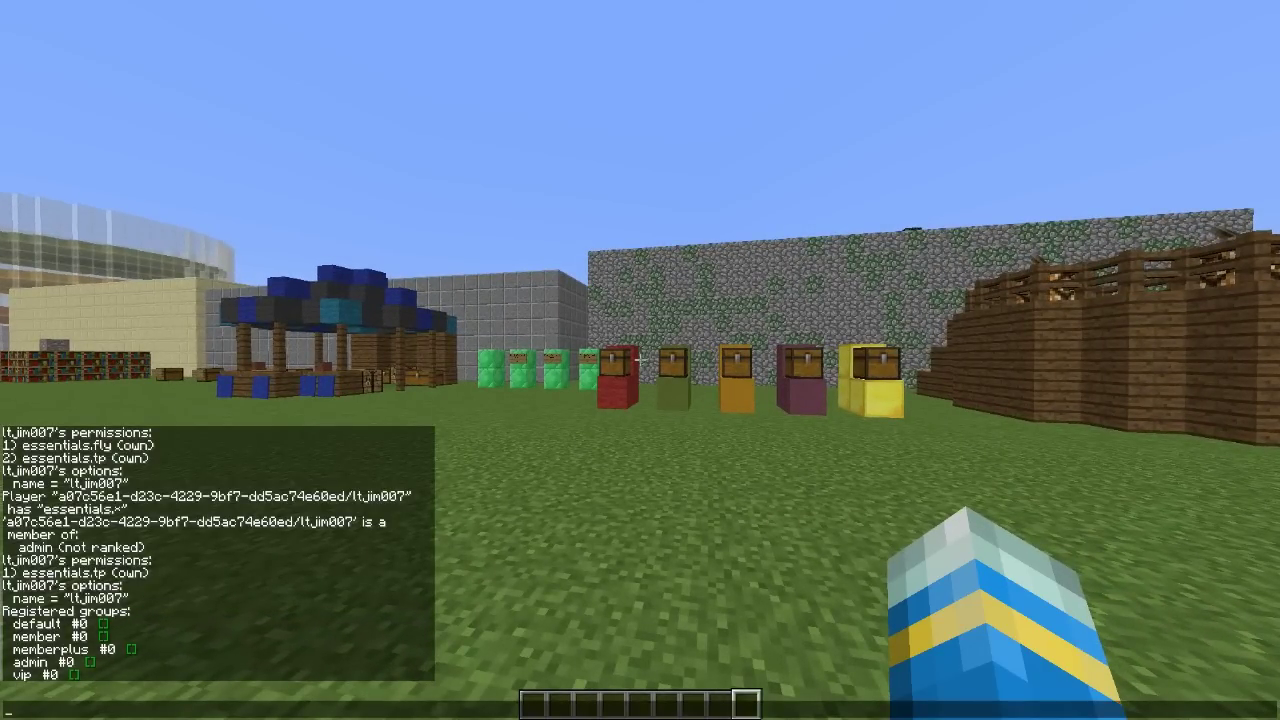
{"action": "key", "text": "Escape"}
{"action": "key", "text": "w"}
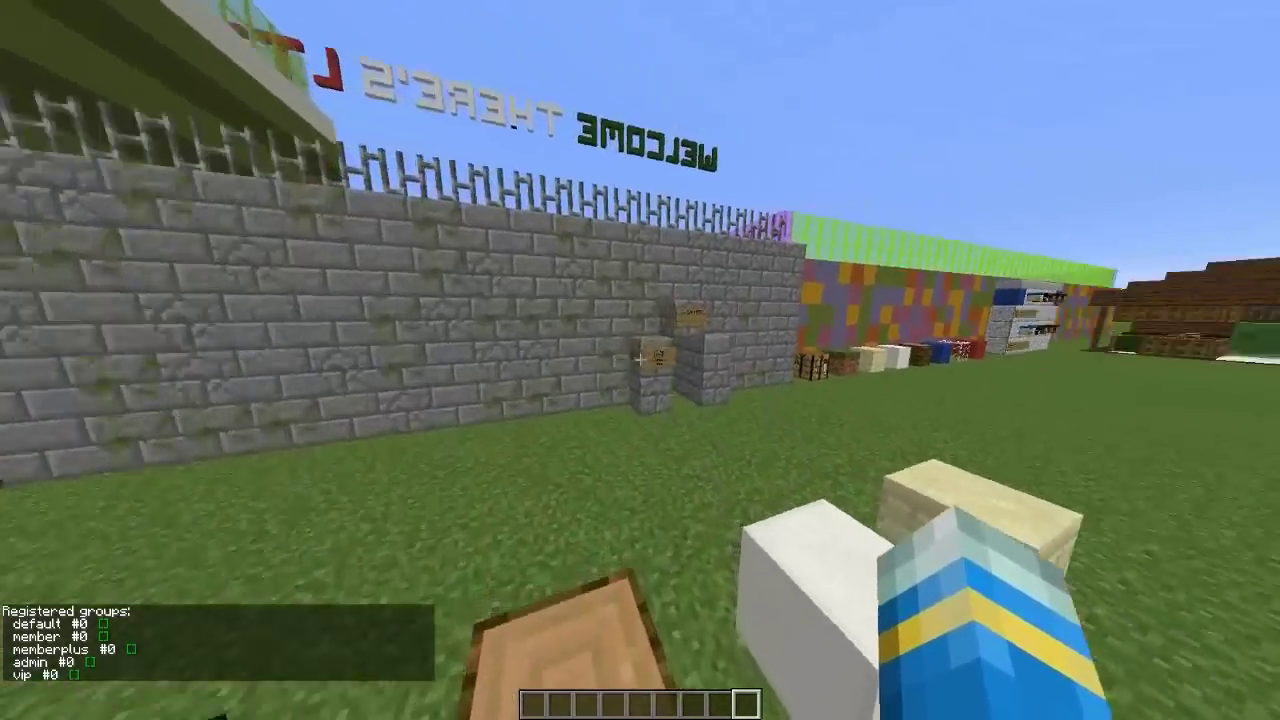
{"action": "key", "text": "w"}
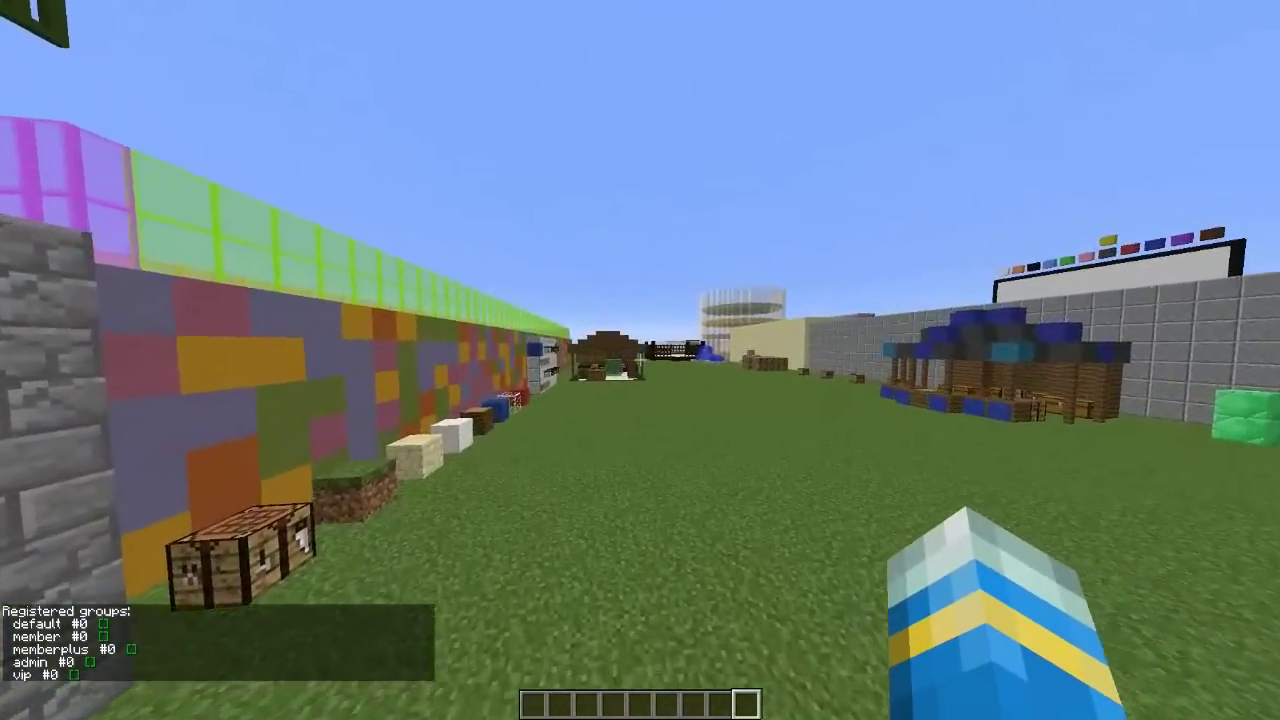
{"action": "key", "text": "w"}
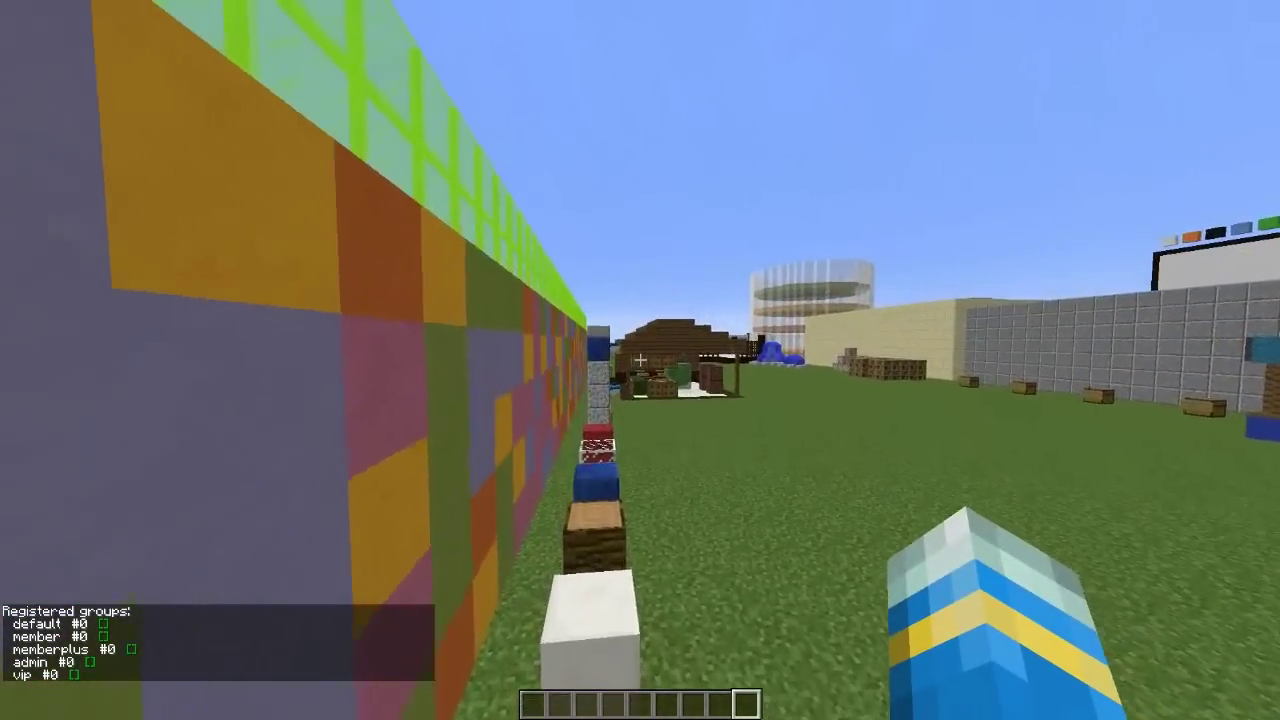
{"action": "key", "text": "w"}
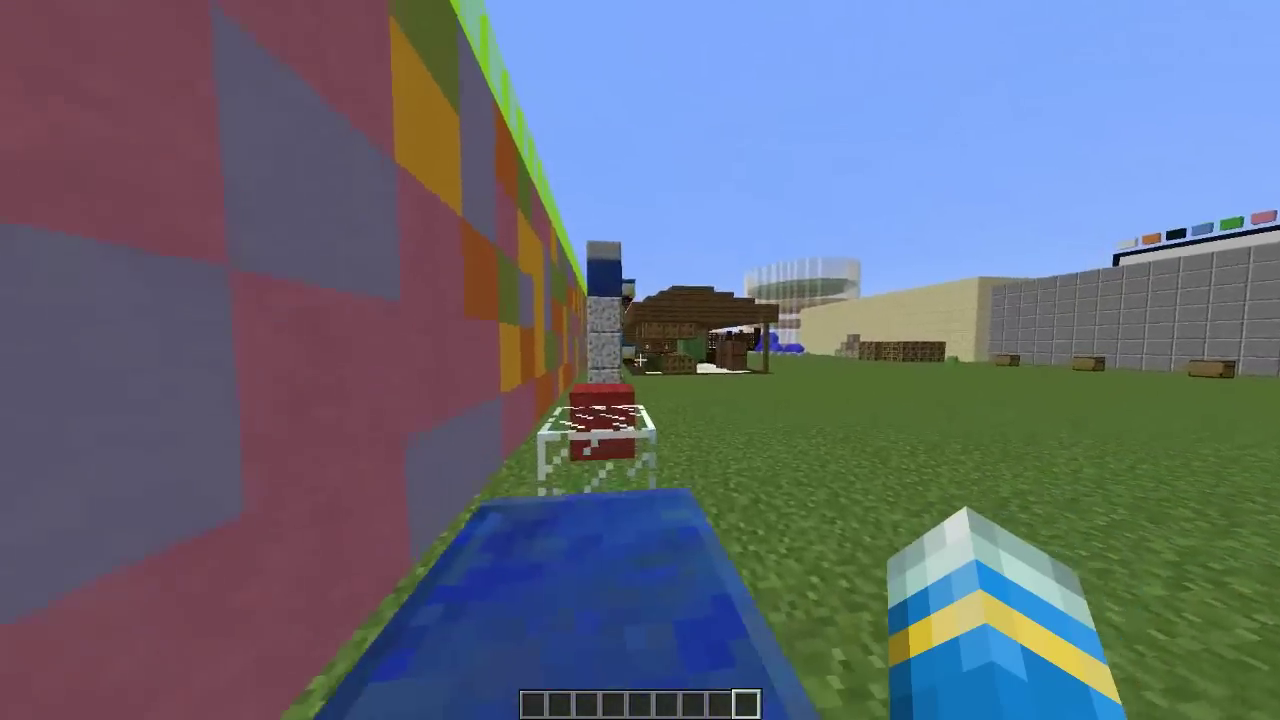
{"action": "key", "text": "w"}
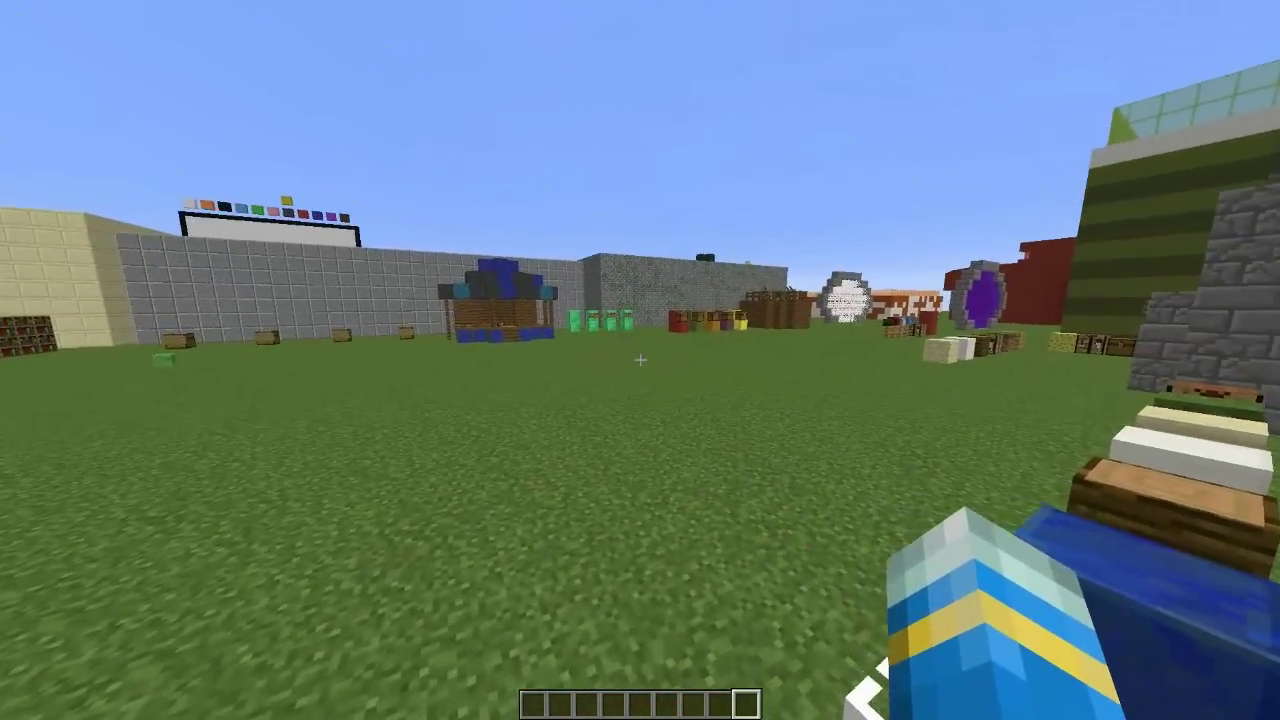
{"action": "key", "text": "w"}
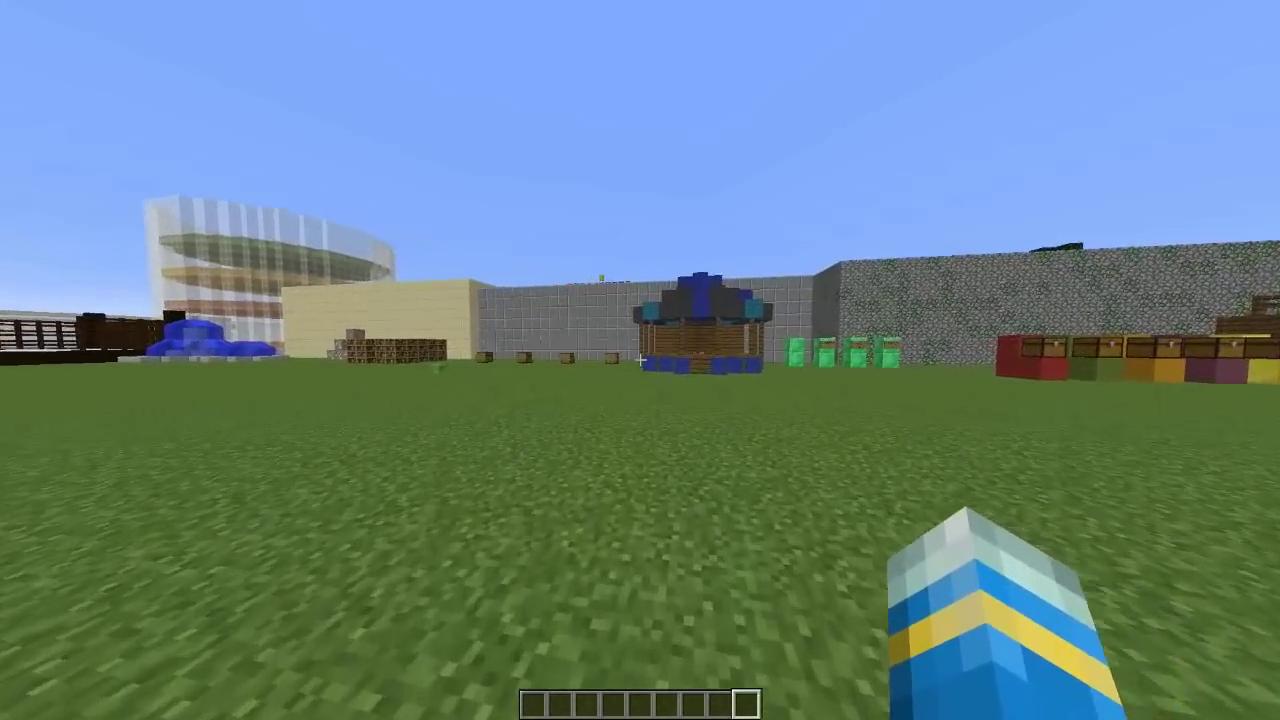
- Create a new permission group named mod with /pex group mod create
{"action": "key", "text": "w"}
{"action": "key", "text": "slash"}
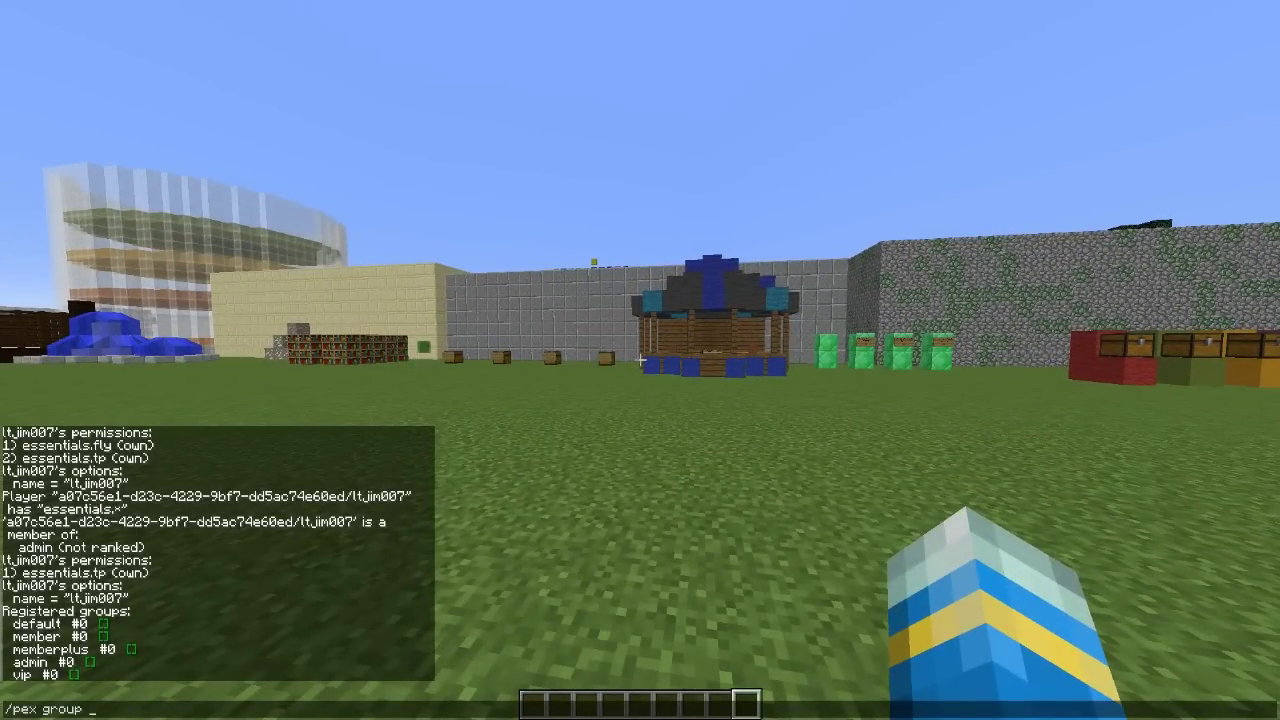
{"action": "type", "text": "pex group mod create"}
{"action": "key", "text": "Return"}
{"action": "key", "text": "w"}
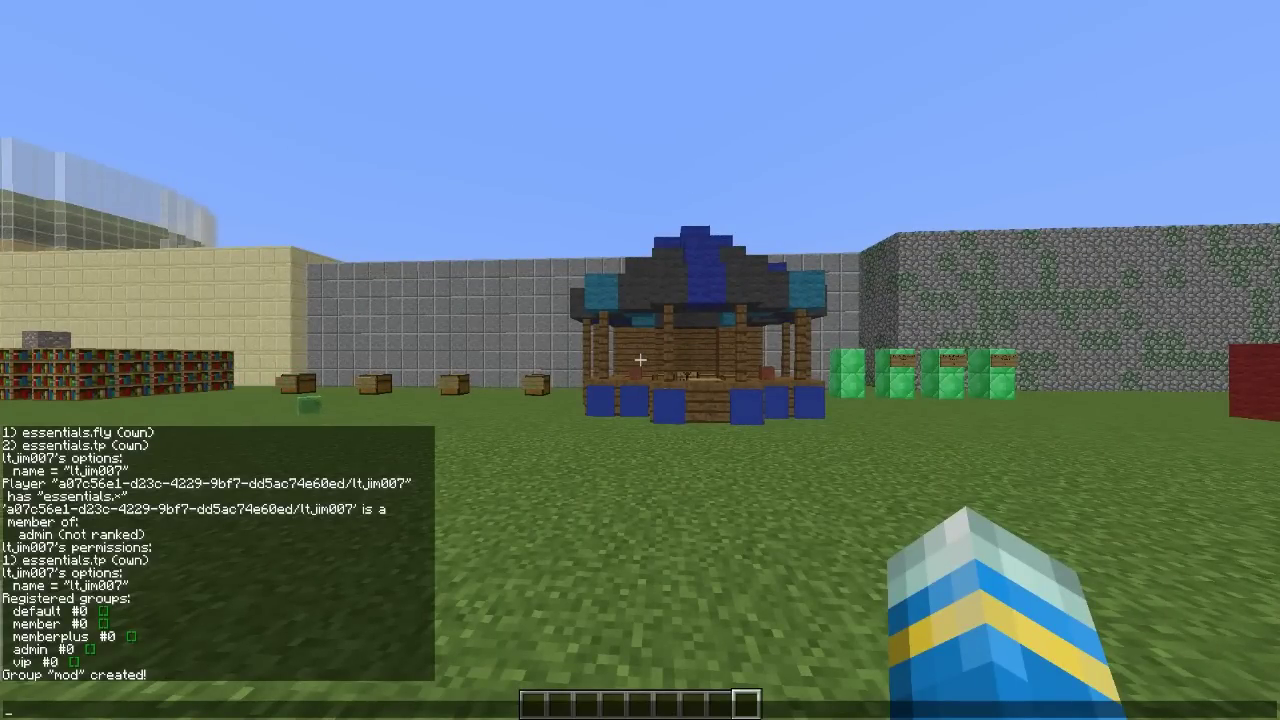
{"action": "key", "text": "Escape"}
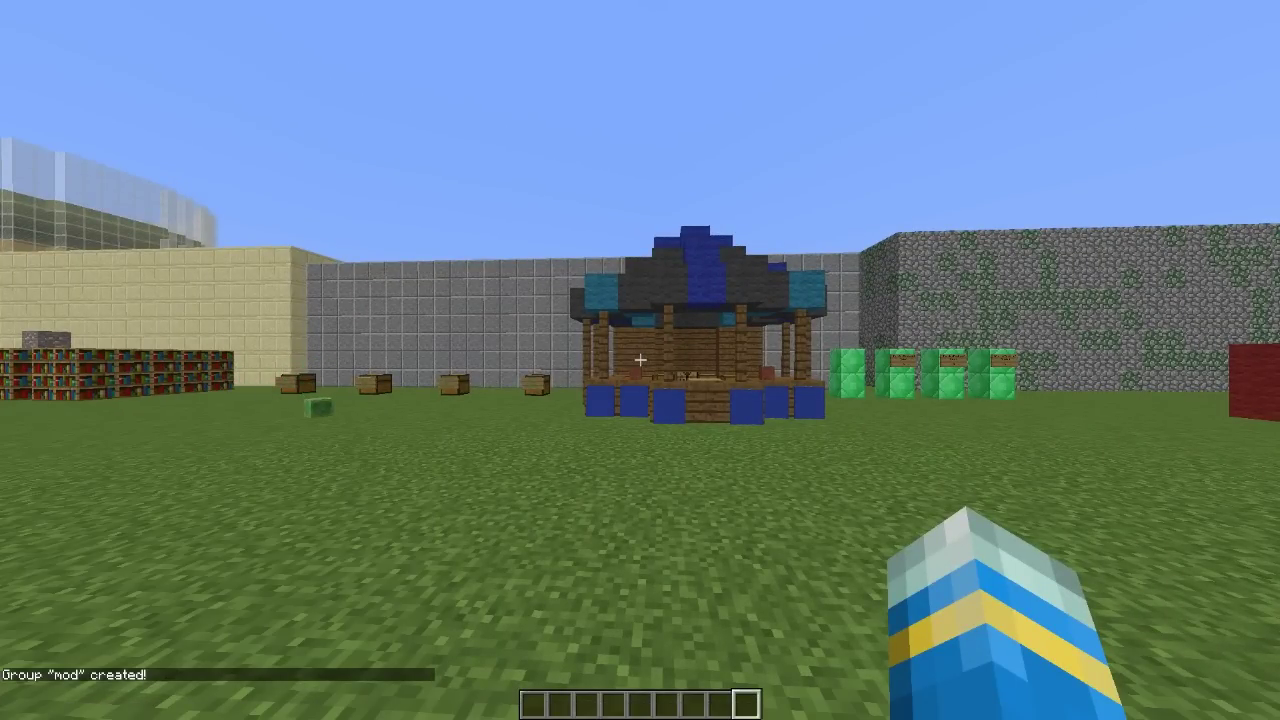
{"action": "key", "text": "w"}
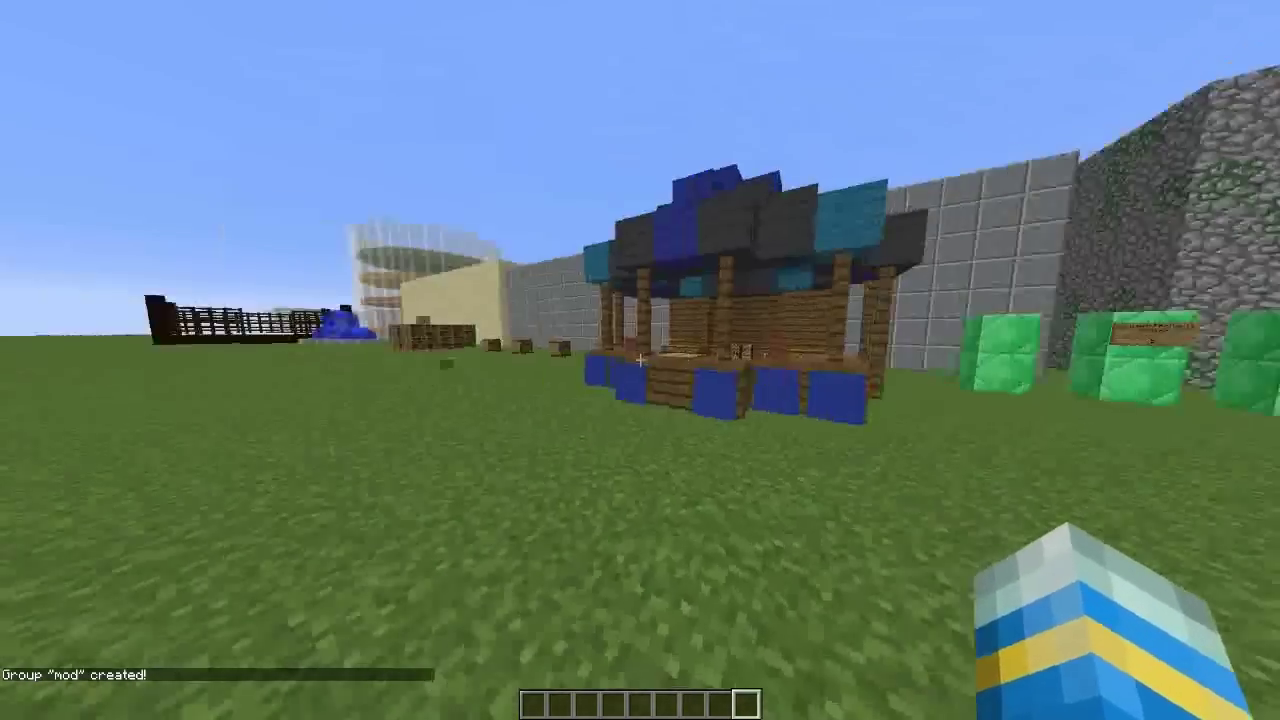
- Add the essentials.kick permission to the mod group with /pex group mod add
{"action": "type", "text": "t"}
{"action": "type", "text": "/"}
{"action": "type", "text": "g"}
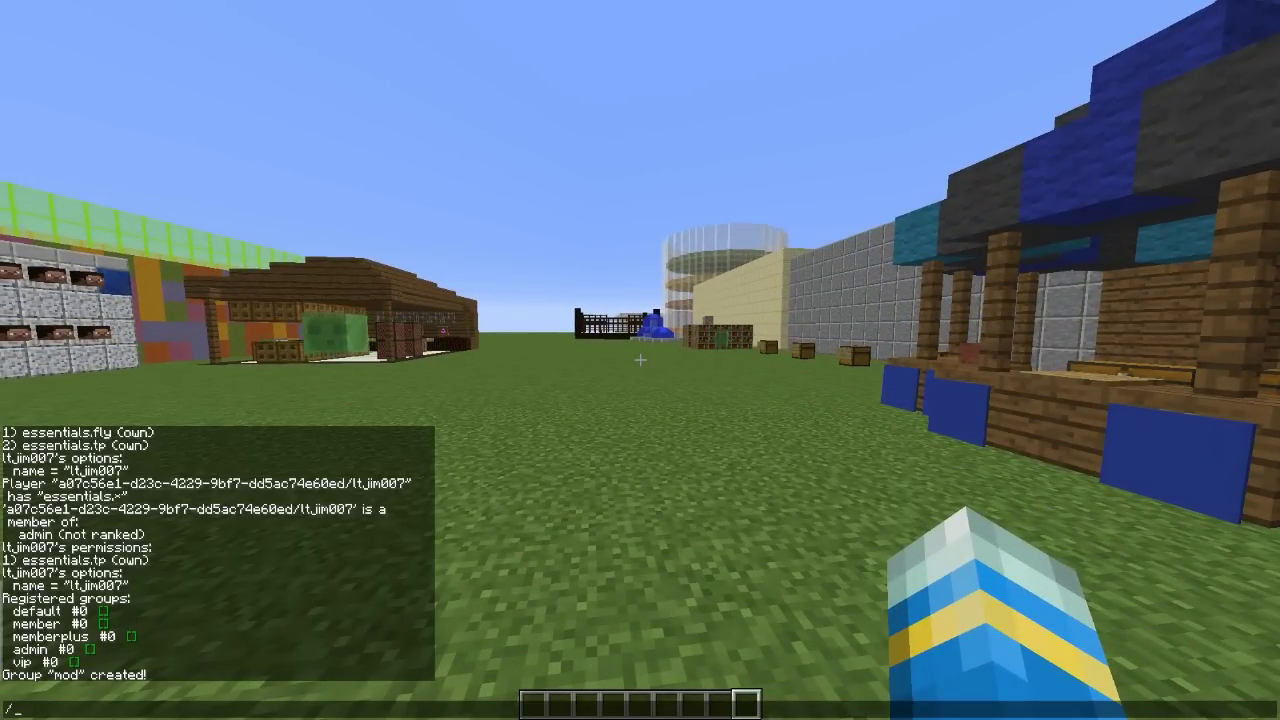
{"action": "type", "text": "/pex grou"}
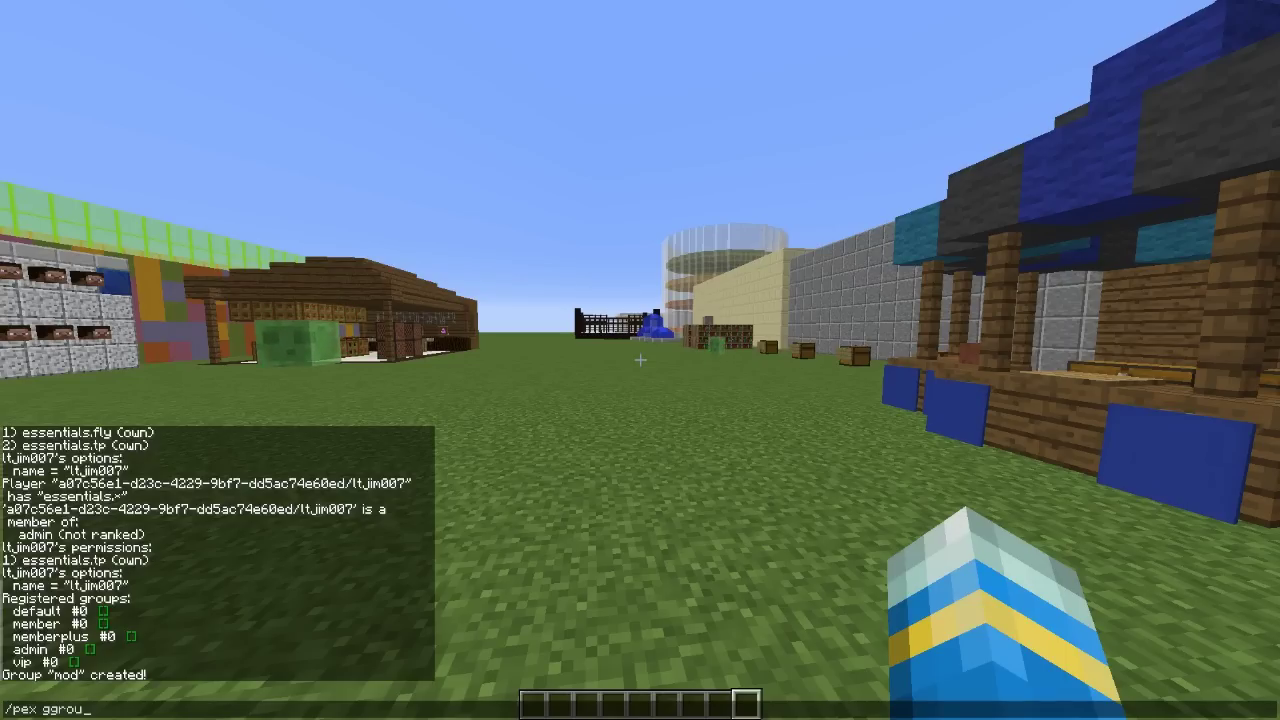
{"action": "type", "text": "p mod"}
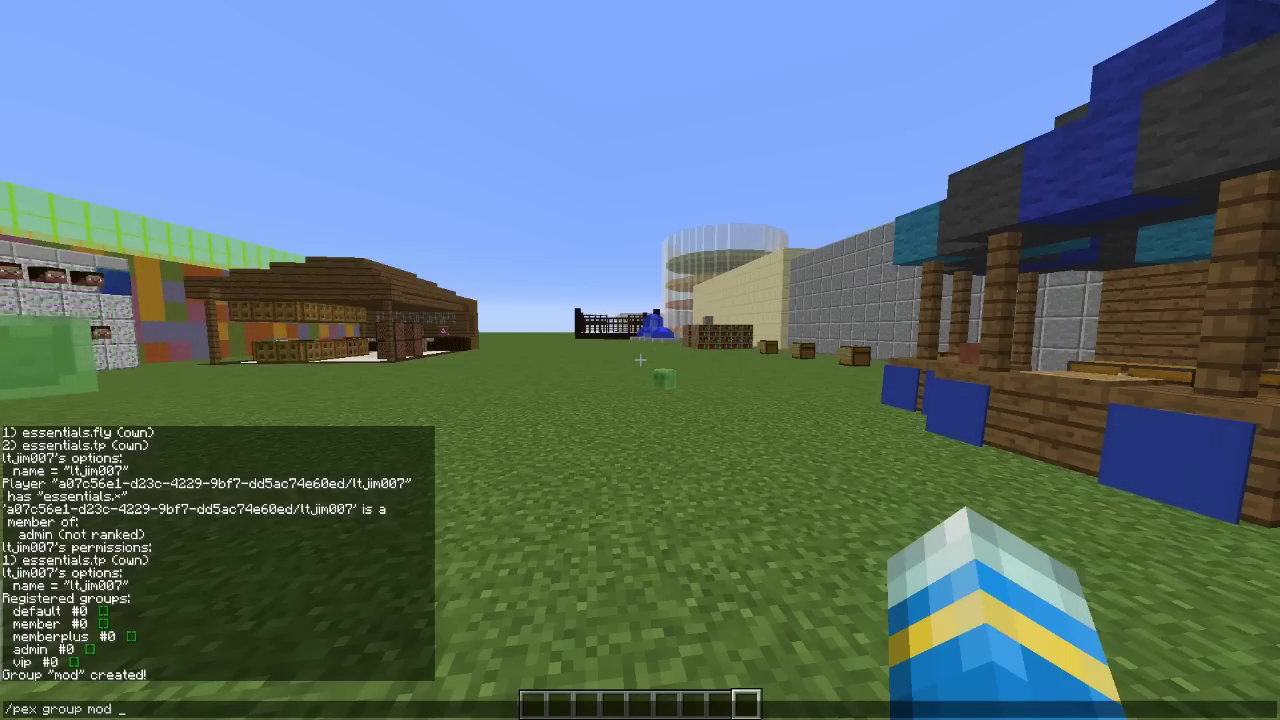
{"action": "type", "text": "add"}
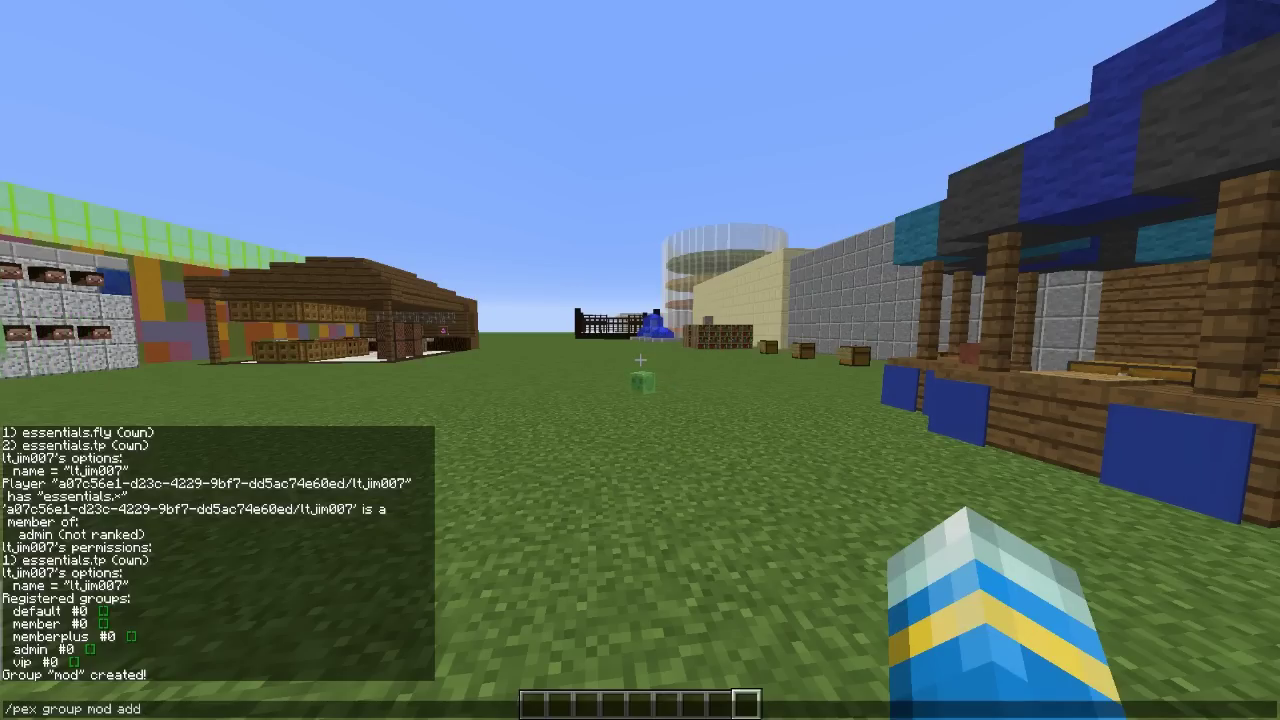
{"action": "type", "text": " essentials./"}
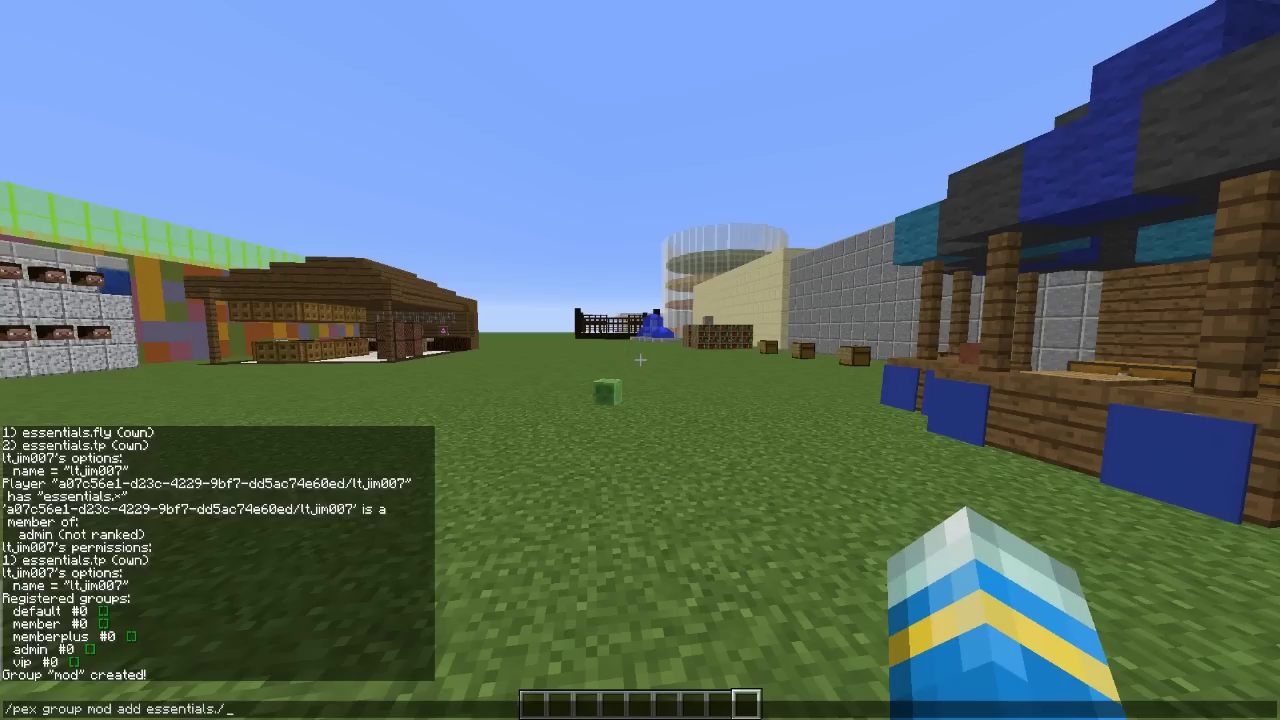
{"action": "type", "text": "k"}
{"action": "key", "text": "BackSpace"}
{"action": "key", "text": "BackSpace"}
{"action": "type", "text": "kick"}
{"action": "key", "text": "Return"}
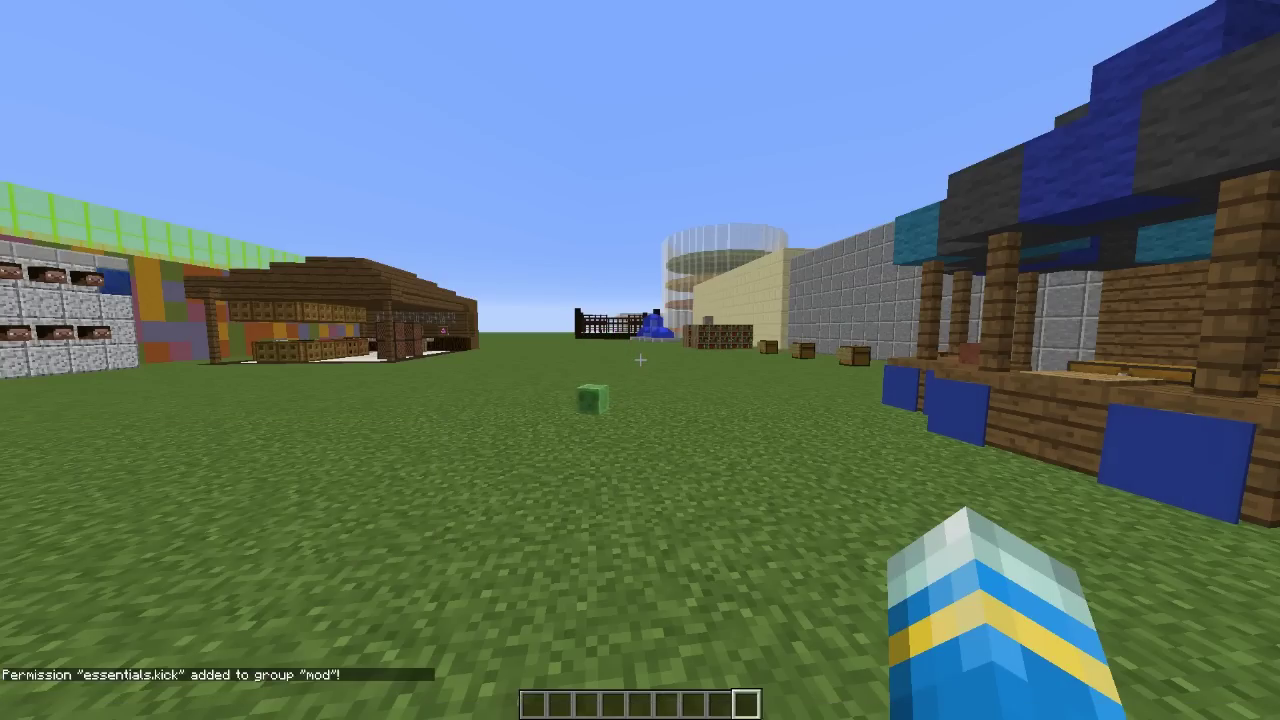
- Set the mod group's chat prefix to &9Mod with /pex group mod prefix
{"action": "key", "text": "w"}
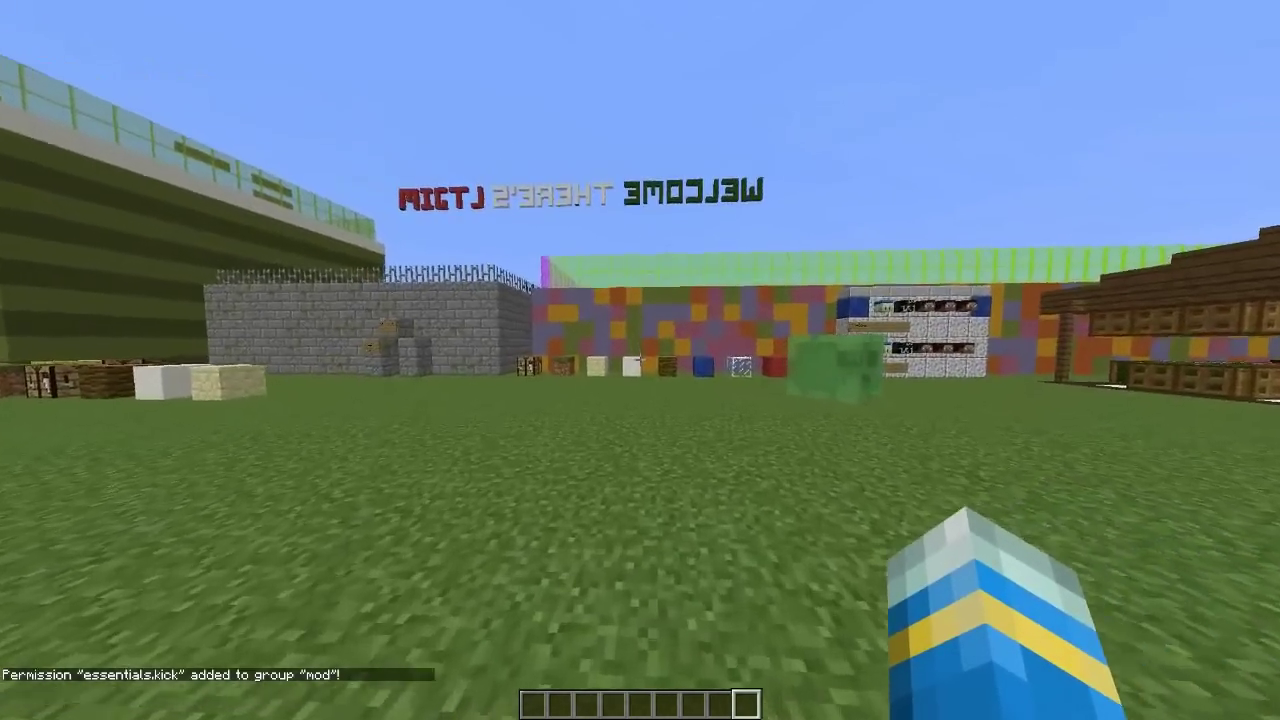
{"action": "key", "text": "w"}
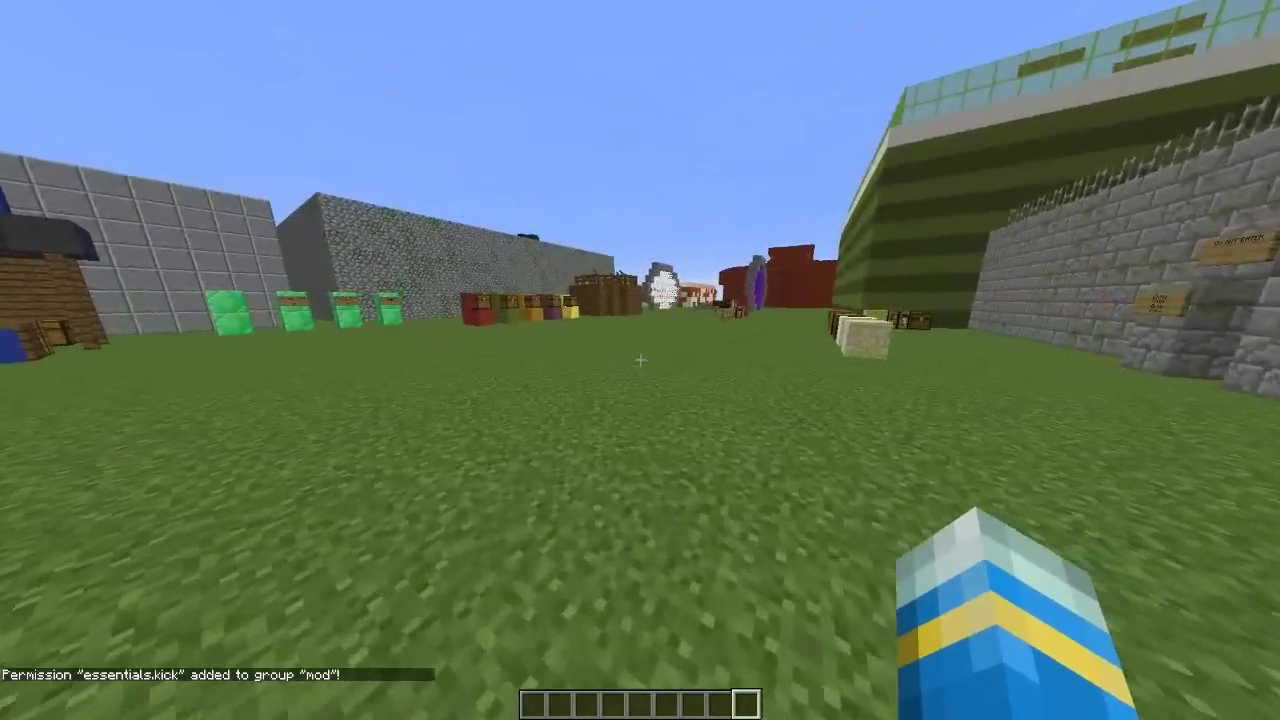
{"action": "key", "text": "t"}
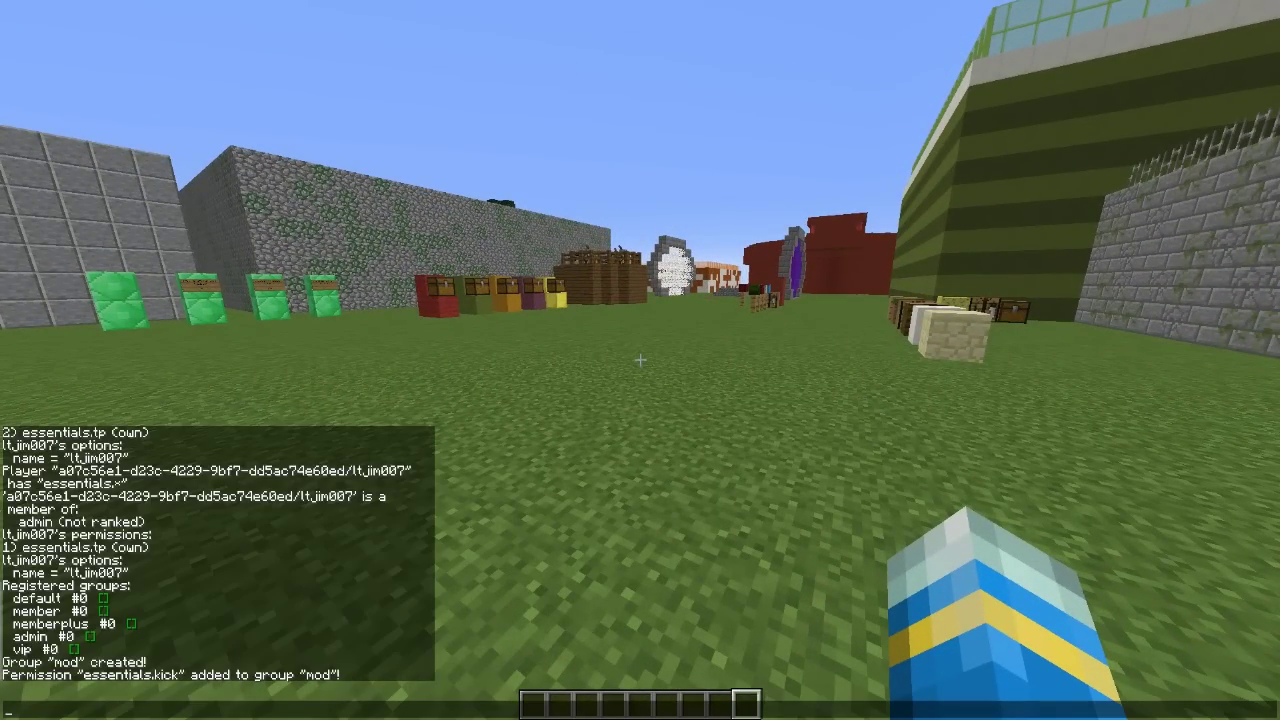
{"action": "key", "text": "Up"}
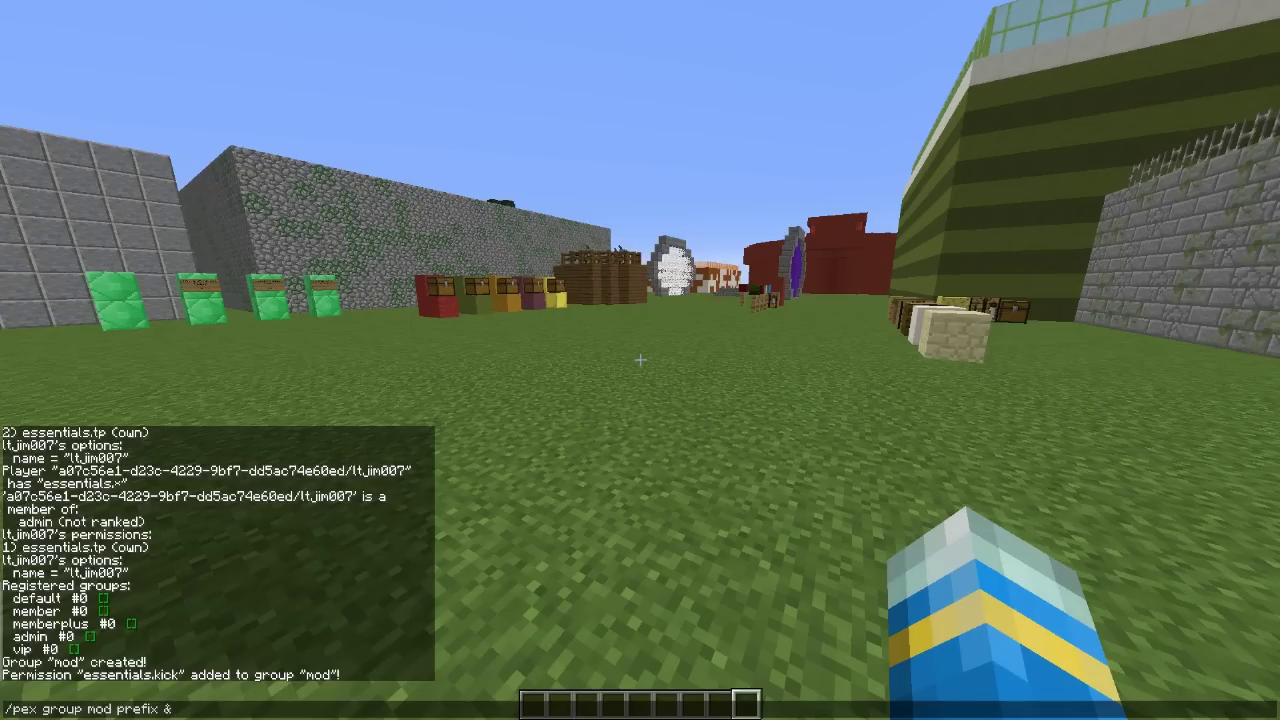
{"action": "key", "text": "Return"}
- Change the mod group's prefix to &a[&9Mod&a] so the rank name is enclosed in coloured brackets
{"action": "key", "text": "t"}
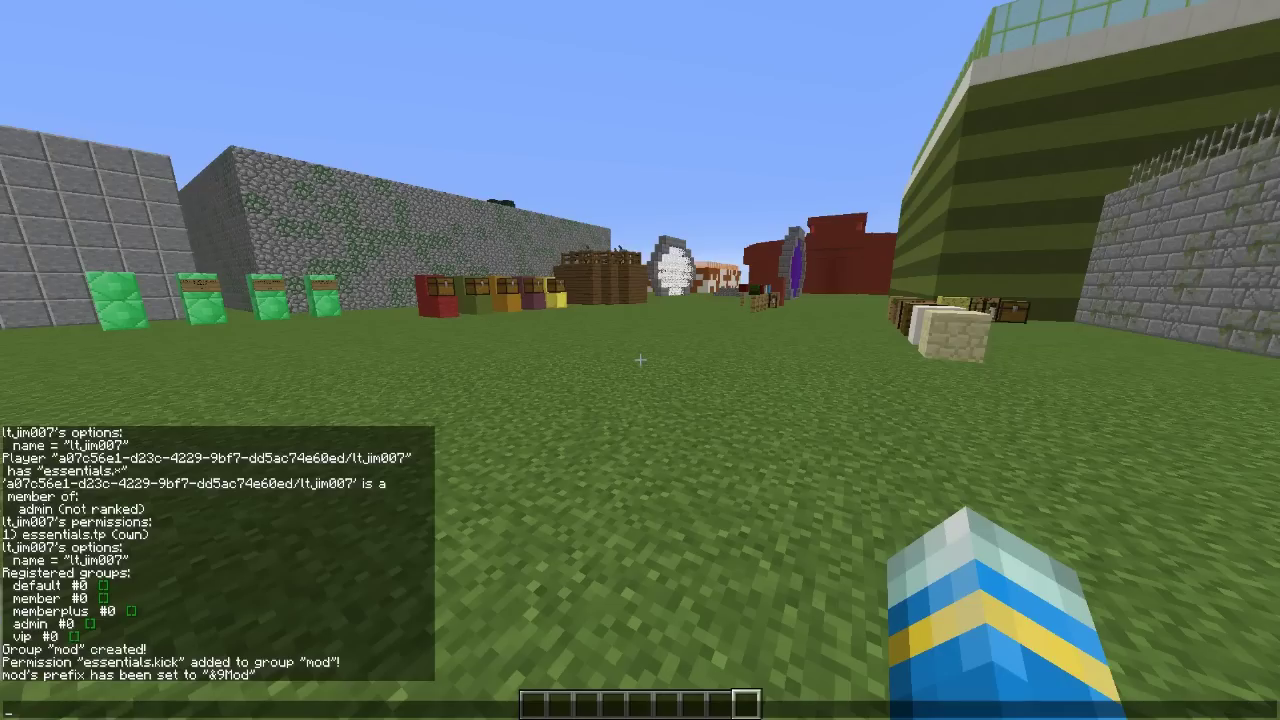
{"action": "key", "text": "Up"}
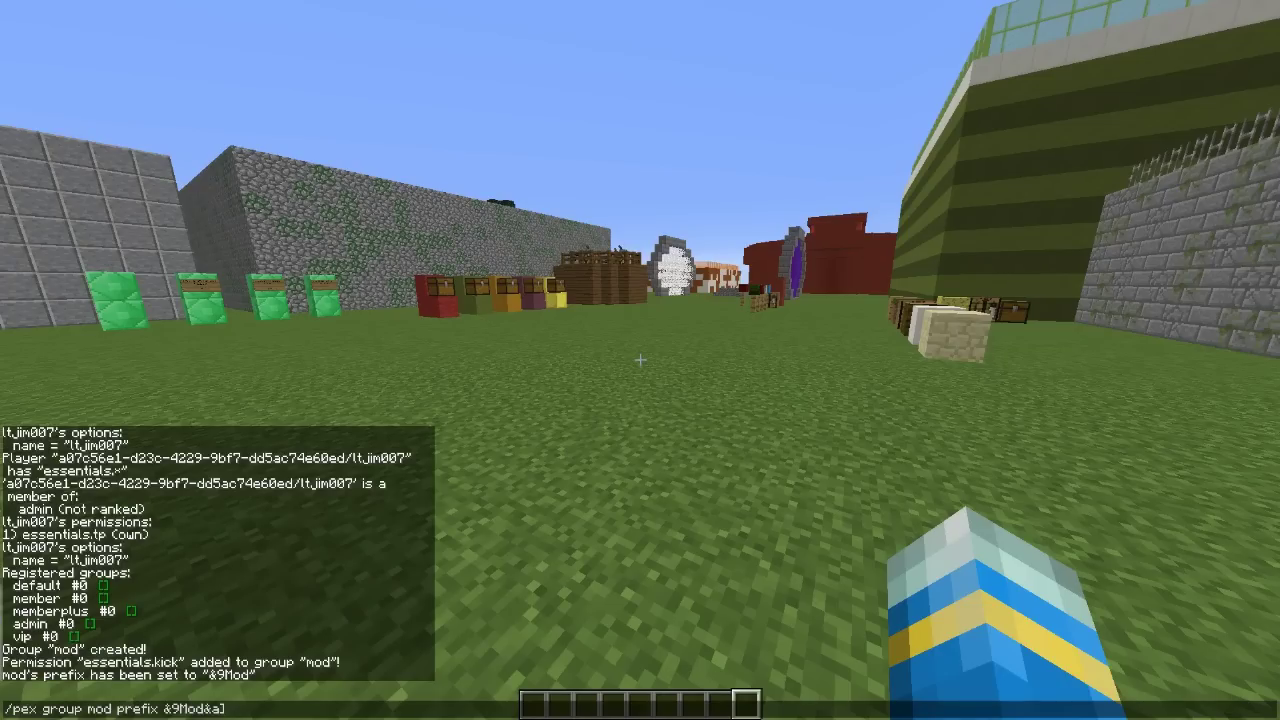
{"action": "type", "text": "[&"}
{"action": "key", "text": "Return"}
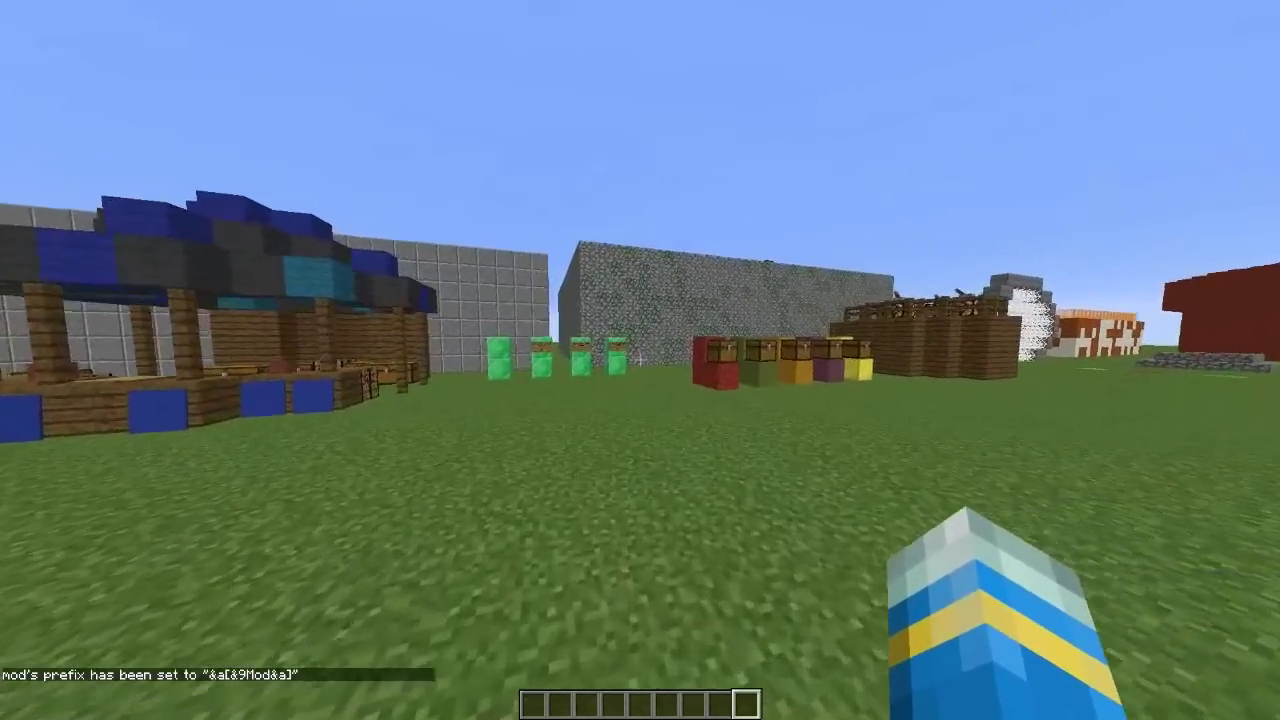
- Make the mod group inherit from the admin group with /pex group mod parents set admin
{"action": "key", "text": "w"}
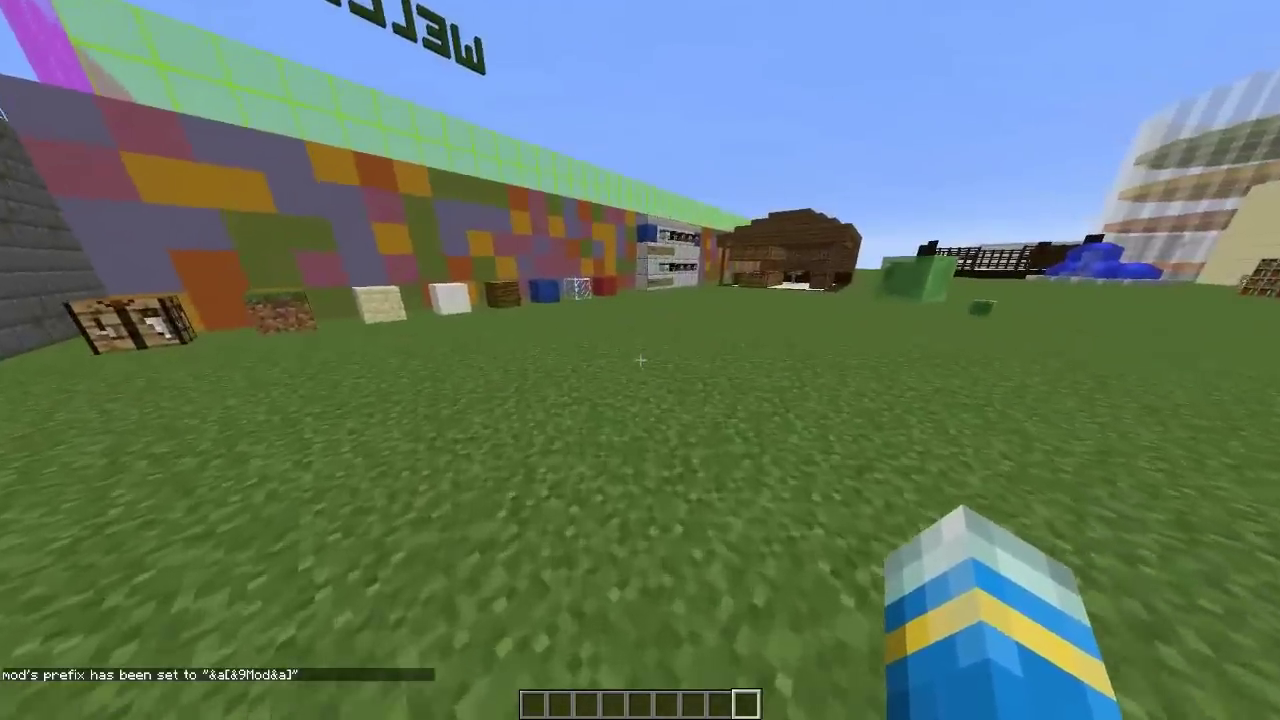
{"action": "key", "text": "w"}
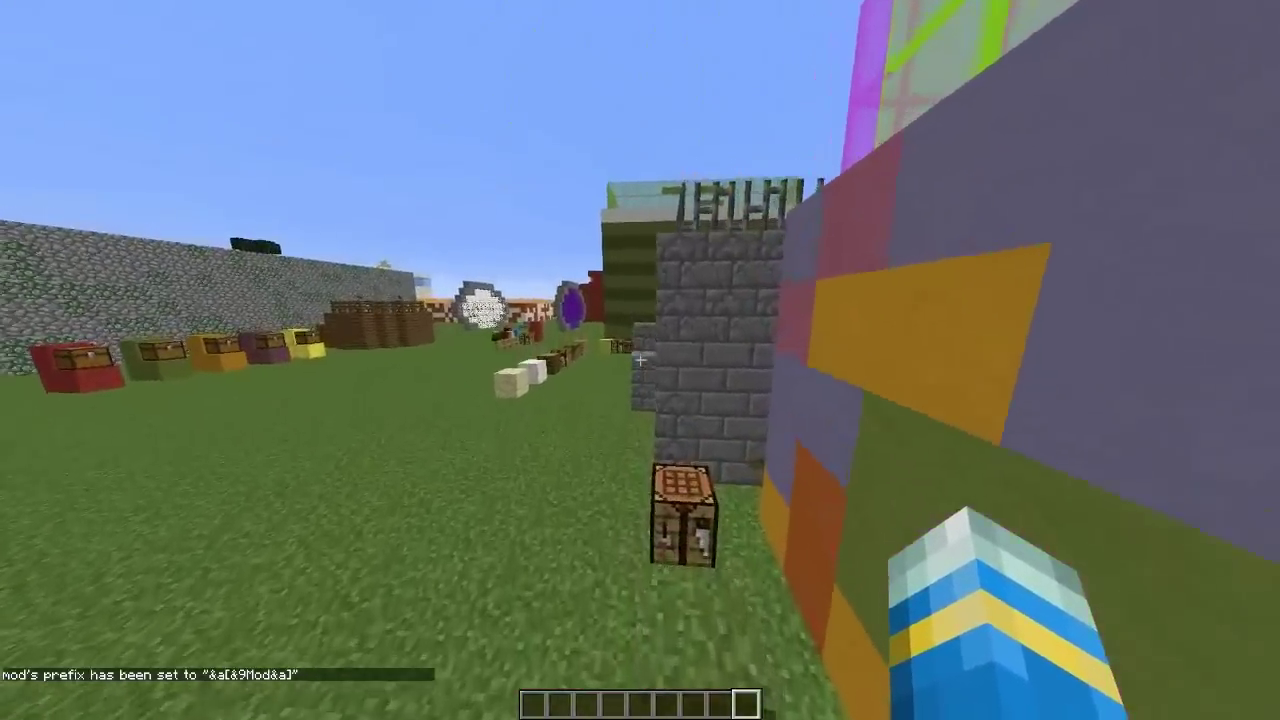
{"action": "type", "text": "t/"}
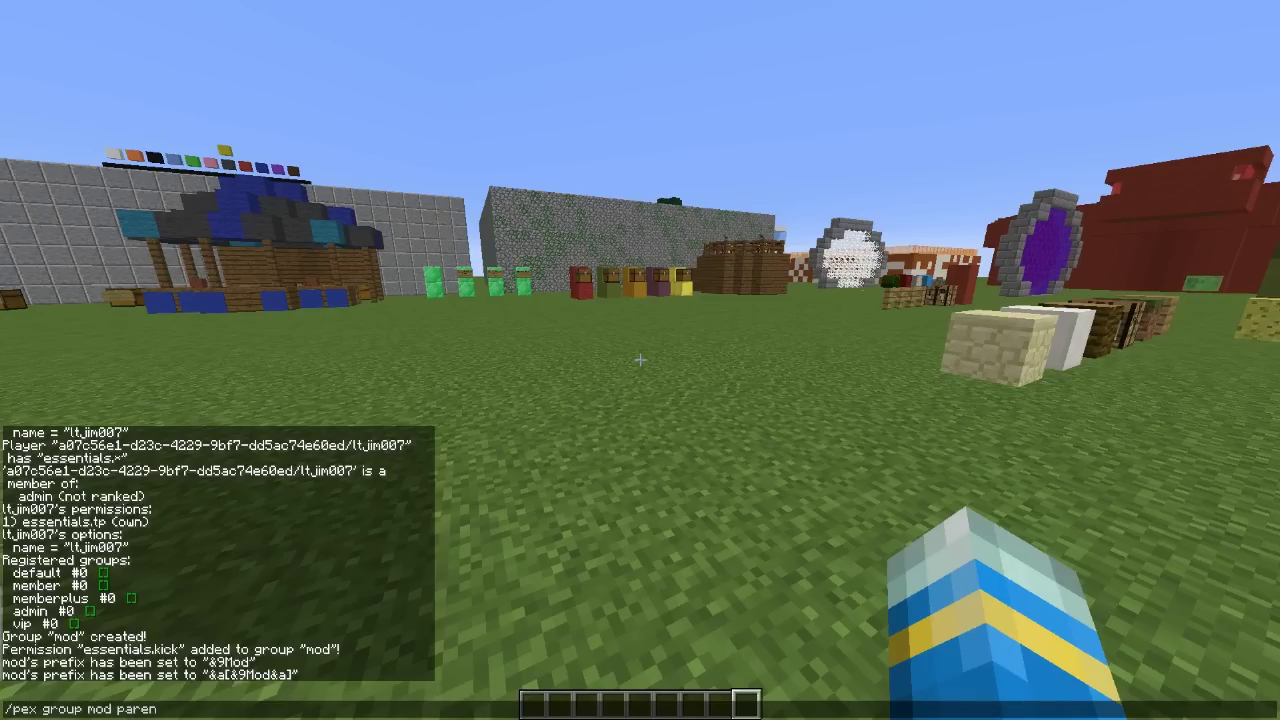
{"action": "type", "text": "ts set"}
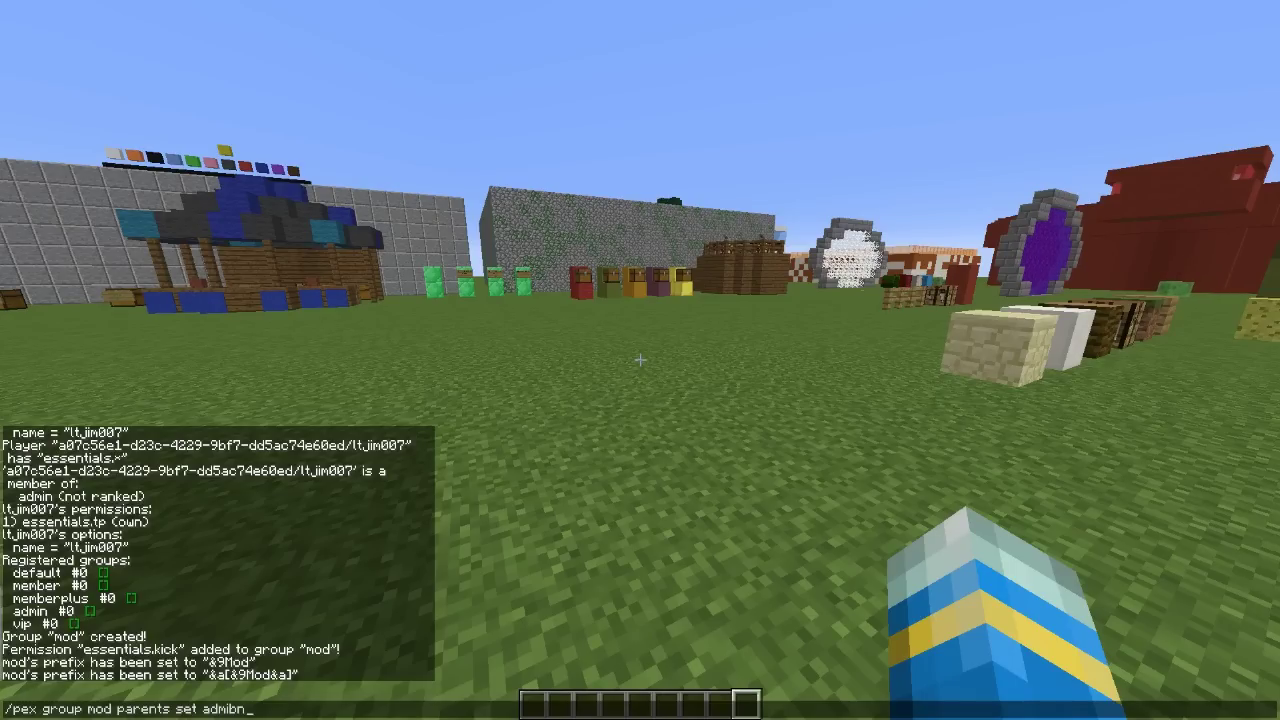
{"action": "type", "text": " admin"}
{"action": "key", "text": "Return"}
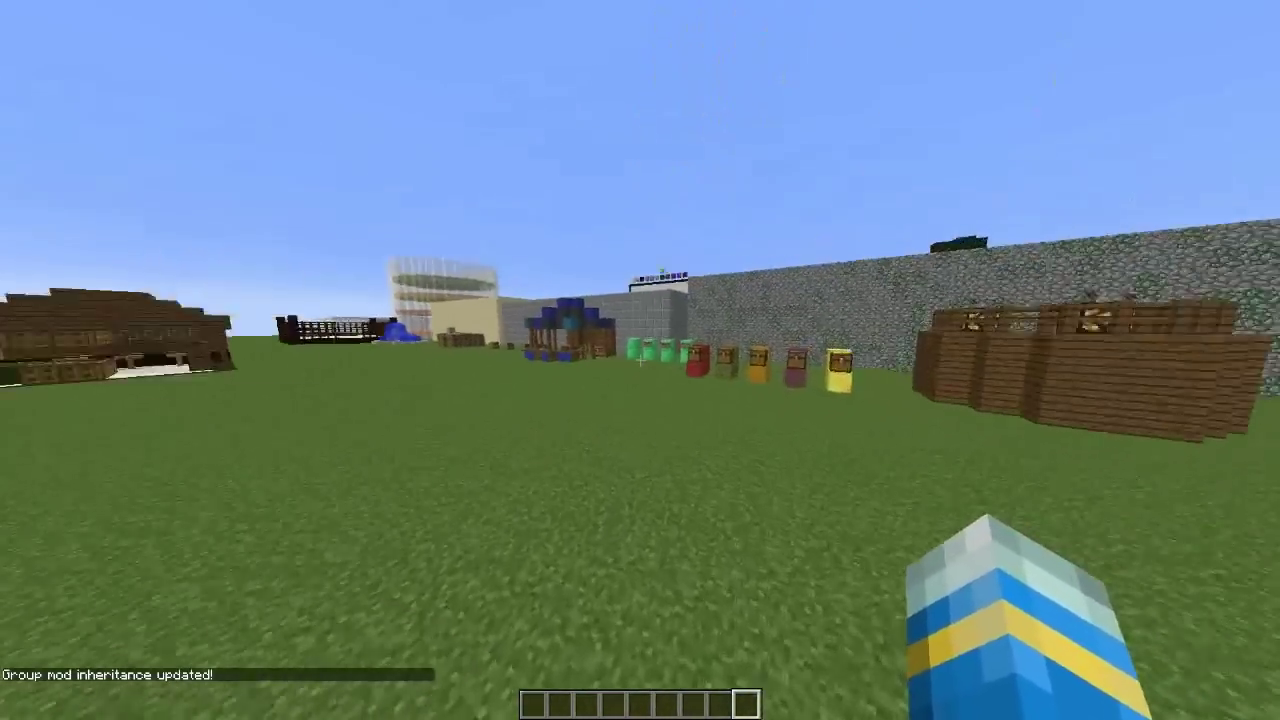
- Assign the player to the mod group with /pex user group set, and send the chat message test
{"action": "type", "text": "t"}
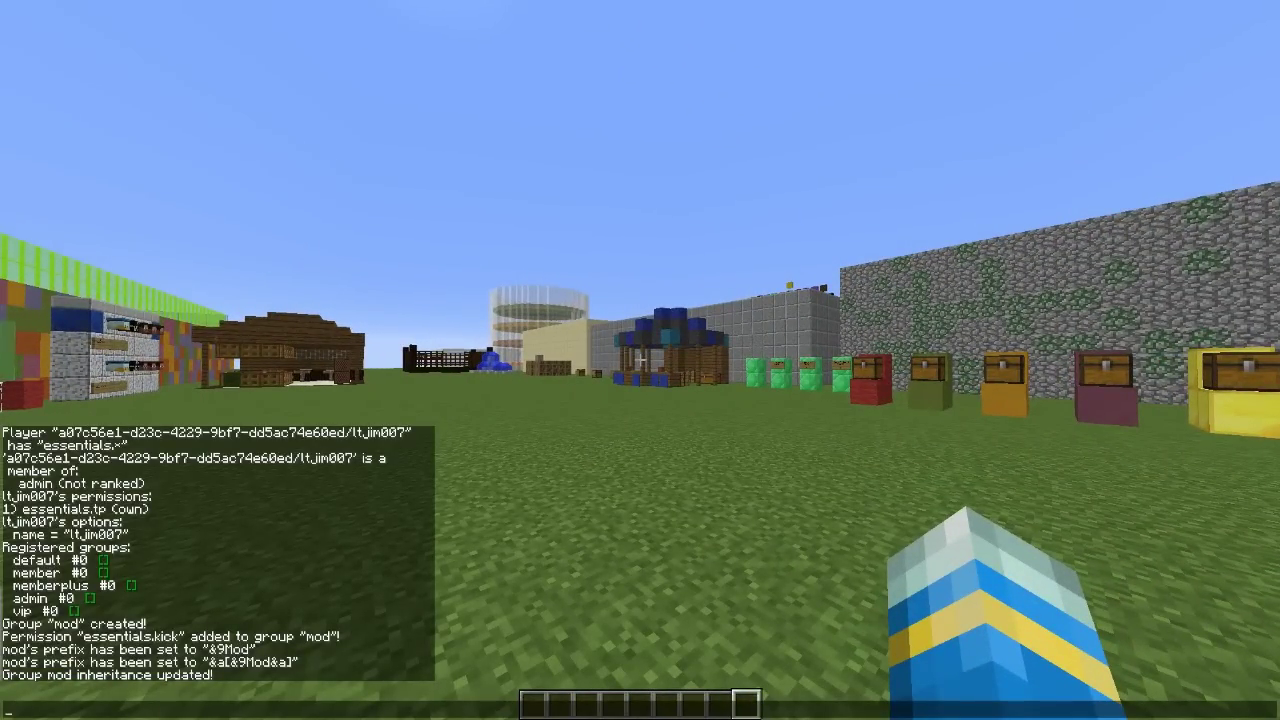
{"action": "type", "text": "/pex"}
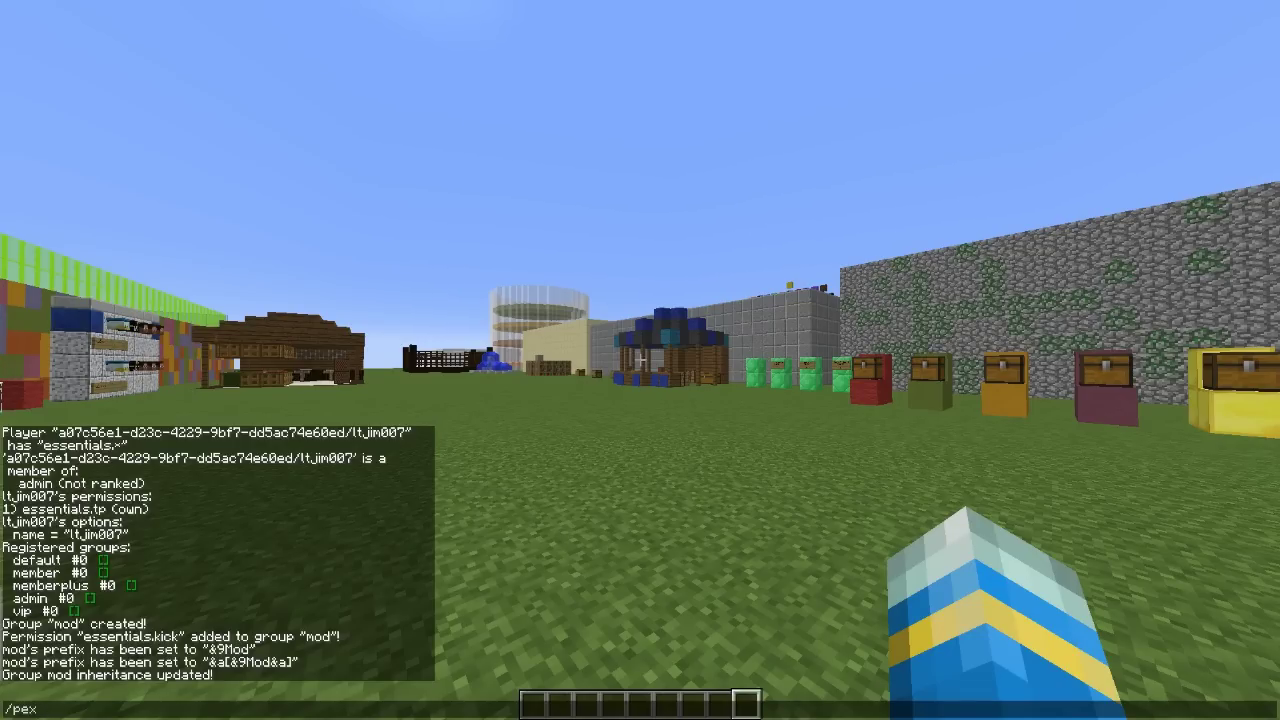
{"action": "type", "text": "user l"}
{"action": "key", "text": "Tab"}
{"action": "type", "text": "group set mod"}
{"action": "key", "text": "Return"}
{"action": "type", "text": "ttest"}
{"action": "key", "text": "Return"}
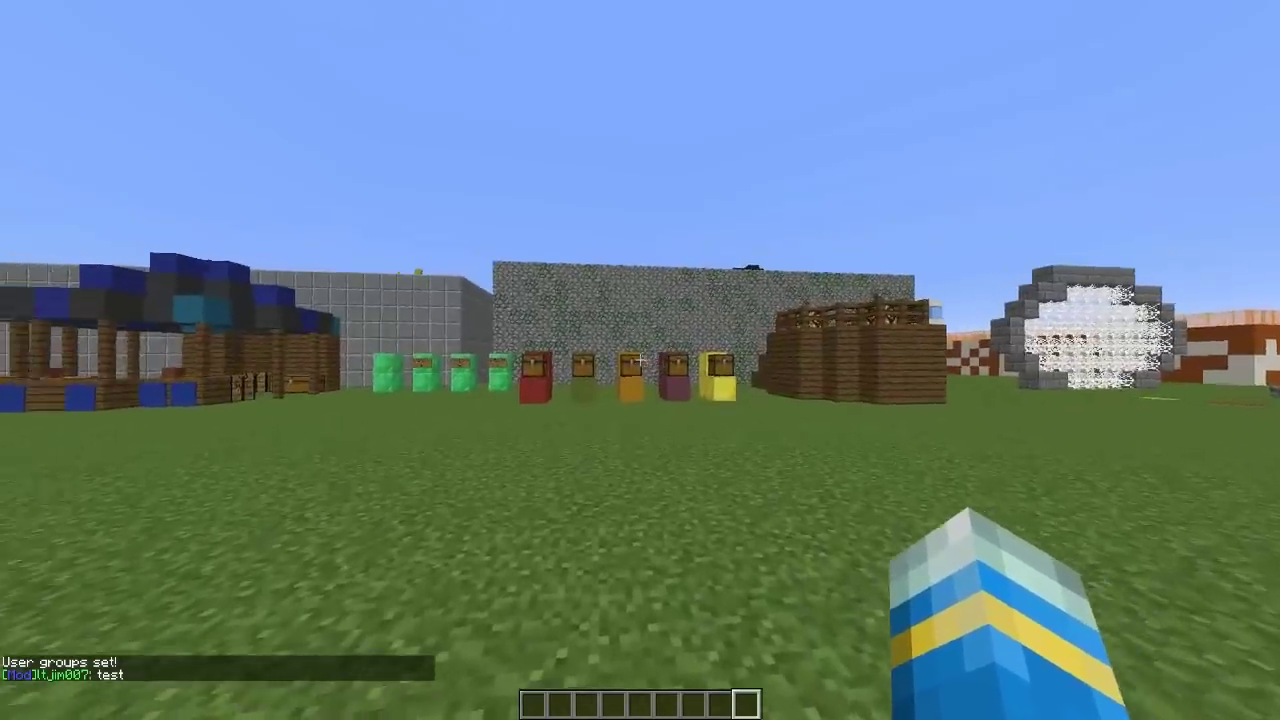
- Try to set the mod group's prefix to &a[&9Mod&a] &7 with a space before the colour code, and send the chat message test
{"action": "key", "text": "w"}
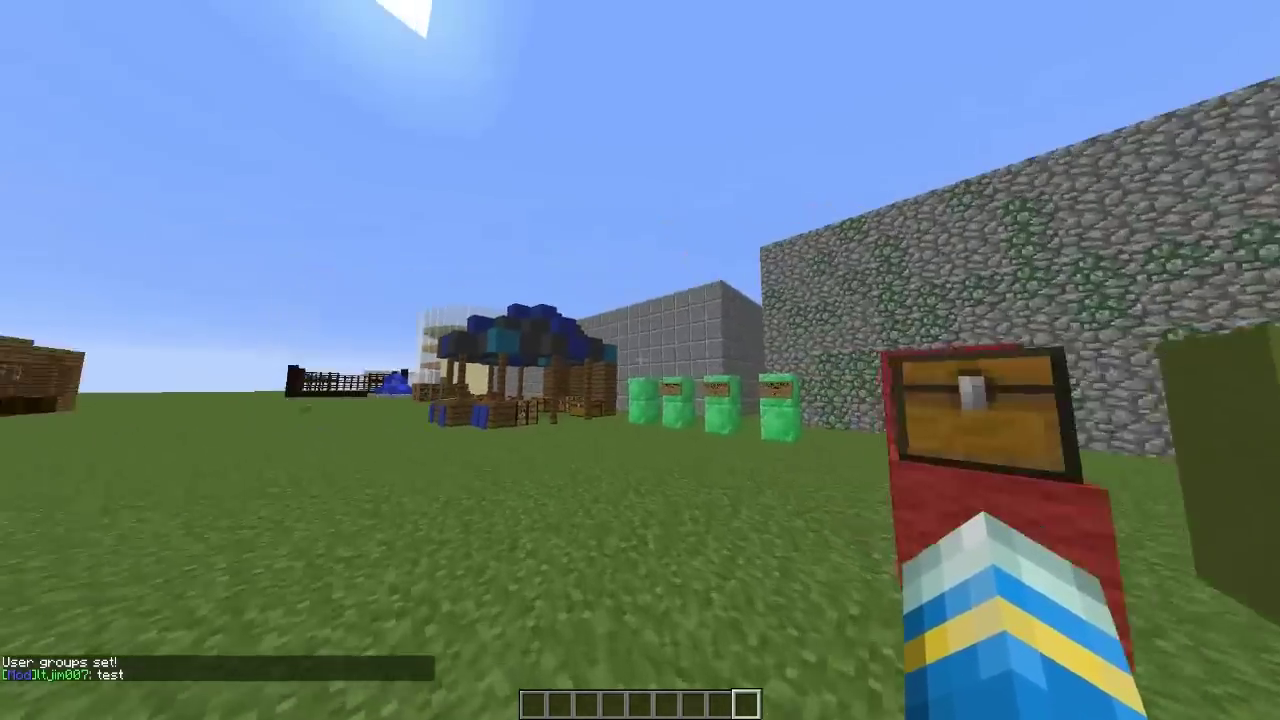
{"action": "key", "text": "w"}
{"action": "key", "text": "t"}
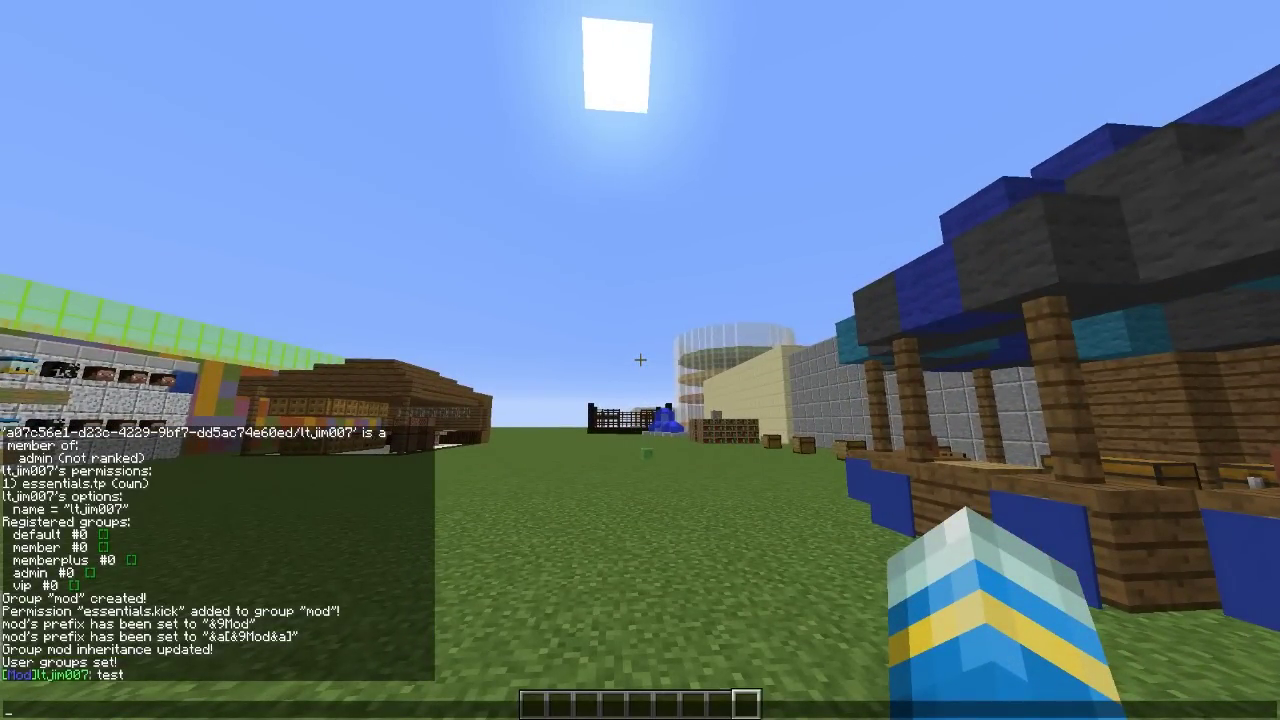
{"action": "key", "text": "Up"}
{"action": "key", "text": "Up"}
{"action": "key", "text": "Up"}
{"action": "key", "text": "Up"}
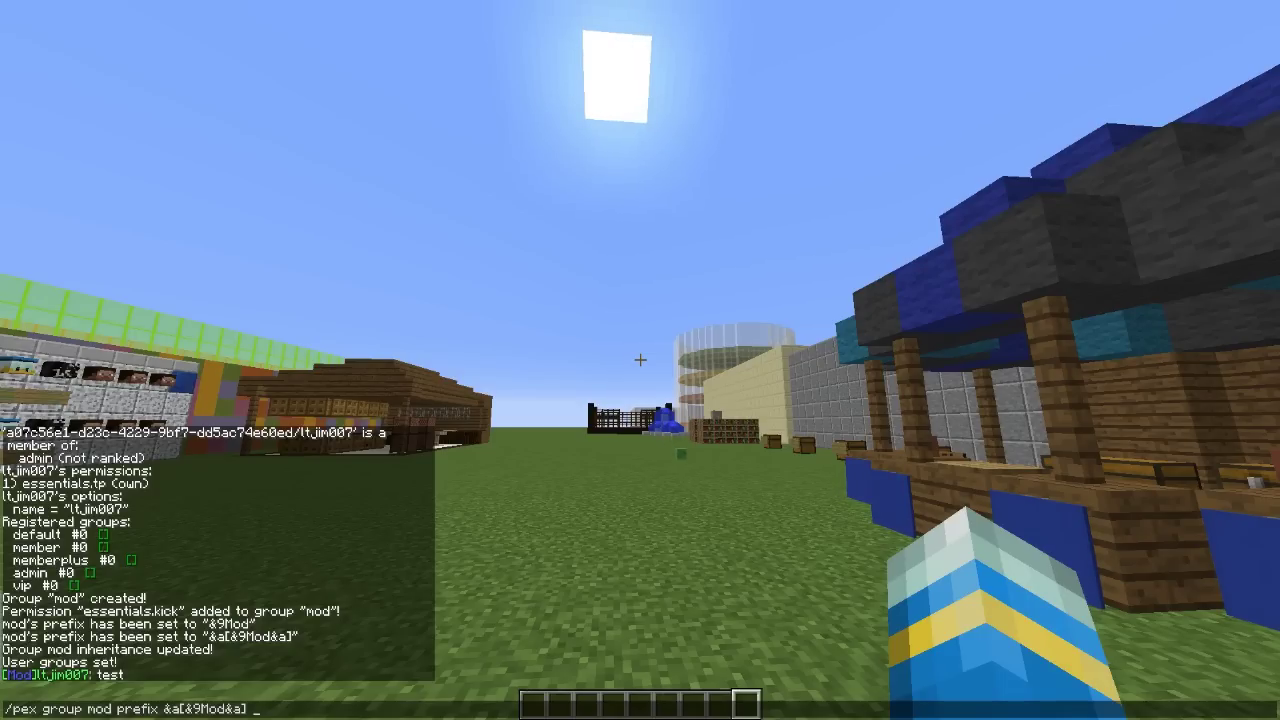
{"action": "type", "text": "&7"}
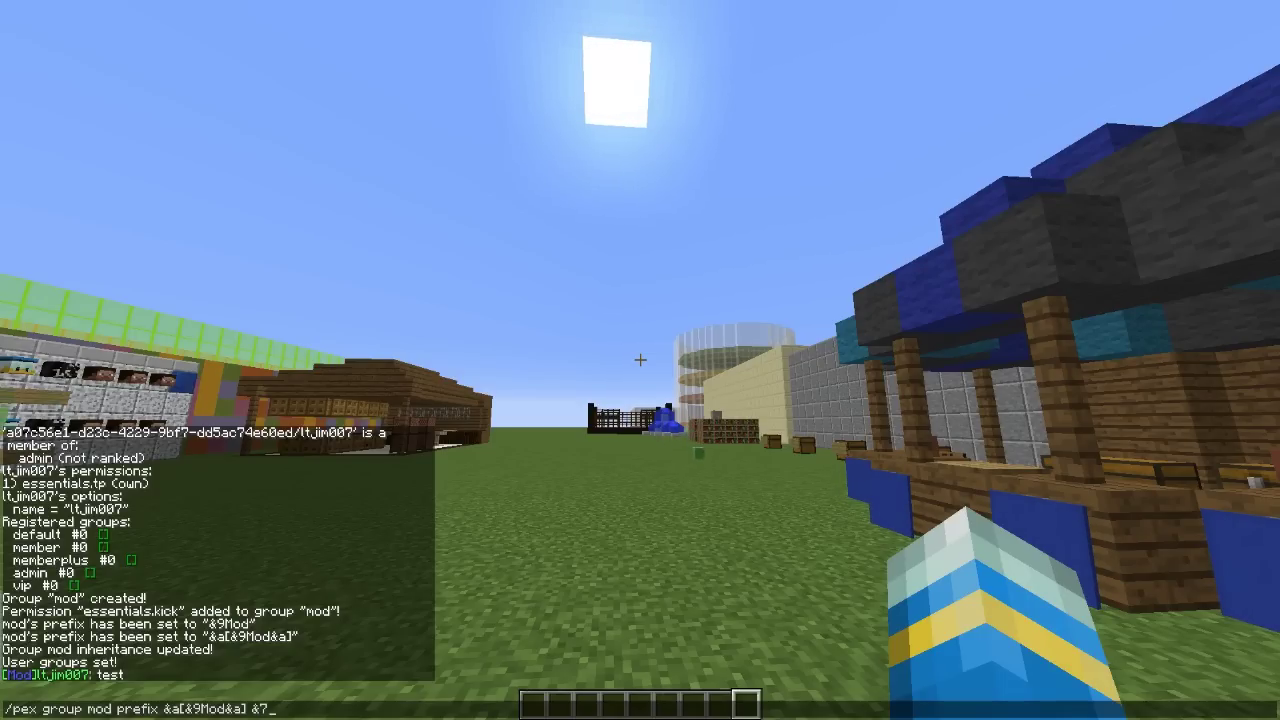
{"action": "key", "text": "Return"}
{"action": "key", "text": "t"}
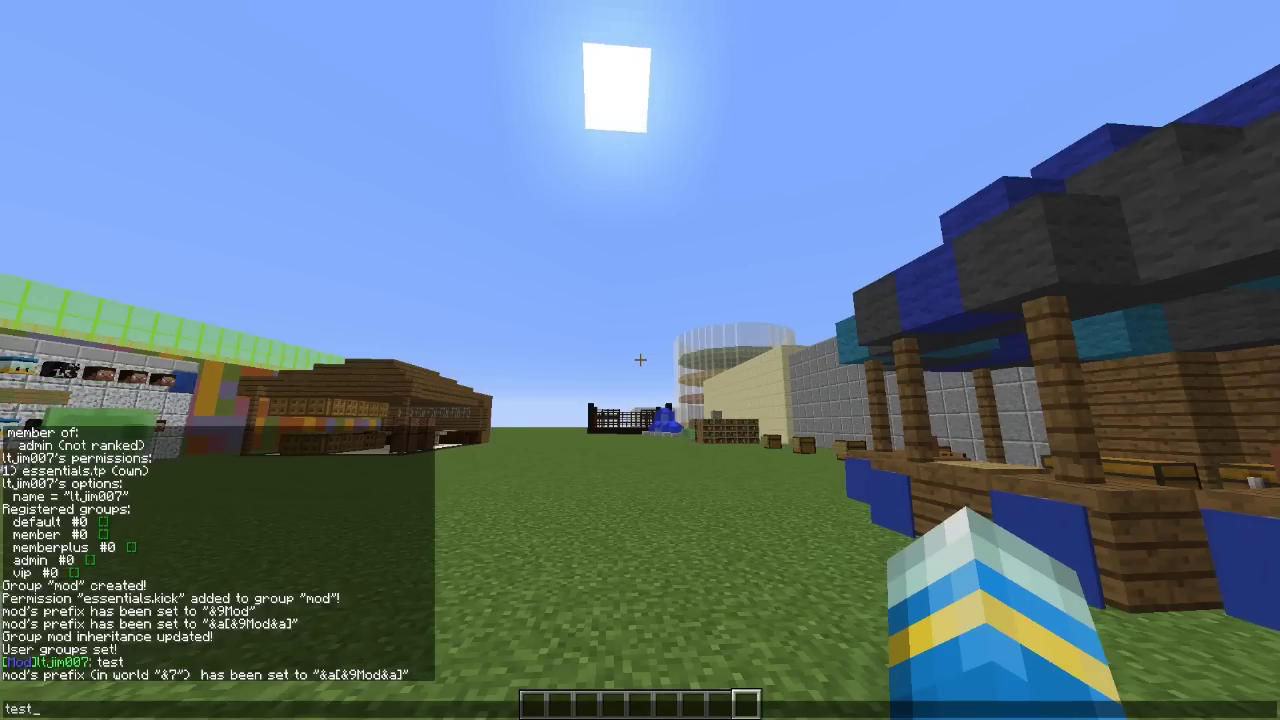
{"action": "key", "text": "Return"}
- Set the mod group's prefix to &a[&9Mod&a]#&7 and send the chat message test#
{"action": "key", "text": "w"}
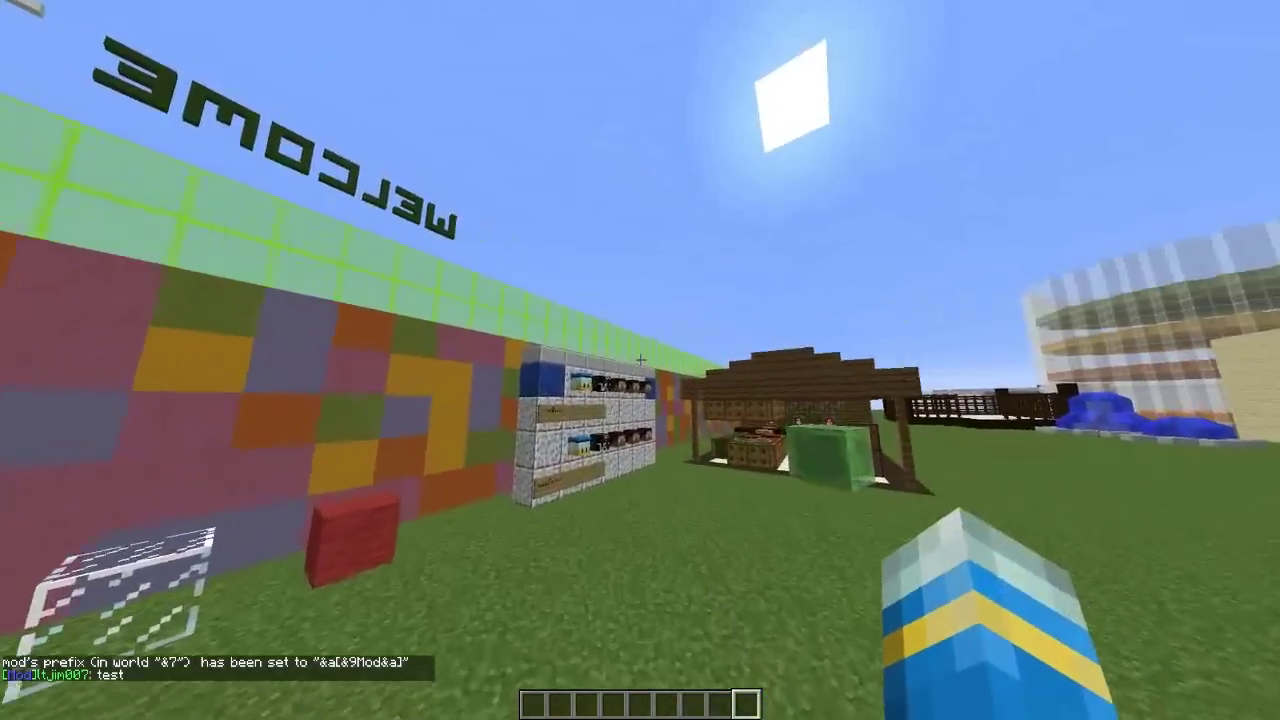
{"action": "key", "text": "t"}
{"action": "key", "text": "Up"}
{"action": "key", "text": "Up"}
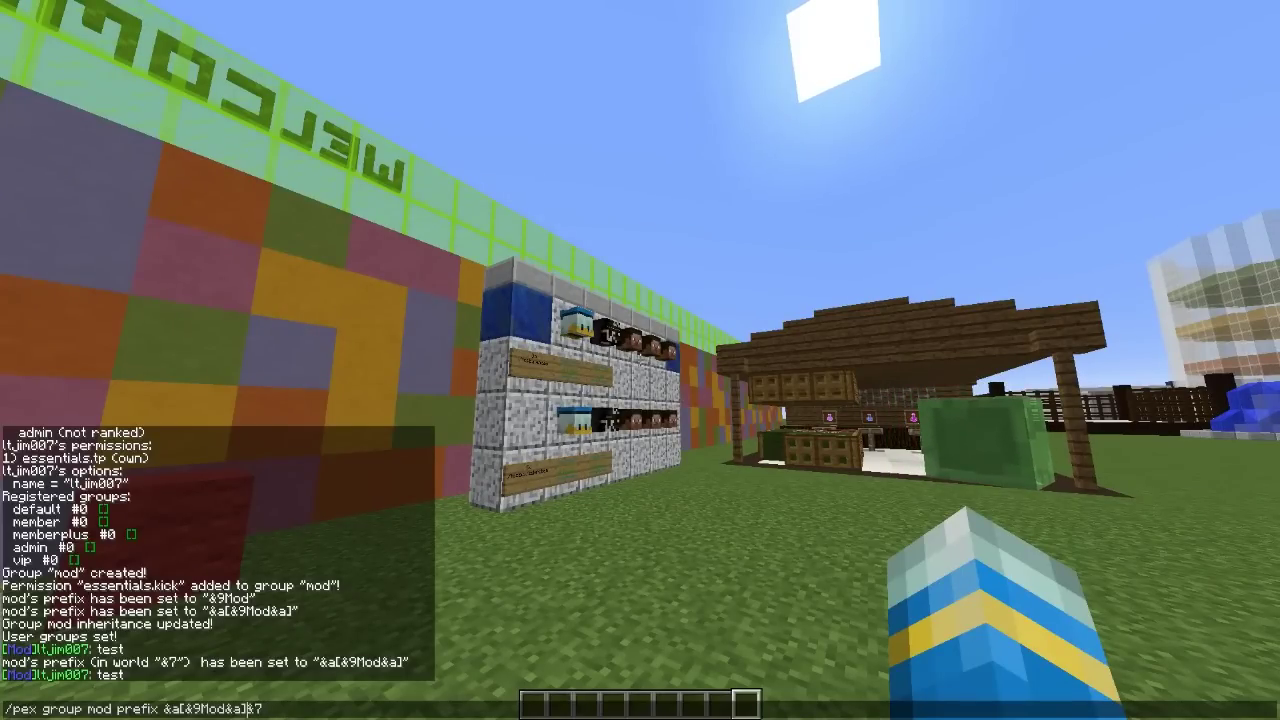
{"action": "key", "text": "Return"}
{"action": "key", "text": "t"}
{"action": "key", "text": "Up"}
{"action": "key", "text": "Up"}
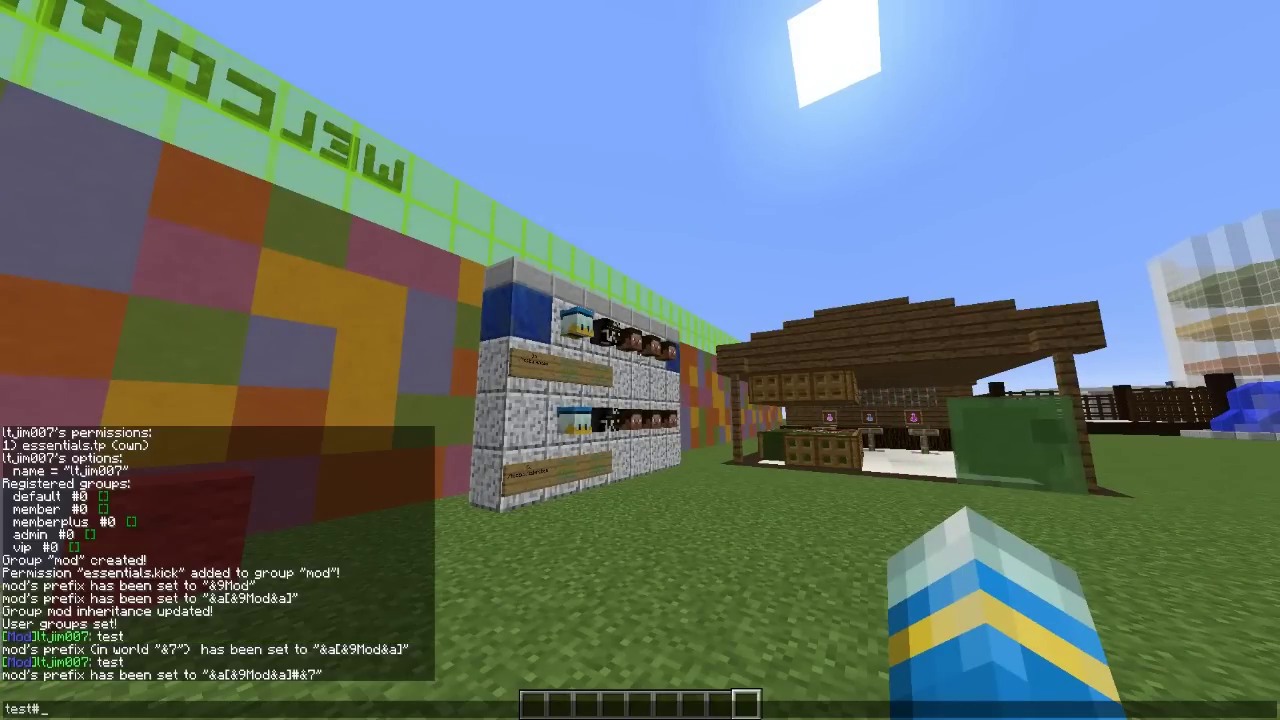
{"action": "key", "text": "Return"}
- Remove the # from the mod group's prefix to make it &a[&9Mod&a]&7, and resend the chat message test#
{"action": "key", "text": "t"}
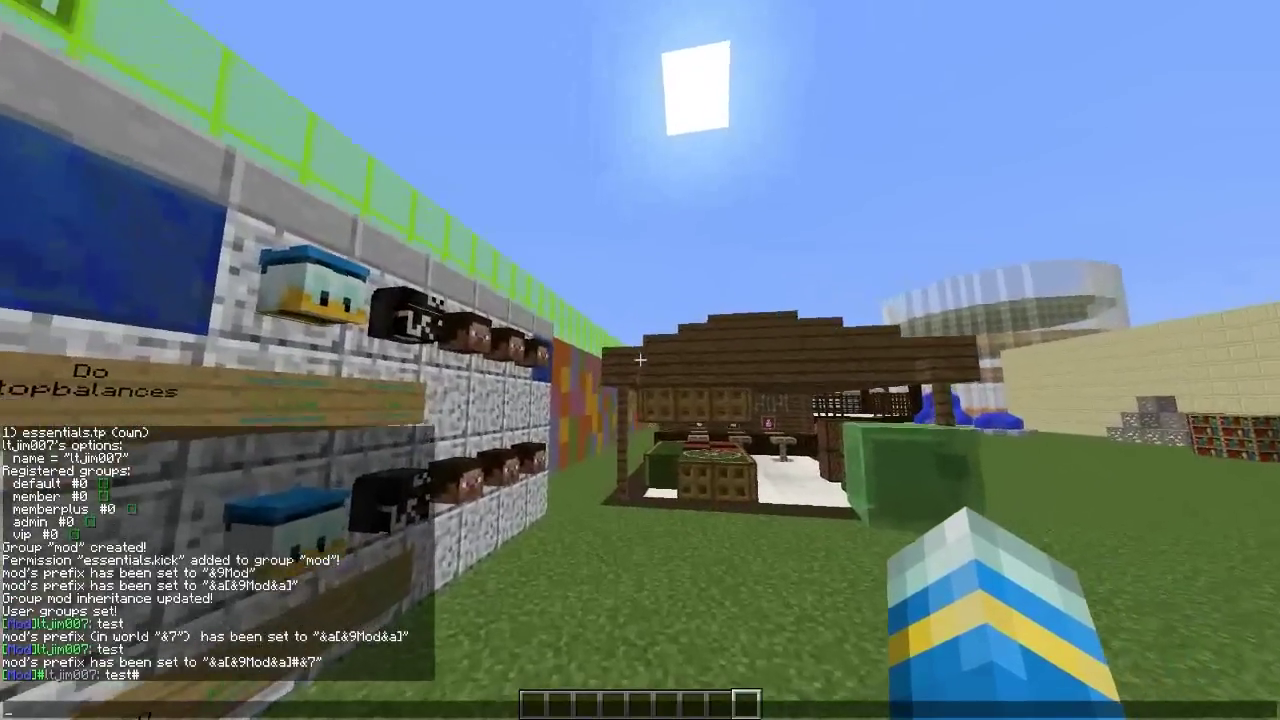
{"action": "key", "text": "Up"}
{"action": "key", "text": "Up"}
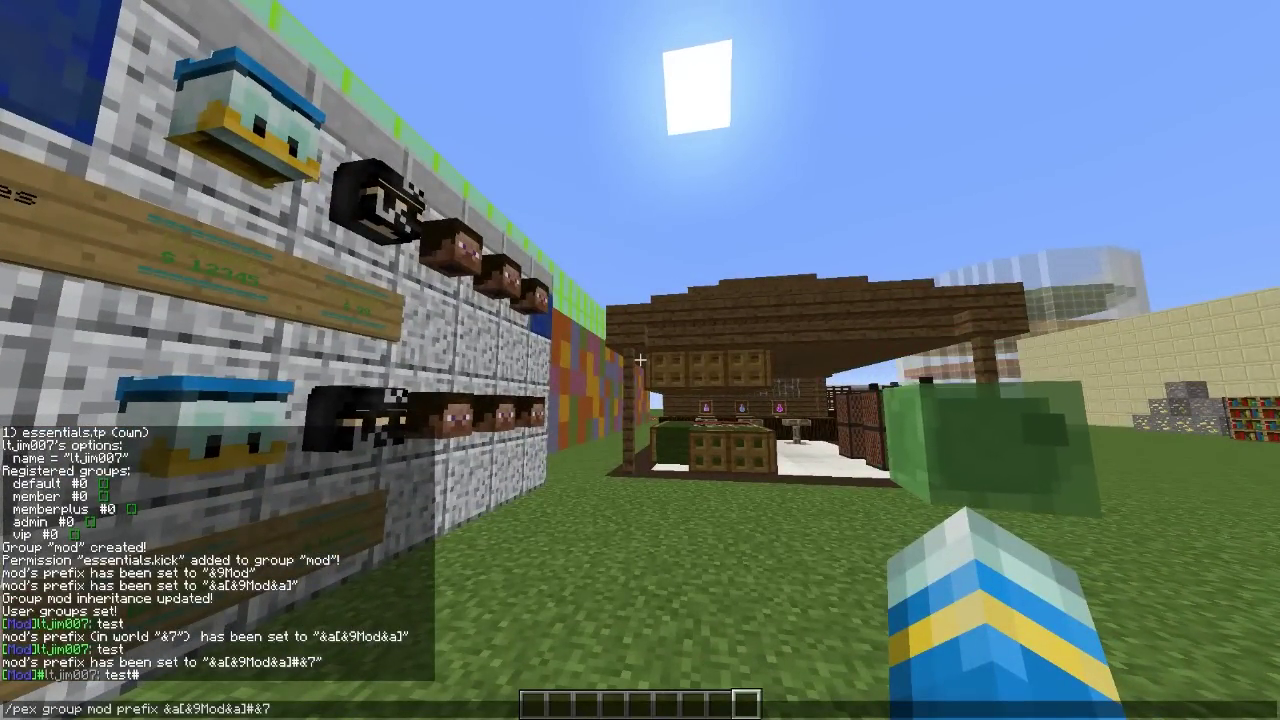
{"action": "key", "text": "Up"}
{"action": "key", "text": "Left"}
{"action": "key", "text": "Left"}
{"action": "key", "text": "BackSpace"}
{"action": "key", "text": "Return"}
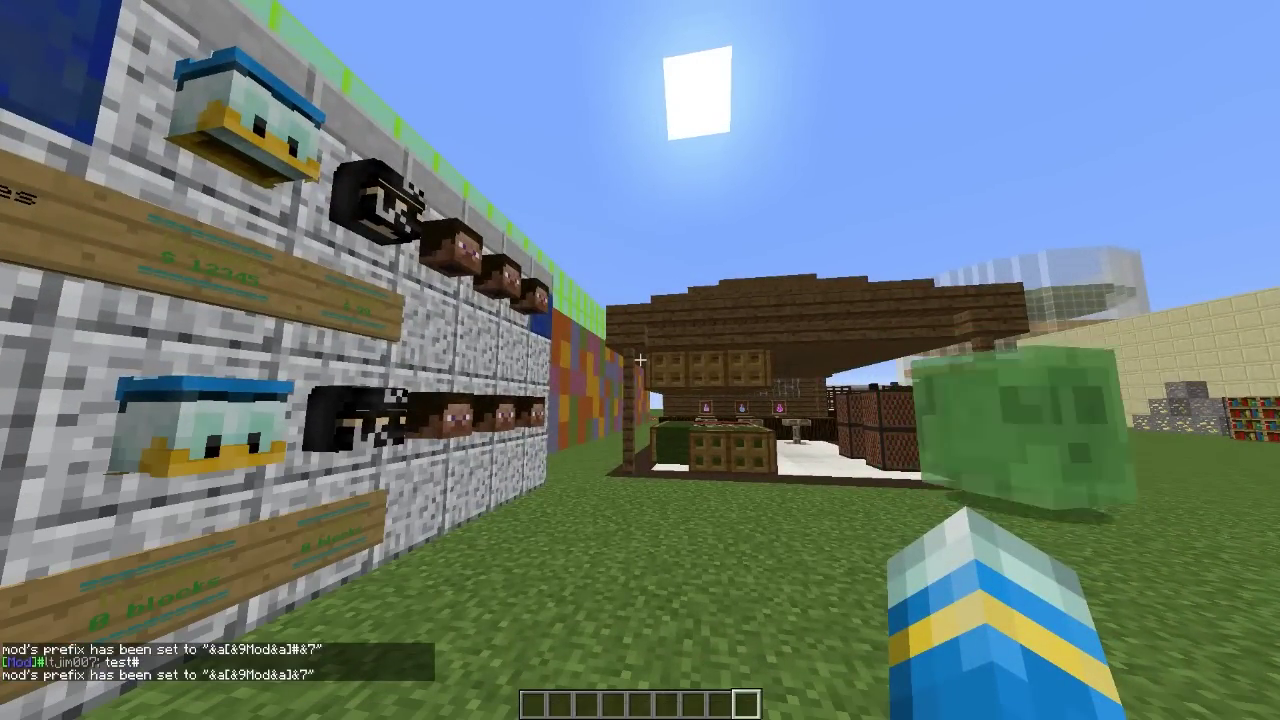
{"action": "key", "text": "Up"}
{"action": "key", "text": "Up"}
{"action": "key", "text": "Return"}
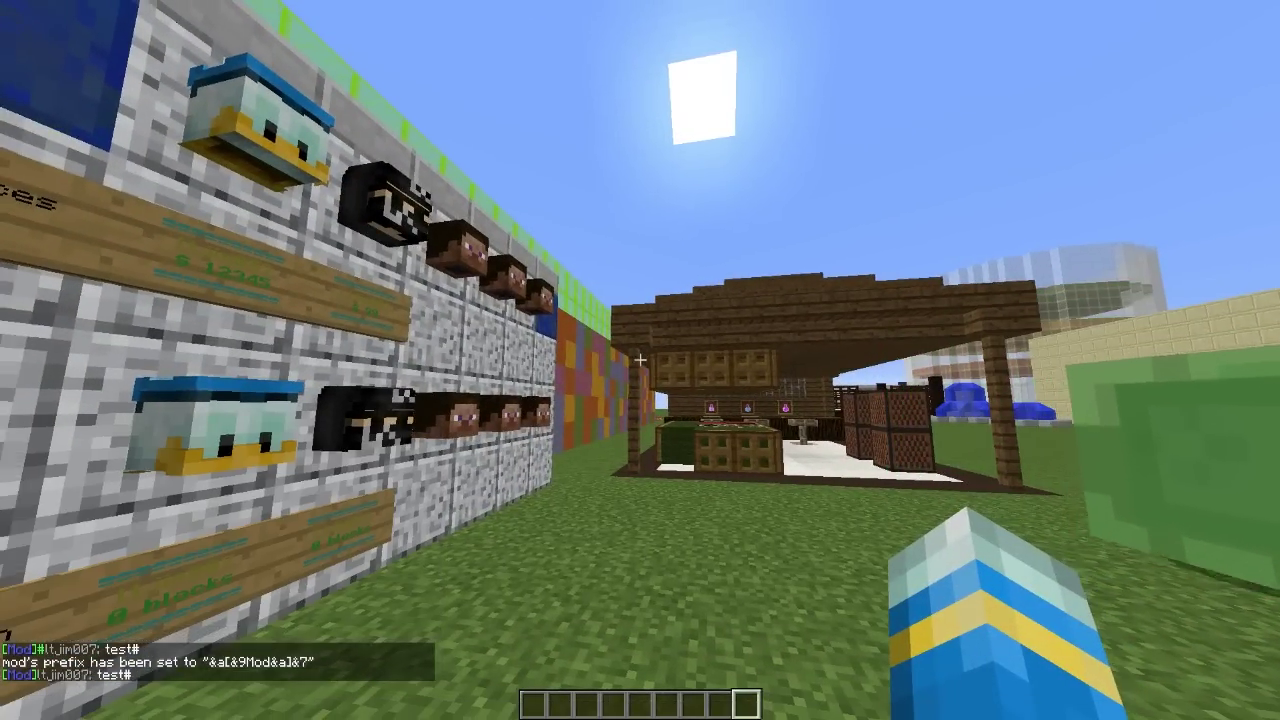
{"action": "key", "text": "t"}
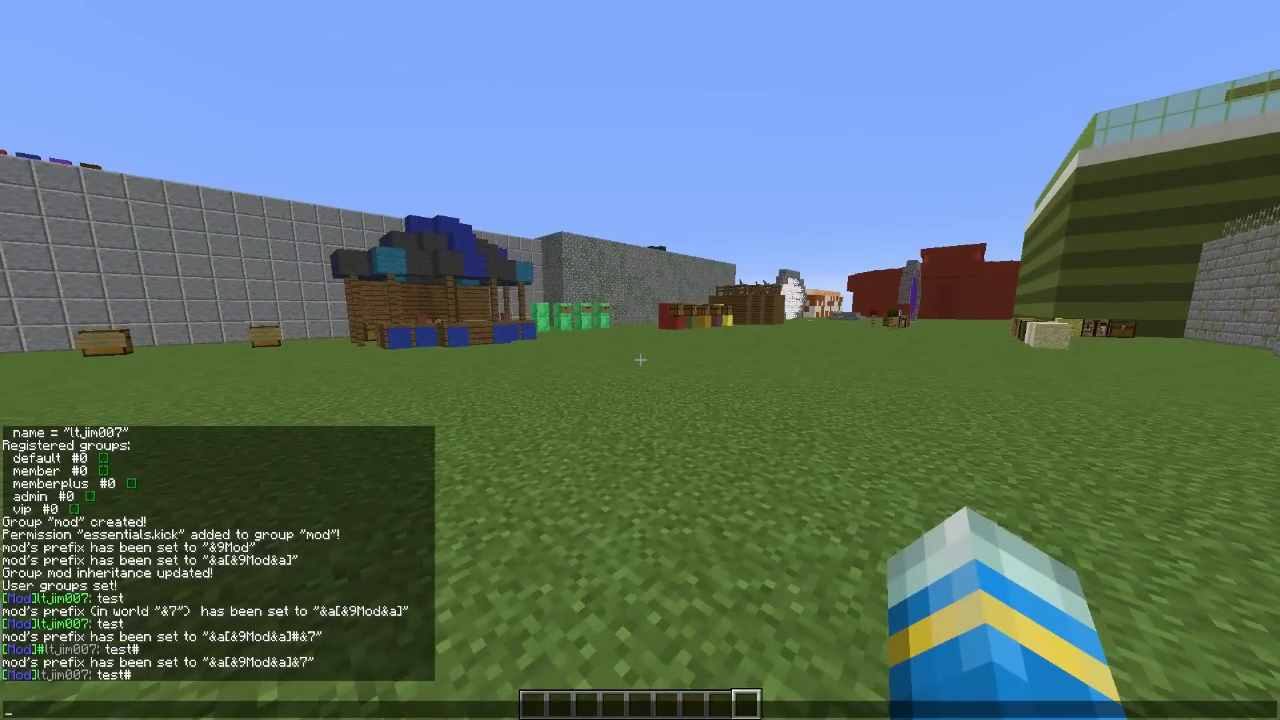
{"action": "key", "text": "Escape"}
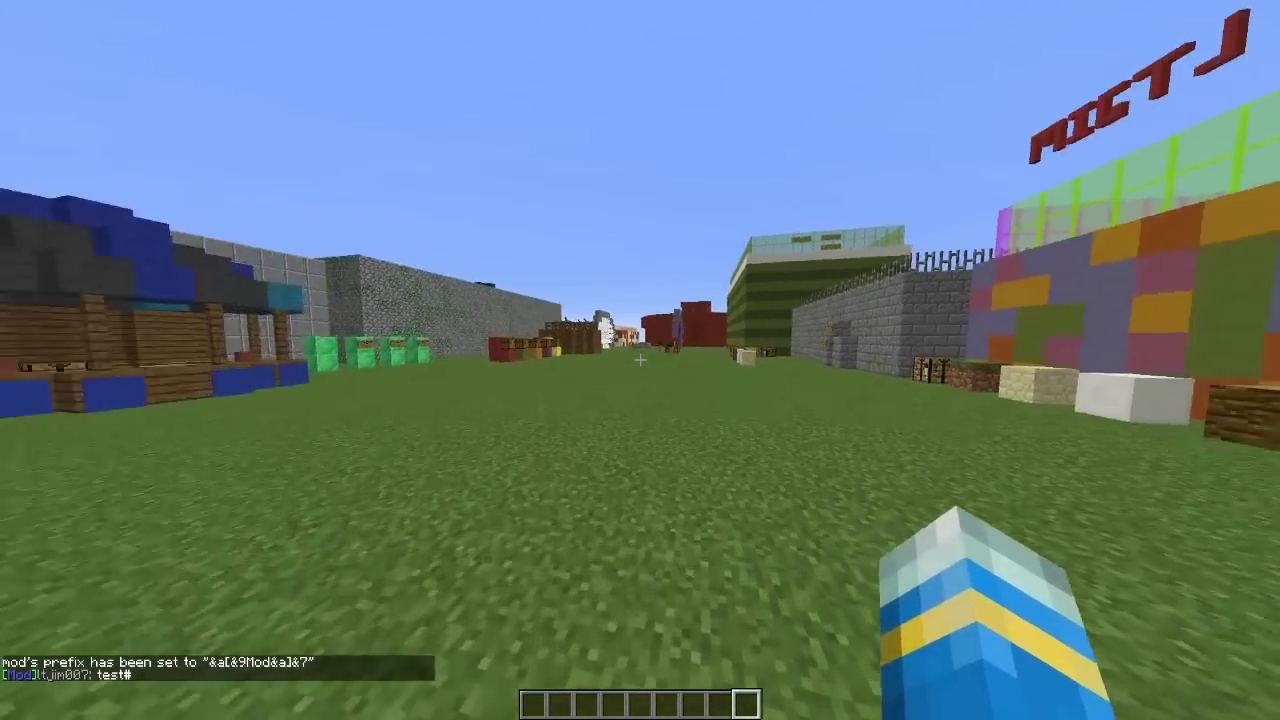
- Set the member group's rank to 10 with /pex group member rank 10
{"action": "key", "text": "w"}
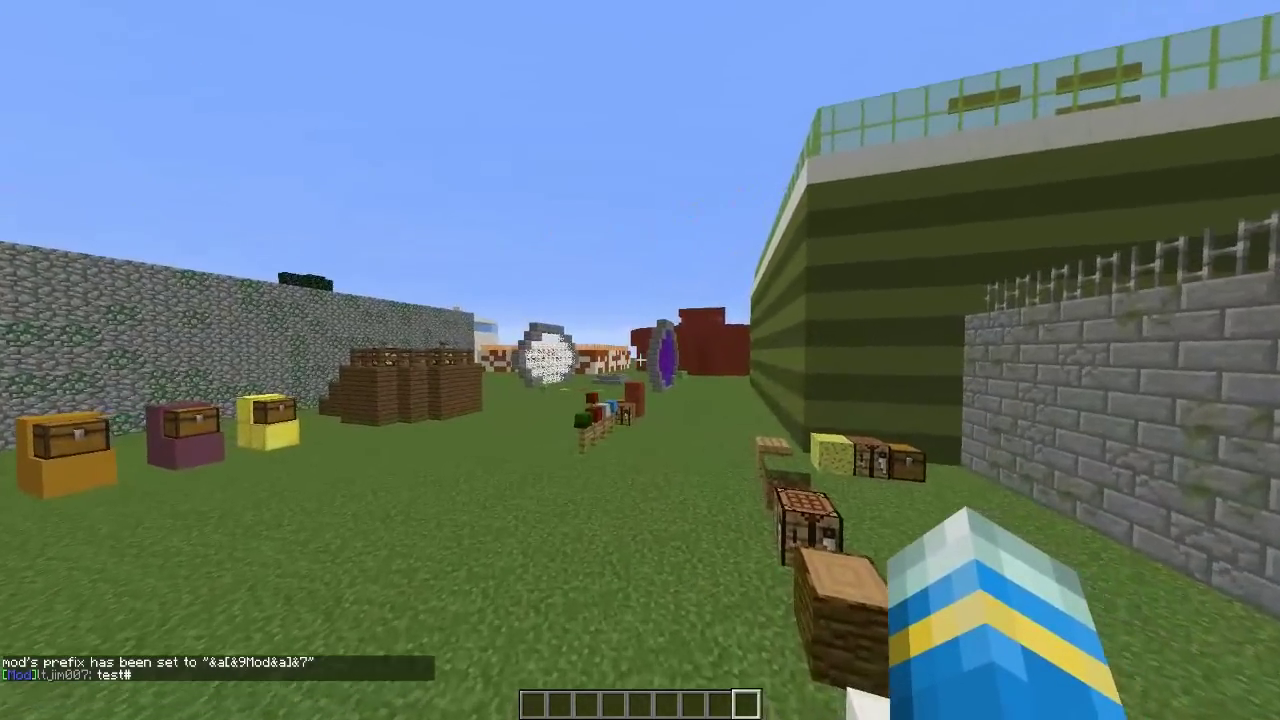
{"action": "key", "text": "slash"}
{"action": "type", "text": "pes group member rank 10"}
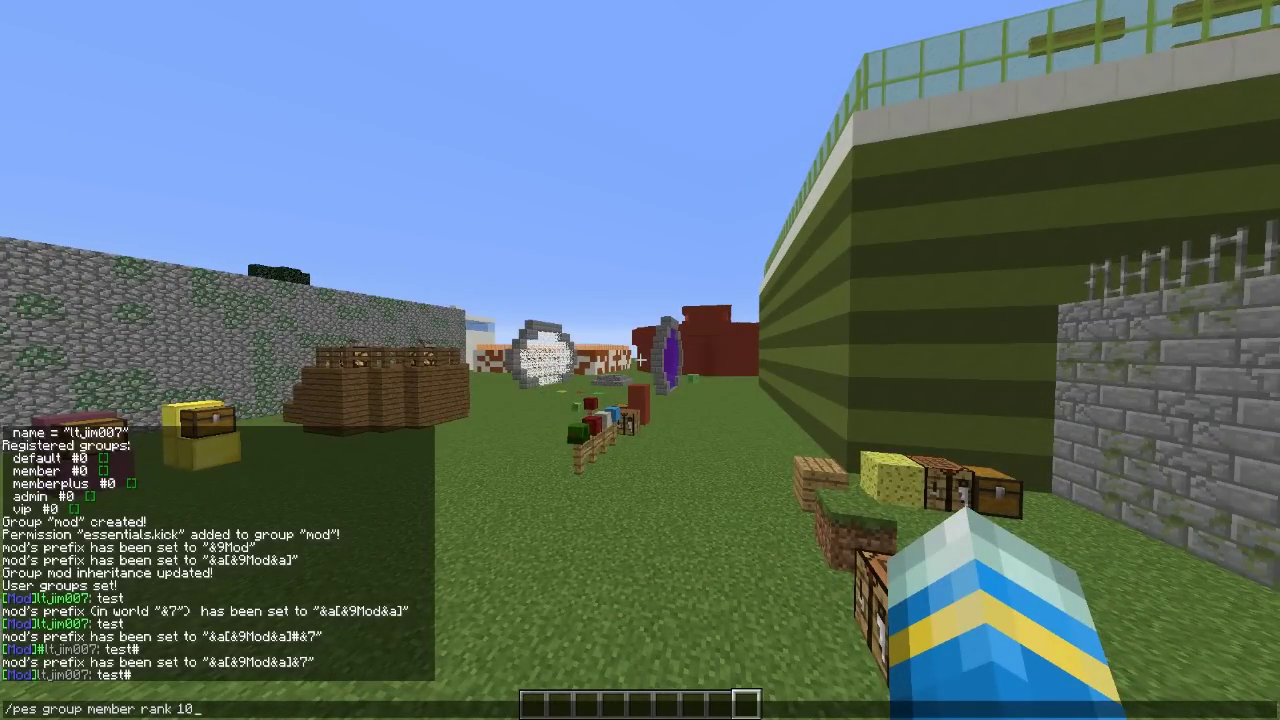
{"action": "key", "text": "Return"}
{"action": "key", "text": "t"}
{"action": "key", "text": "Up"}
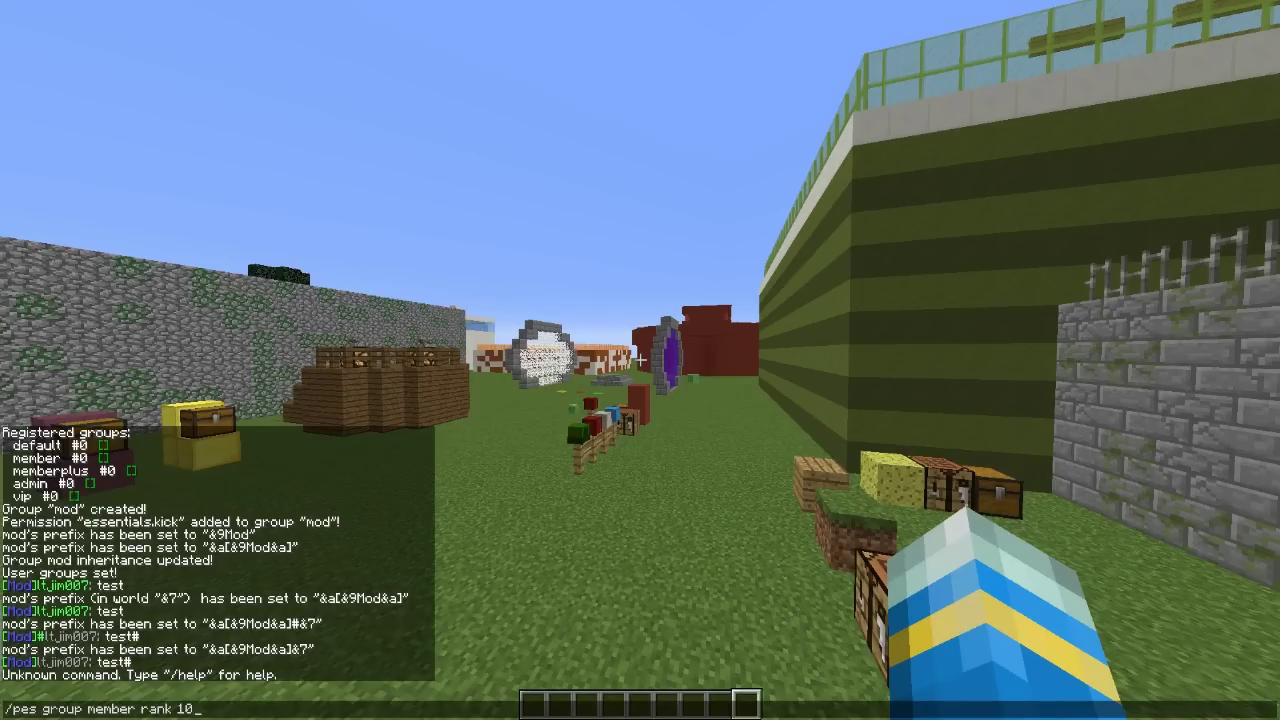
{"action": "key", "text": "BackSpace"}
{"action": "type", "text": "x"}
{"action": "key", "text": "Return"}
- Set the memberplus group's rank to 20 with /pex group memberplus rank 20
{"action": "key", "text": "t"}
{"action": "key", "text": "Up"}
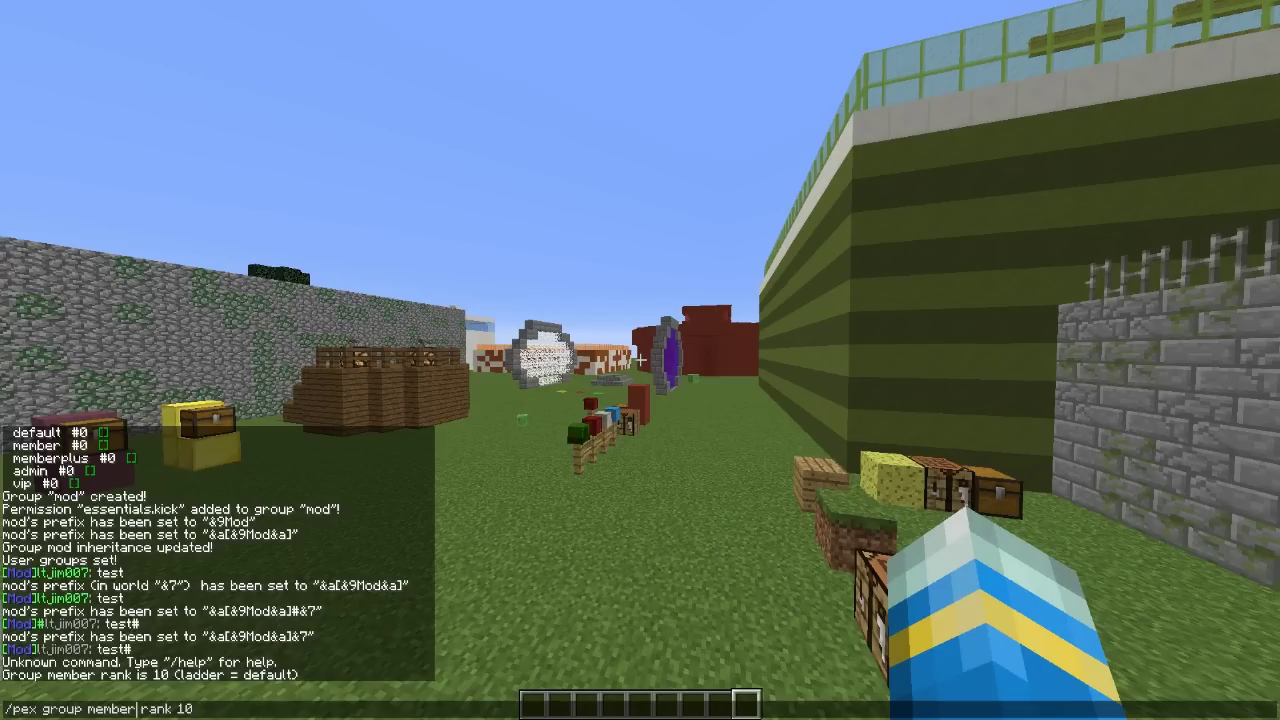
{"action": "type", "text": "plus"}
{"action": "key", "text": "Return"}
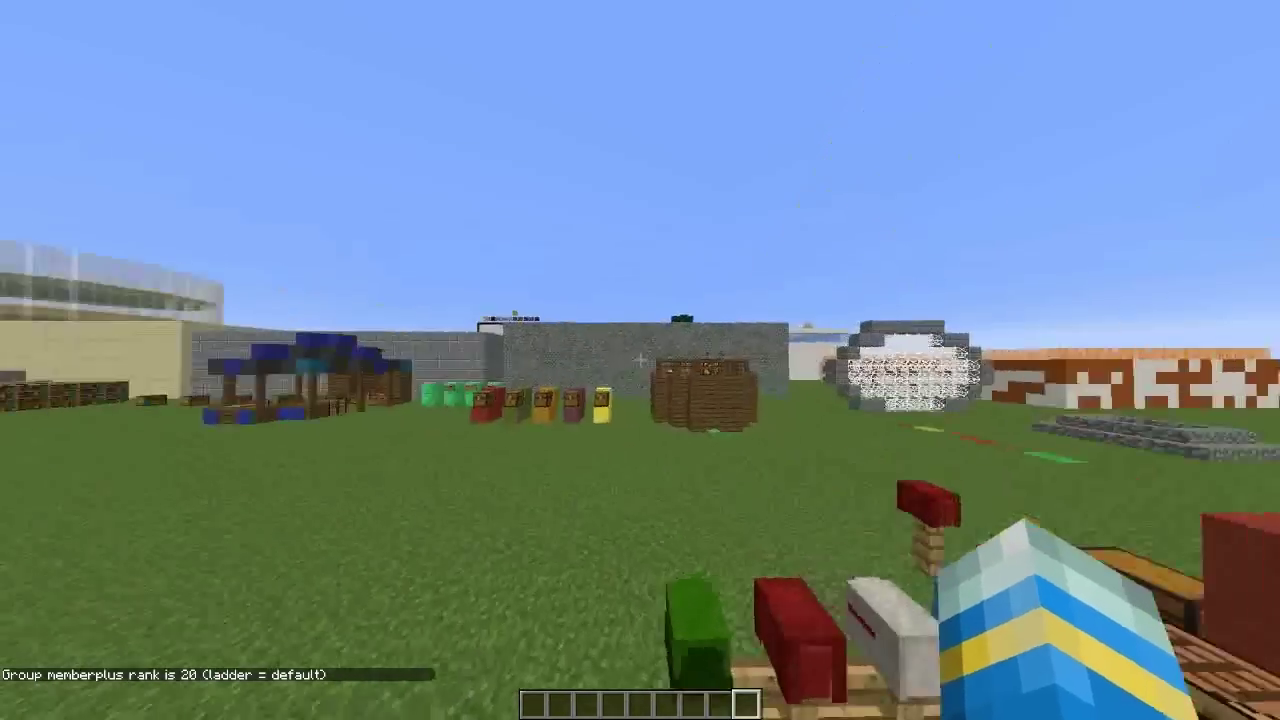
- Set the memberplus group's weight to 2 with /pex group memberplus set weight 2
{"action": "key", "text": "t"}
{"action": "key", "text": "Up"}
{"action": "key", "text": "BackSpace"}
{"action": "key", "text": "BackSpace"}
{"action": "key", "text": "BackSpace"}
{"action": "key", "text": "BackSpace"}
{"action": "key", "text": "BackSpace"}
{"action": "key", "text": "BackSpace"}
{"action": "key", "text": "BackSpace"}
{"action": "type", "text": "set"}
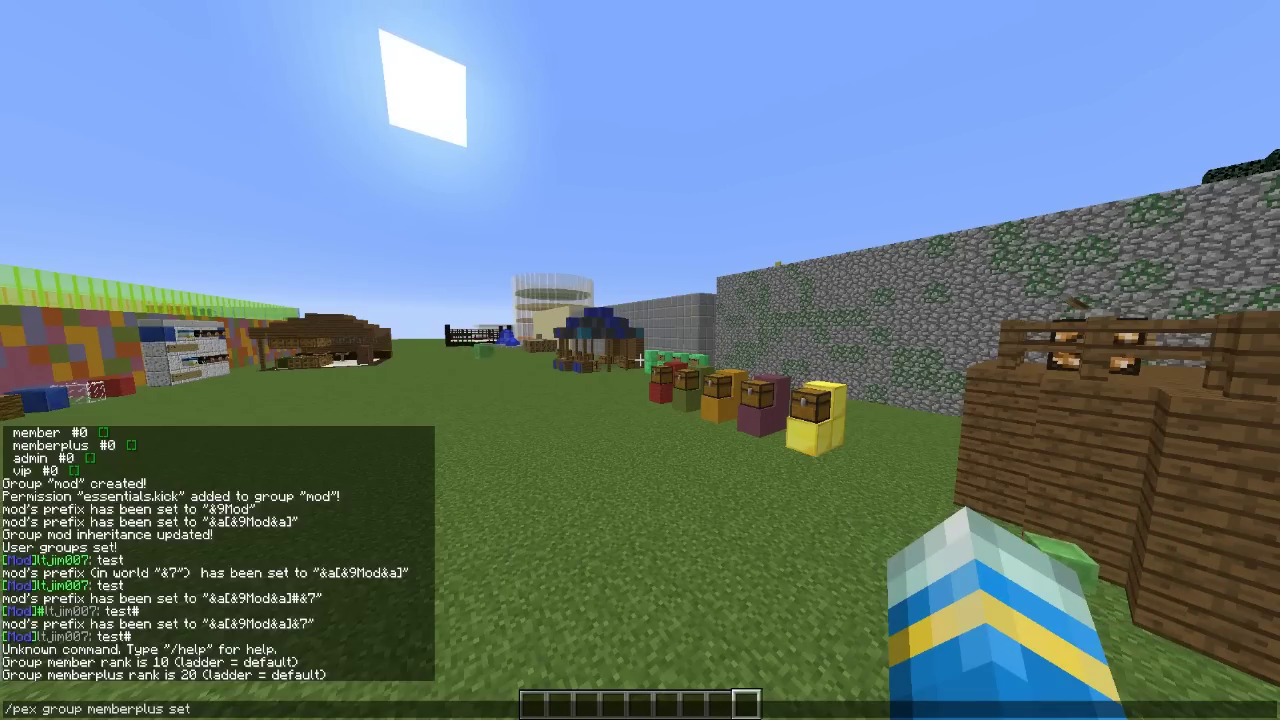
{"action": "key", "text": "Return"}
{"action": "key", "text": "t"}
{"action": "key", "text": "Up"}
{"action": "type", "text": "2"}
{"action": "key", "text": "Left"}
{"action": "key", "text": "Left"}
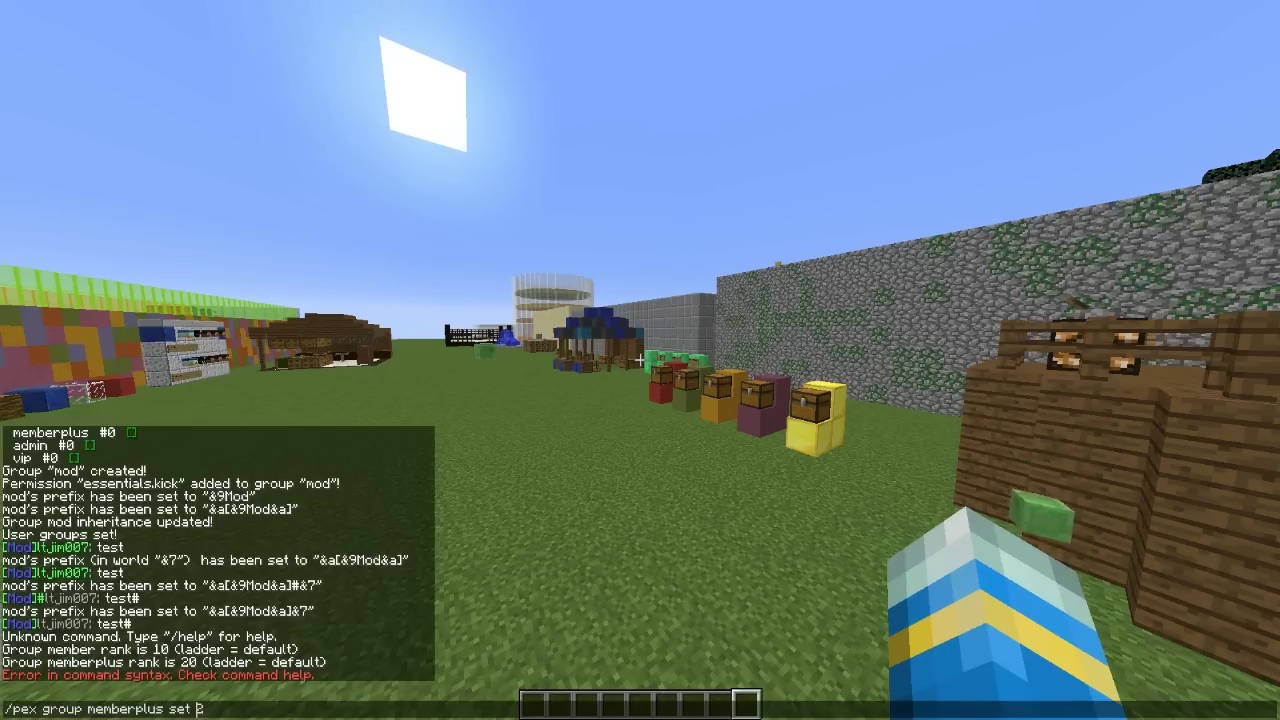
{"action": "type", "text": "weight"}
{"action": "key", "text": "Return"}
- Set the member group's weight to 1 by adapting the previous weight command to /pex group member set weight 1
{"action": "key", "text": "t"}
{"action": "key", "text": "Up"}
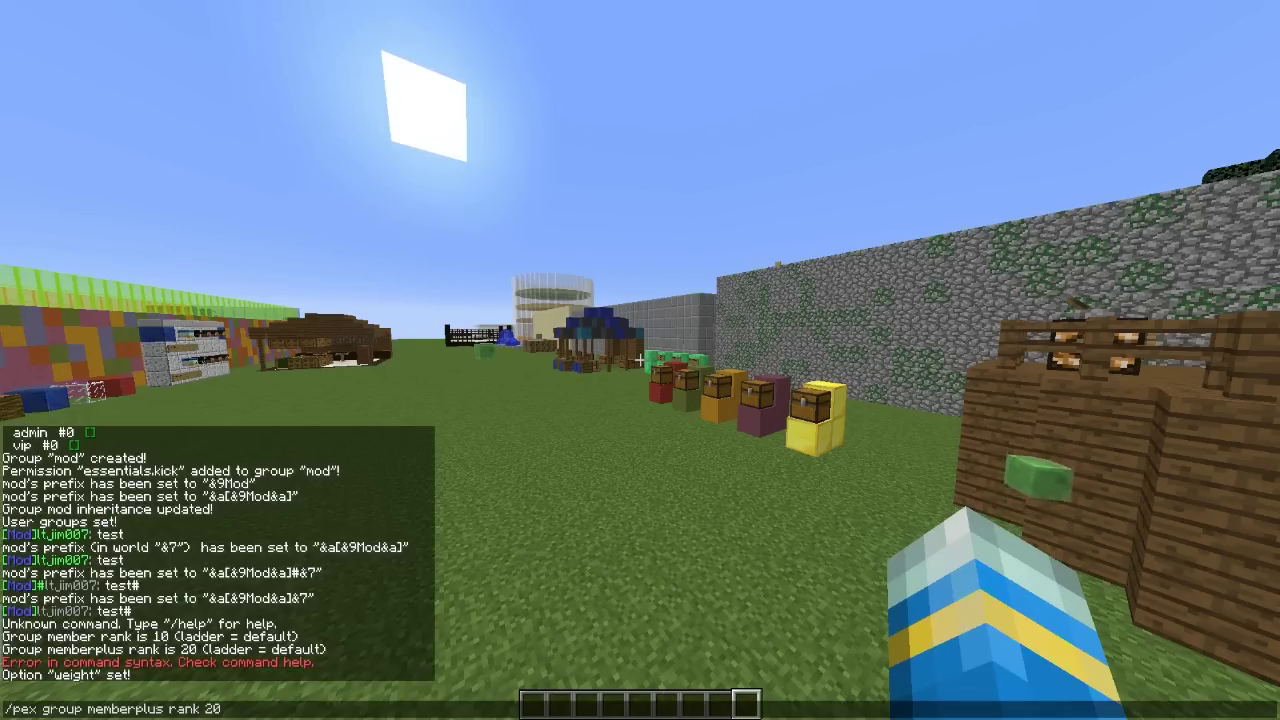
{"action": "key", "text": "Up"}
{"action": "key", "text": "Down"}
{"action": "key", "text": "Down"}
{"action": "key", "text": "Down"}
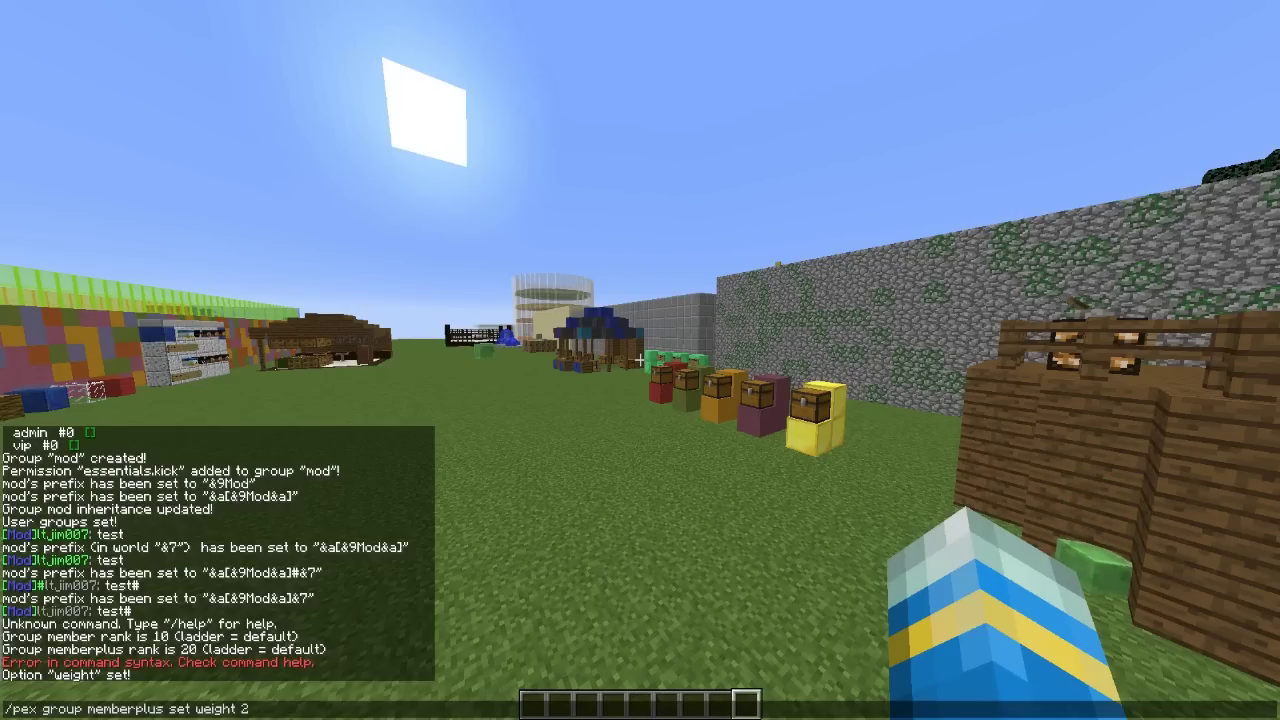
{"action": "key", "text": "Left"}
{"action": "key", "text": "Left"}
{"action": "key", "text": "Left"}
{"action": "key", "text": "Left"}
{"action": "key", "text": "Left"}
{"action": "key", "text": "Left"}
{"action": "key", "text": "Left"}
{"action": "key", "text": "Left"}
{"action": "key", "text": "Left"}
{"action": "key", "text": "Left"}
{"action": "key", "text": "Left"}
{"action": "key", "text": "Left"}
{"action": "key", "text": "BackSpace"}
{"action": "key", "text": "BackSpace"}
{"action": "key", "text": "BackSpace"}
{"action": "key", "text": "BackSpace"}
{"action": "key", "text": "BackSpace"}
{"action": "key", "text": "End"}
{"action": "key", "text": "BackSpace"}
{"action": "key", "text": "BackSpace"}
{"action": "key", "text": "Escape"}
- List the registered groups with /pex groups and review their ranks and weights in the chat
{"action": "type", "text": "w"}
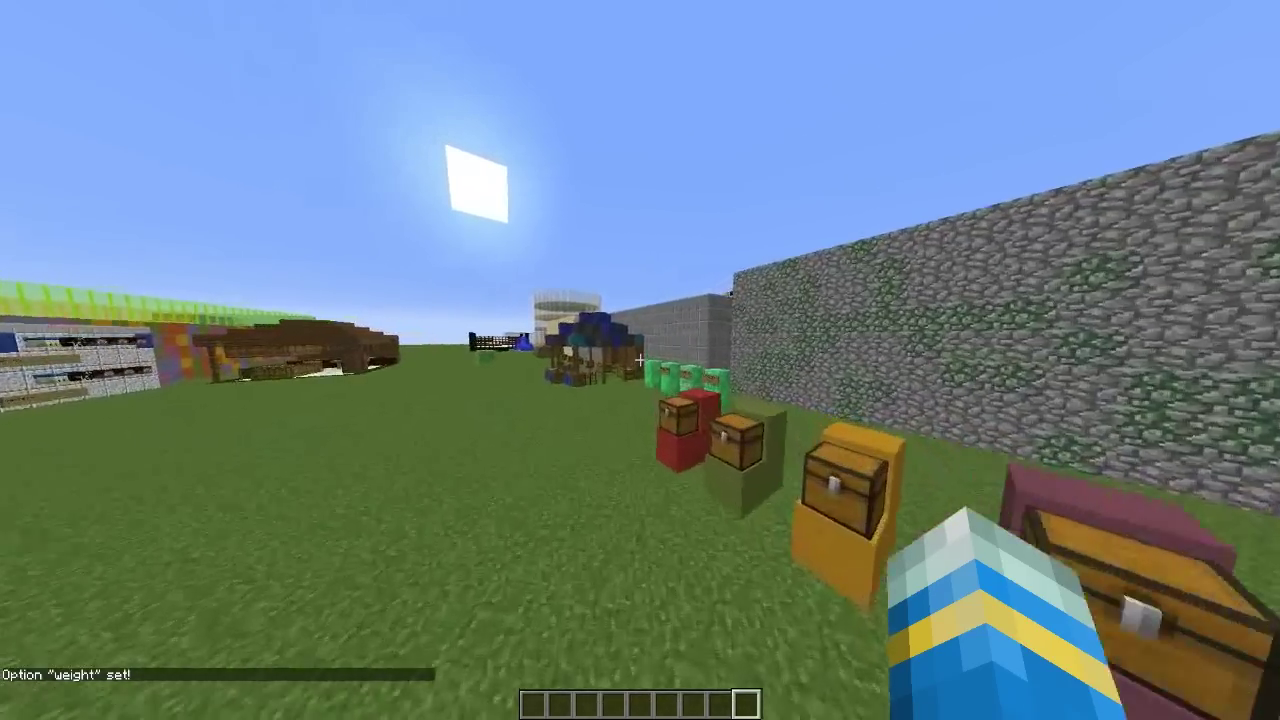
{"action": "type", "text": "w/pex"}
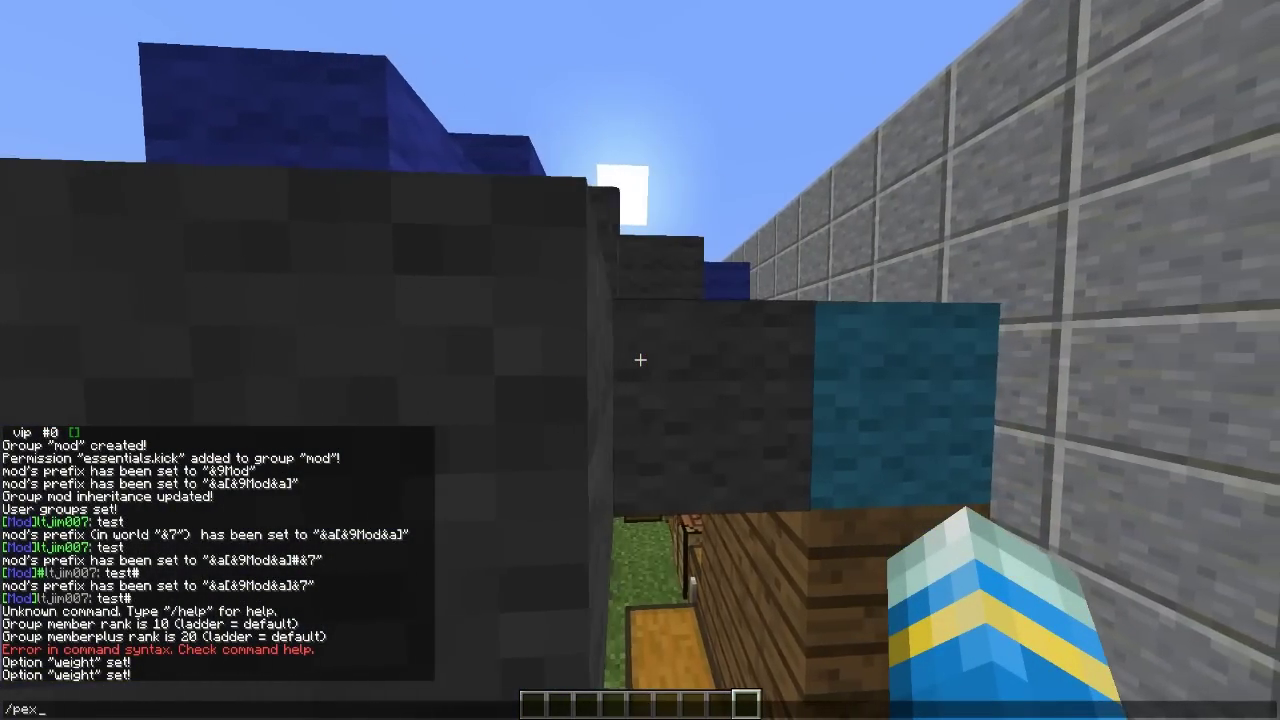
{"action": "type", "text": " groups"}
{"action": "key", "text": "Return"}
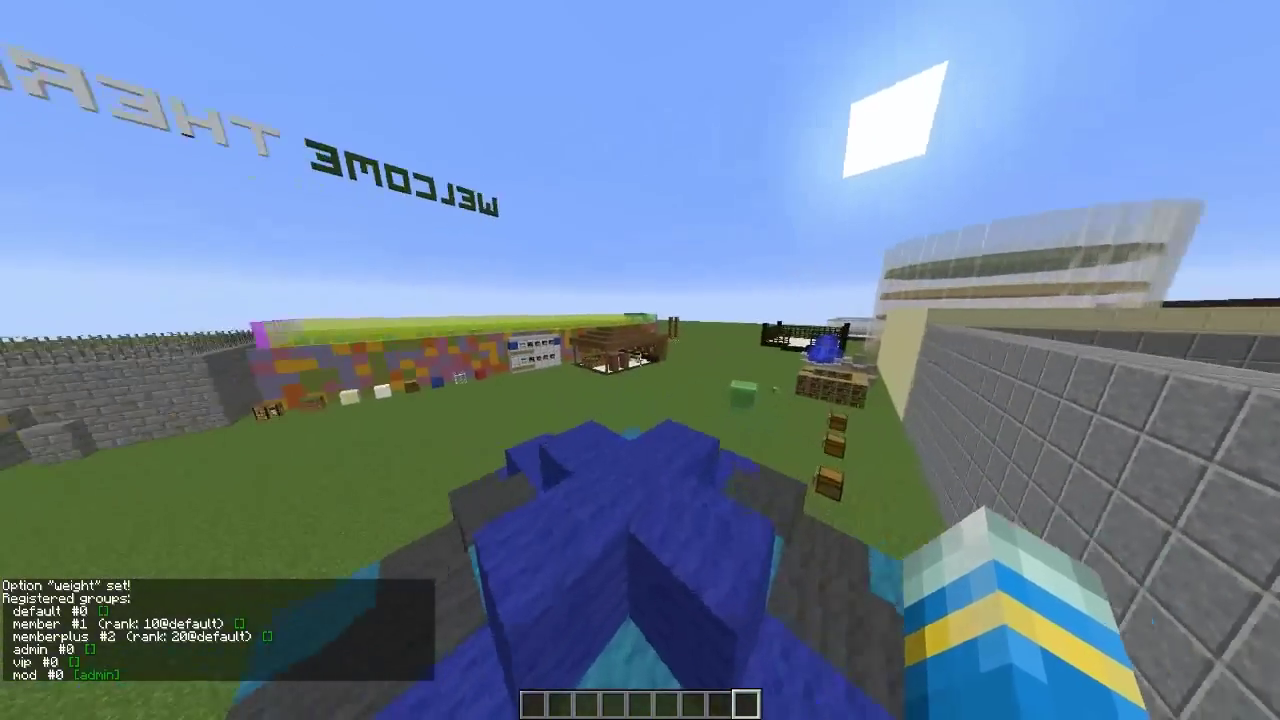
{"action": "key", "text": "t"}
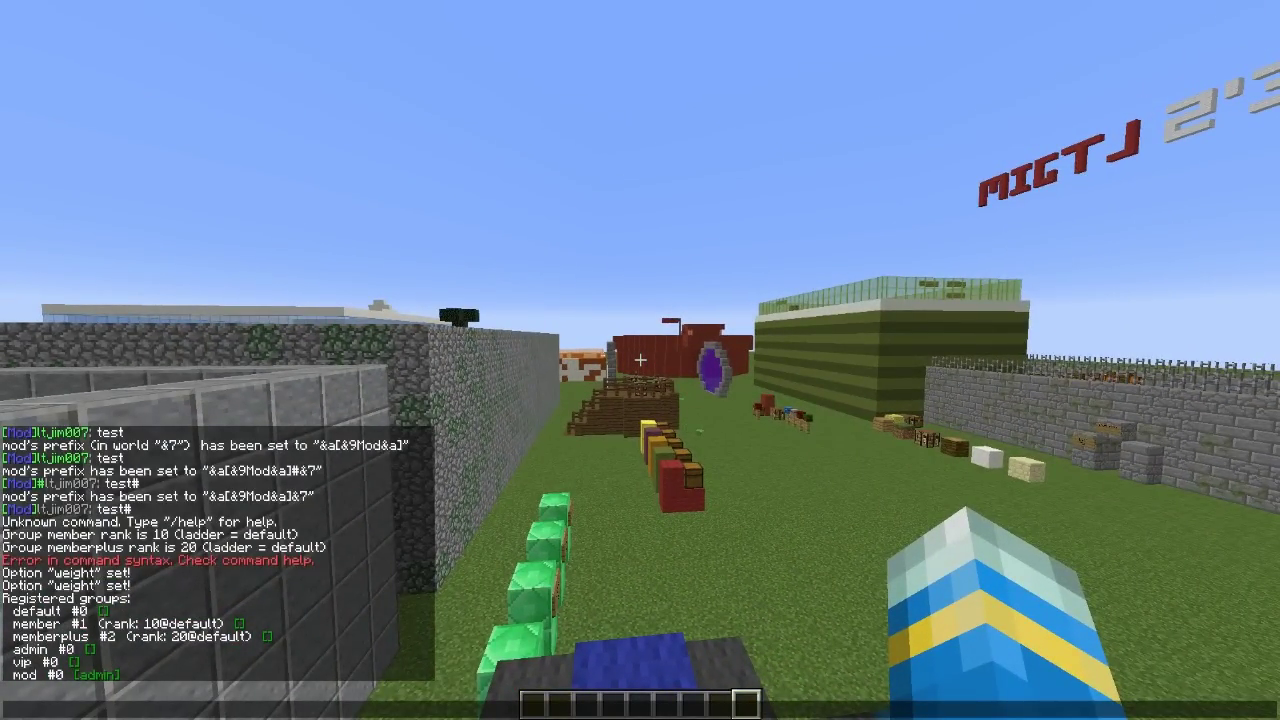
{"action": "key", "text": "Escape"}
{"action": "key", "text": "w"}
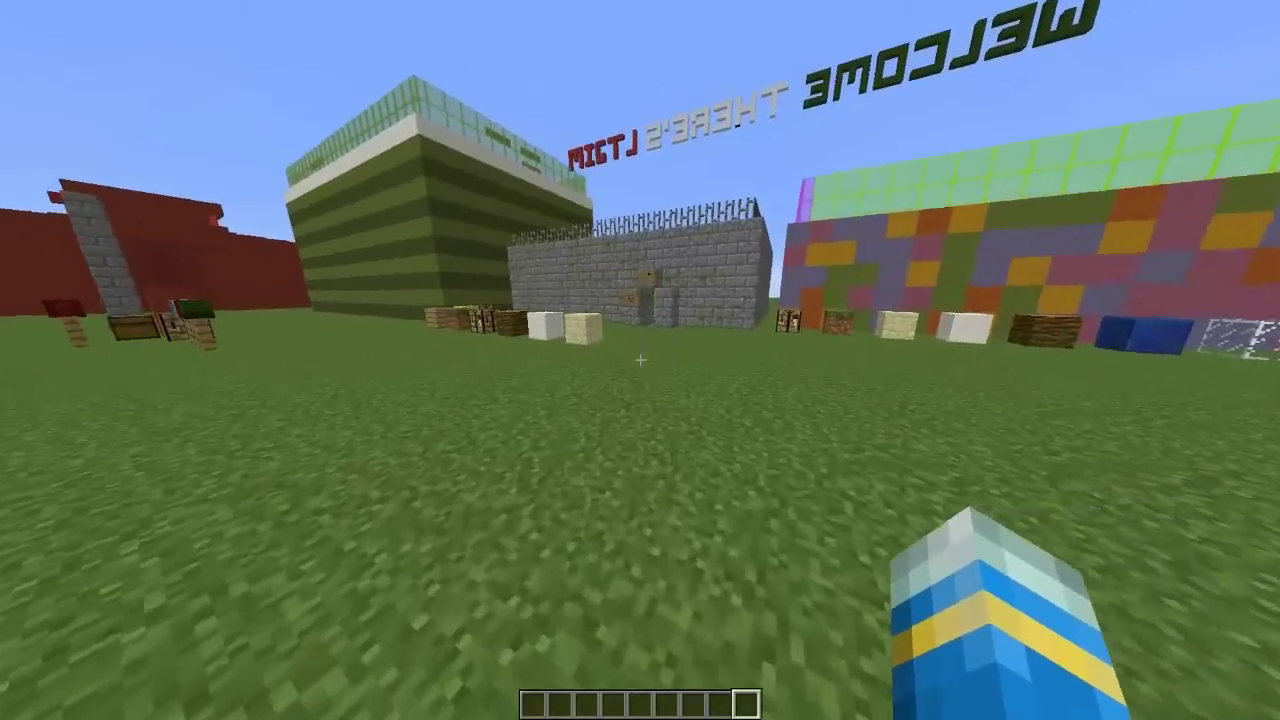
{"action": "key", "text": "t"}
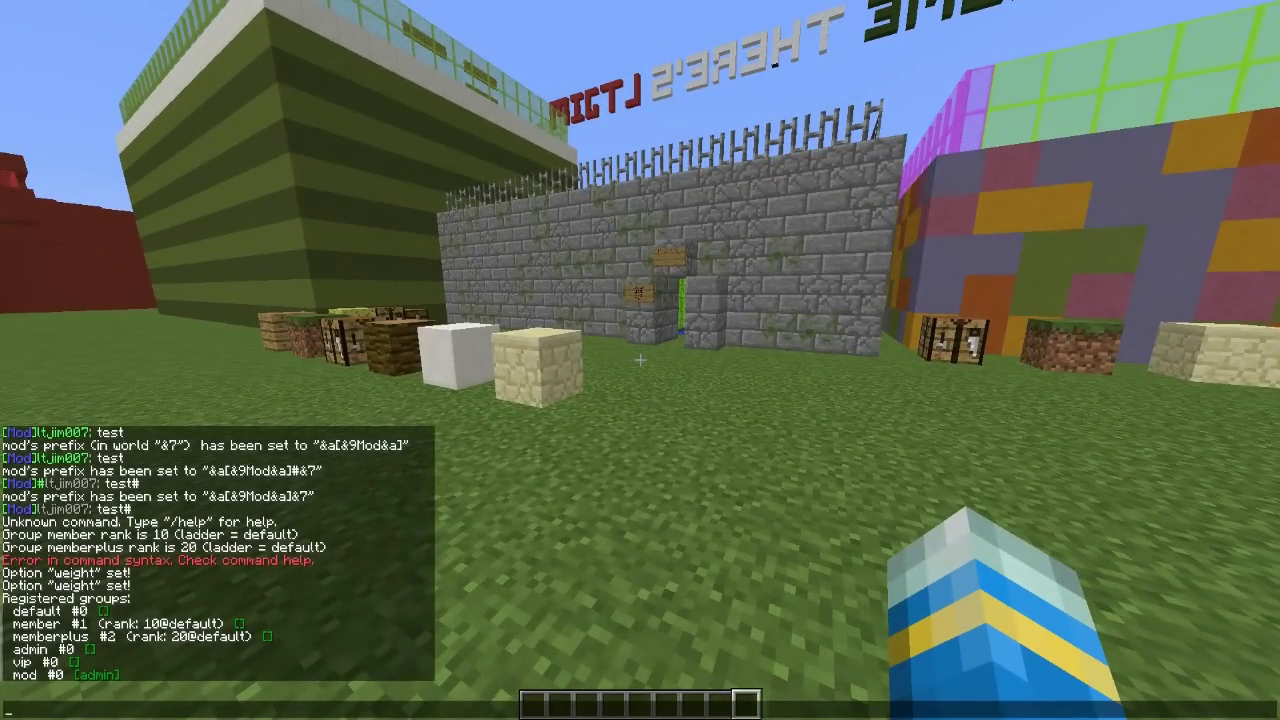
{"action": "key", "text": "Escape"}
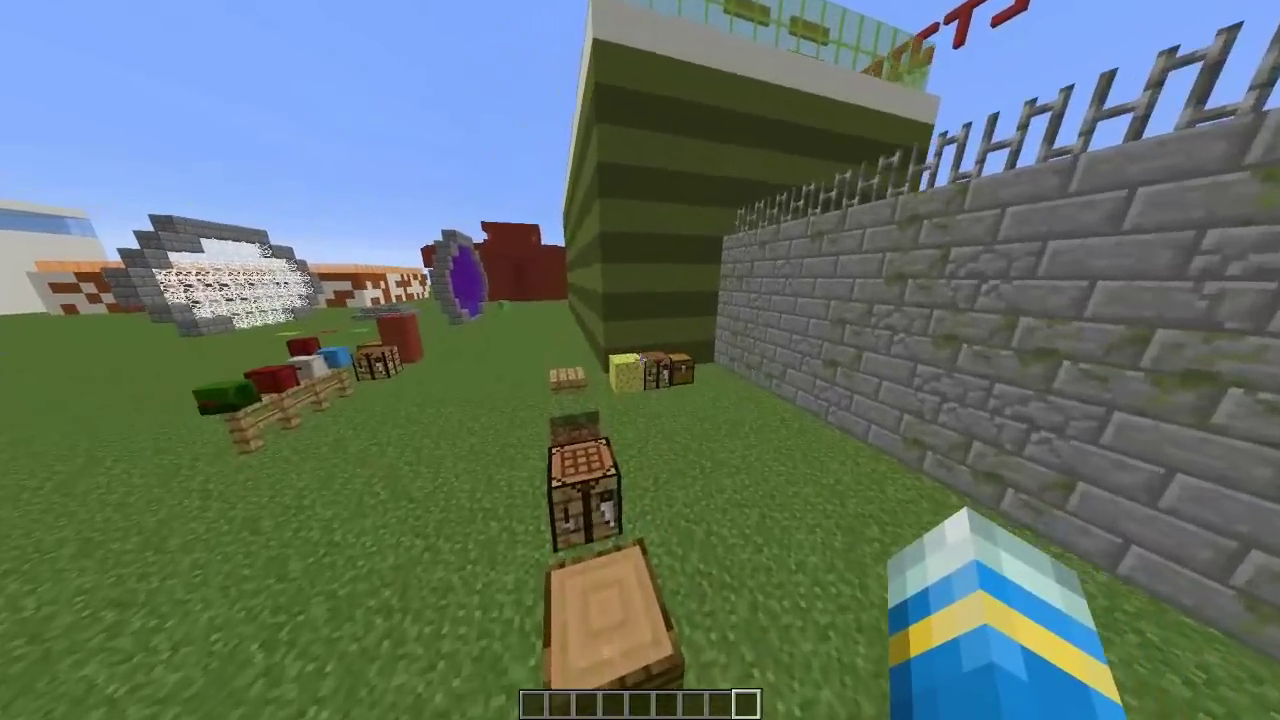
{"action": "key", "text": "w"}
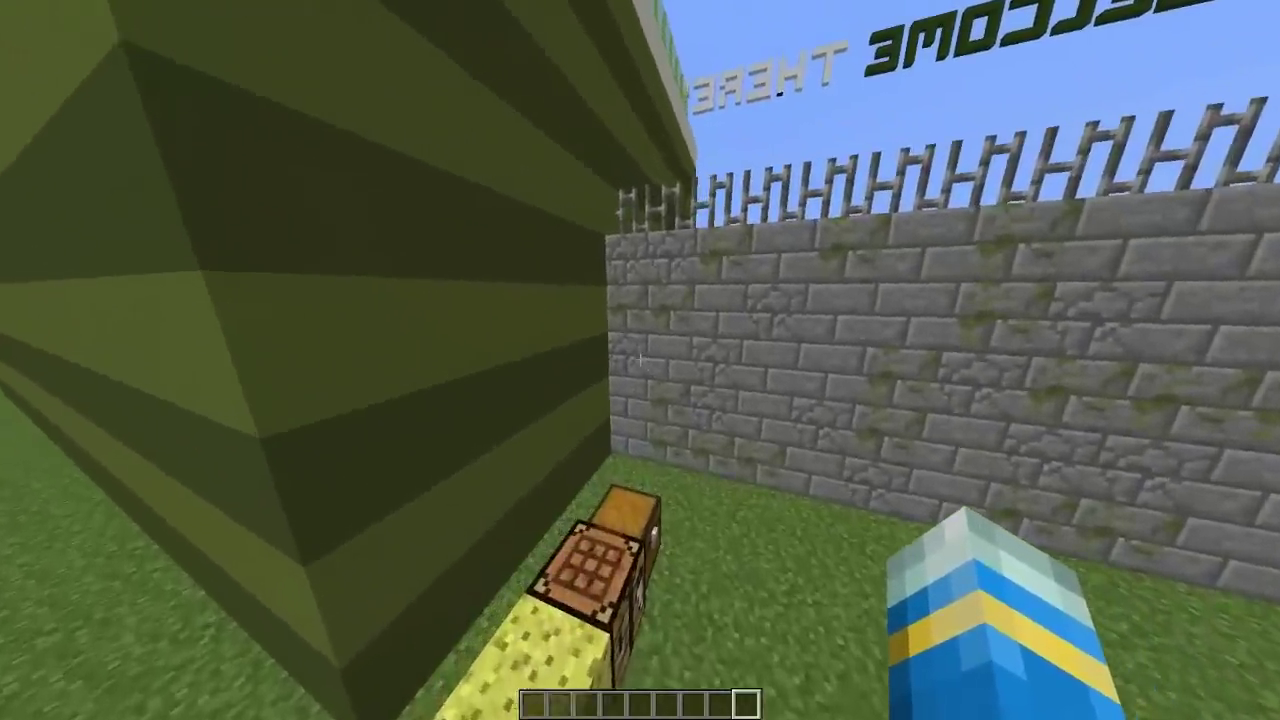
{"action": "key", "text": "w"}
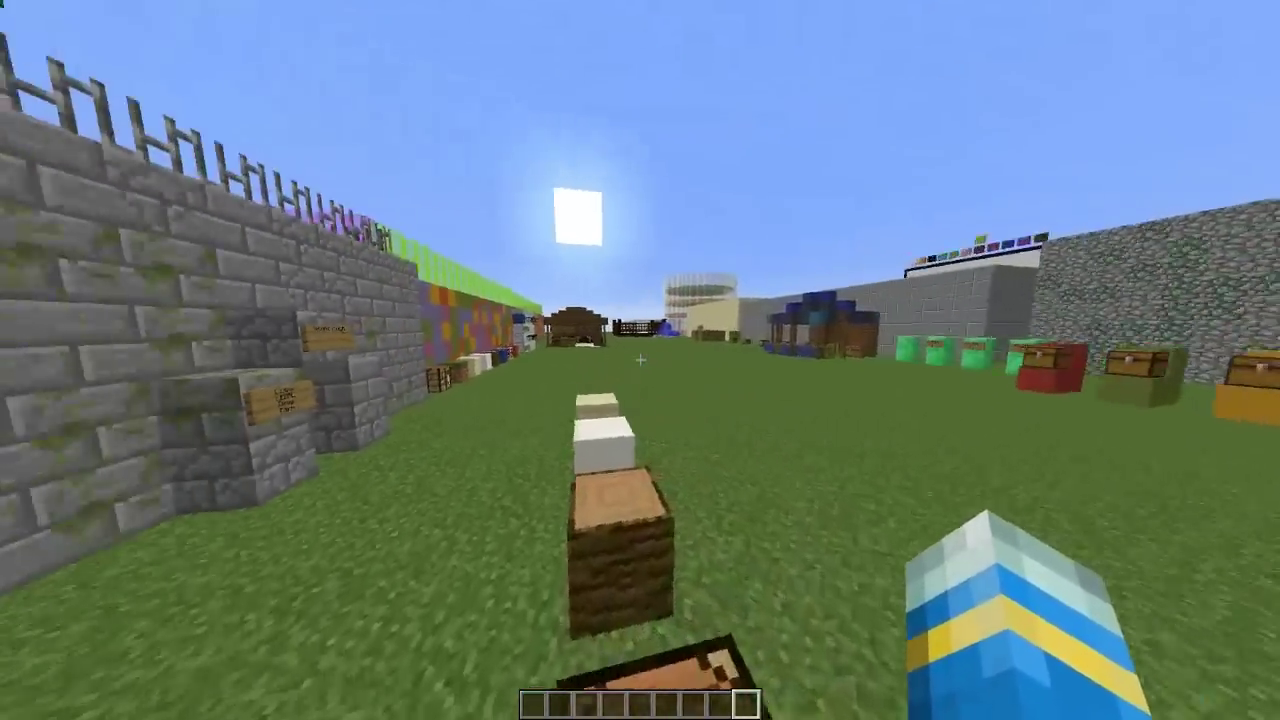
{"action": "key", "text": "w"}
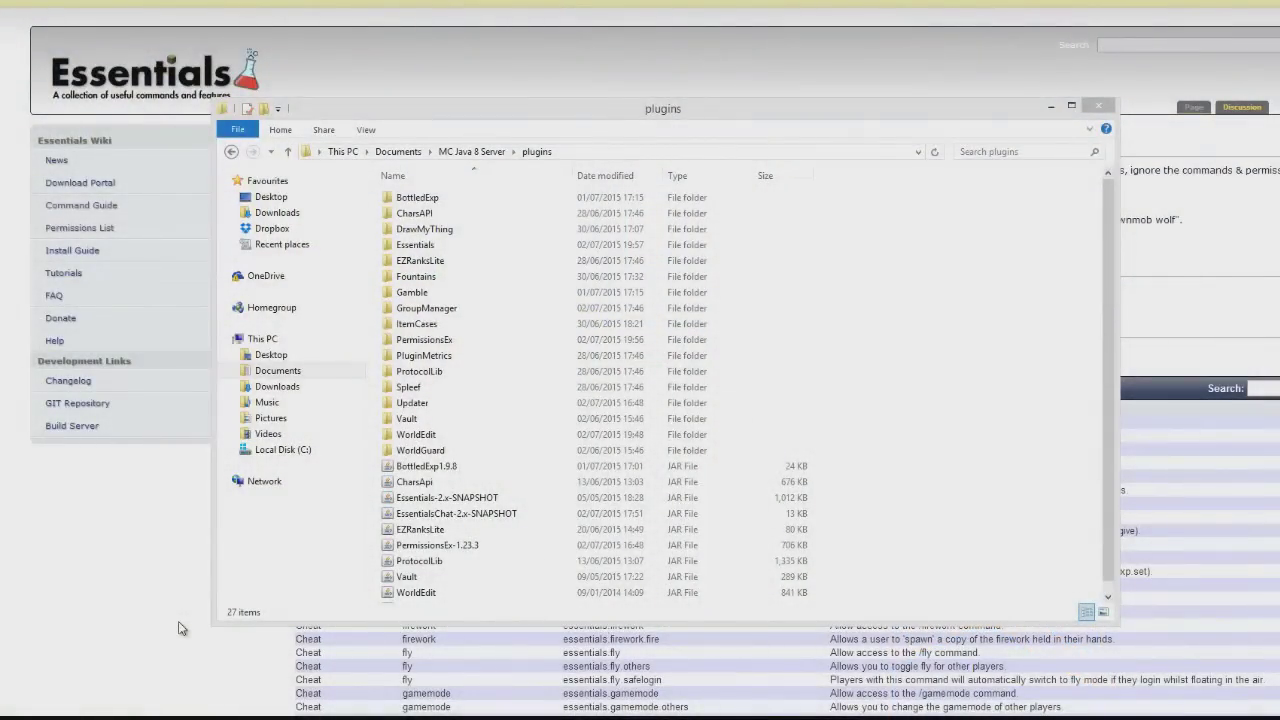
- Switch to File Explorer, open the PermissionsEx folder in the server's plugins, and open the config file in Notepad++
{"action": "double_click", "coordinate": [450, 337]}
{"action": "left_click_drag", "start_coordinate": [470, 402], "coordinate": [442, 190]}
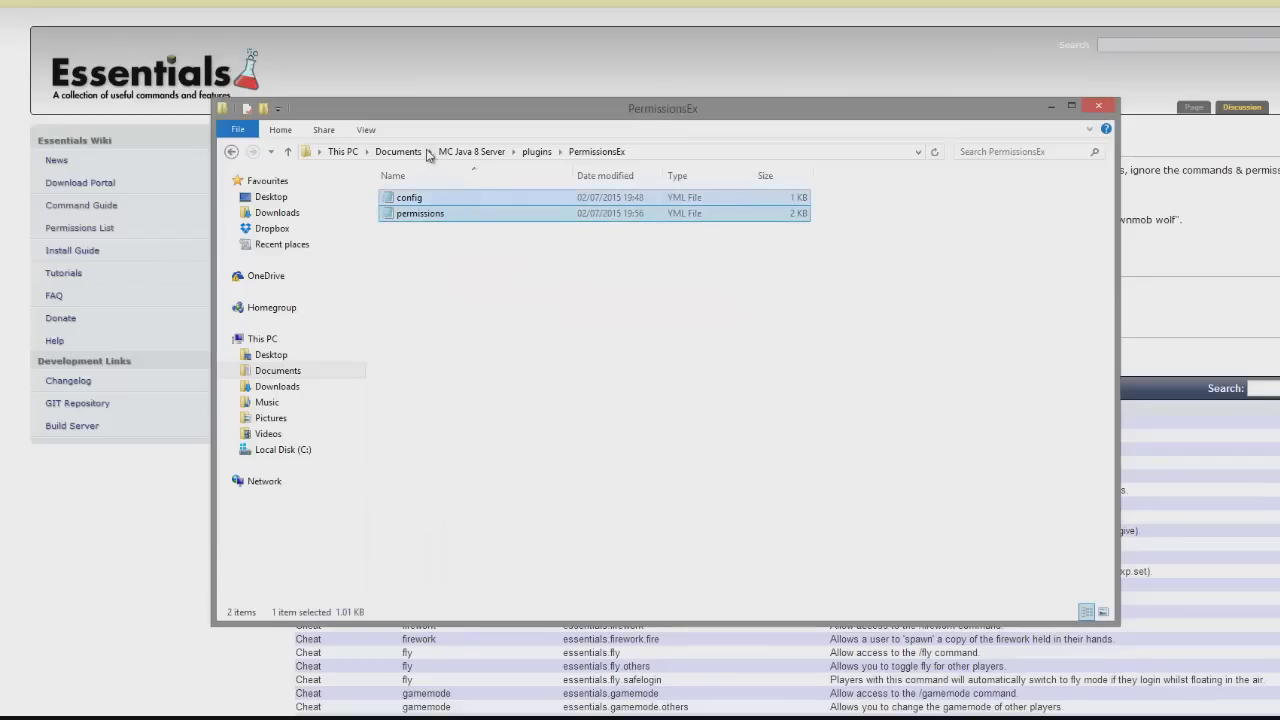
{"action": "left_click", "coordinate": [476, 255]}
{"action": "right_click", "coordinate": [431, 202]}
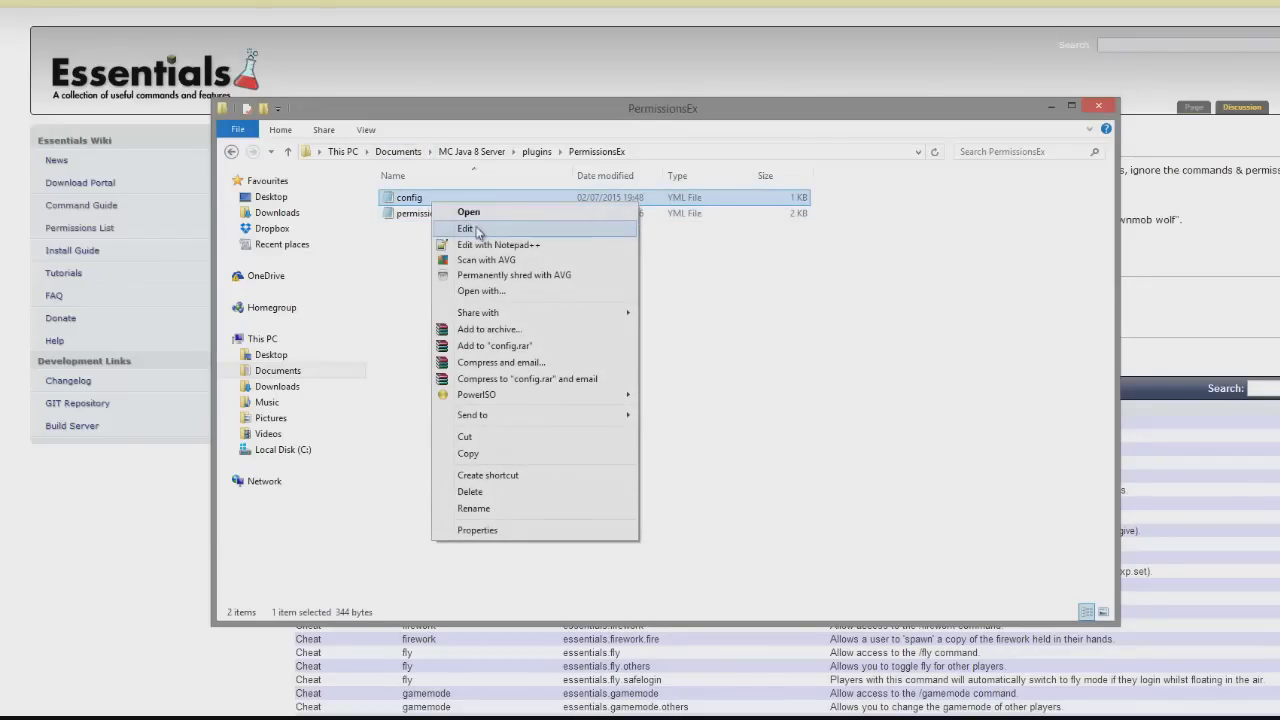
{"action": "left_click", "coordinate": [520, 245]}
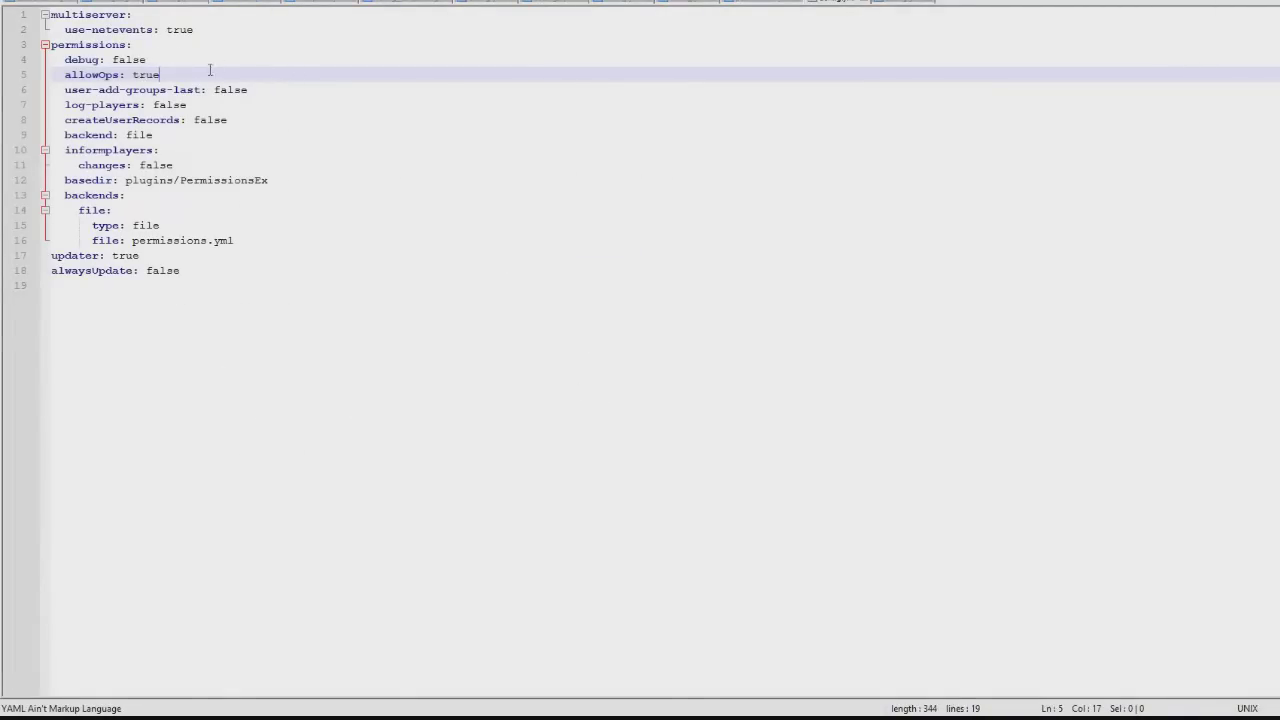
- Examine the PermissionsEx config settings, including allowOps, user-add-groups-last and the file backend
{"action": "left_click_drag", "start_coordinate": [210, 70], "coordinate": [60, 79]}
{"action": "left_click", "coordinate": [86, 78]}
{"action": "left_click_drag", "start_coordinate": [170, 75], "coordinate": [52, 105]}
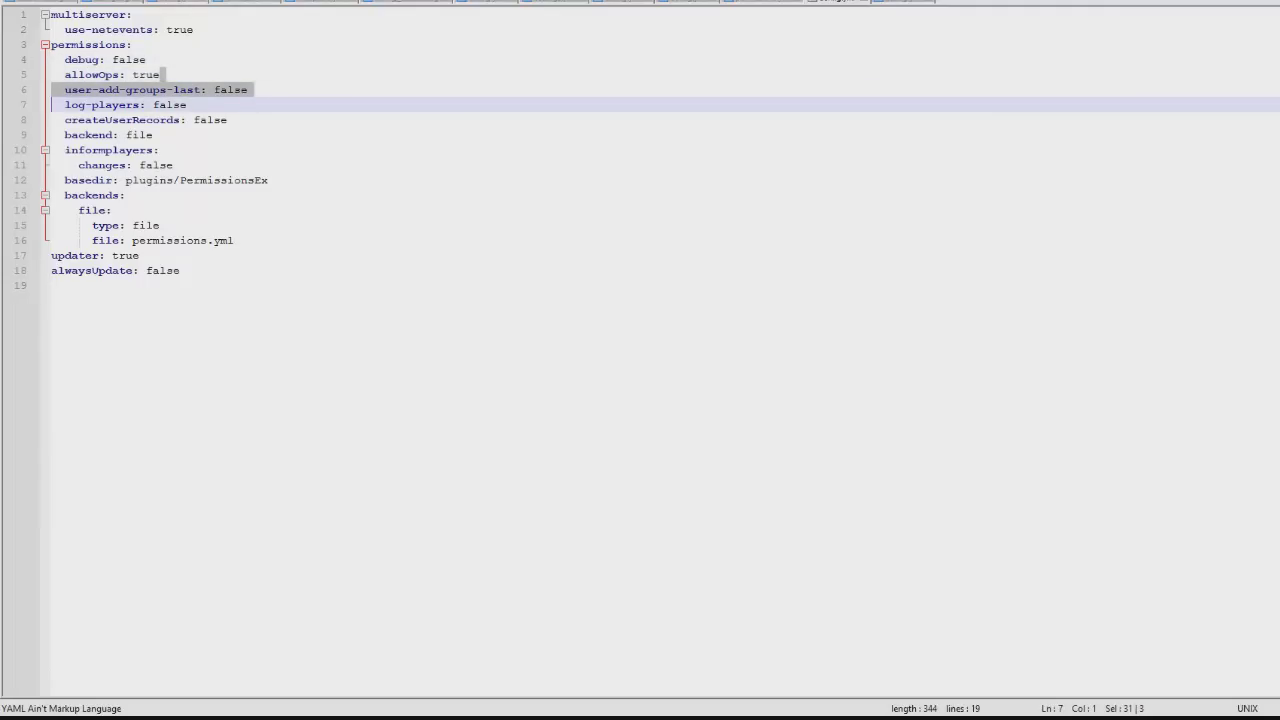
{"action": "left_click_drag", "start_coordinate": [506, 268], "coordinate": [146, 180]}
{"action": "left_click", "coordinate": [329, 134]}
{"action": "left_click_drag", "start_coordinate": [428, 164], "coordinate": [62, 29]}
{"action": "left_click", "coordinate": [366, 259]}
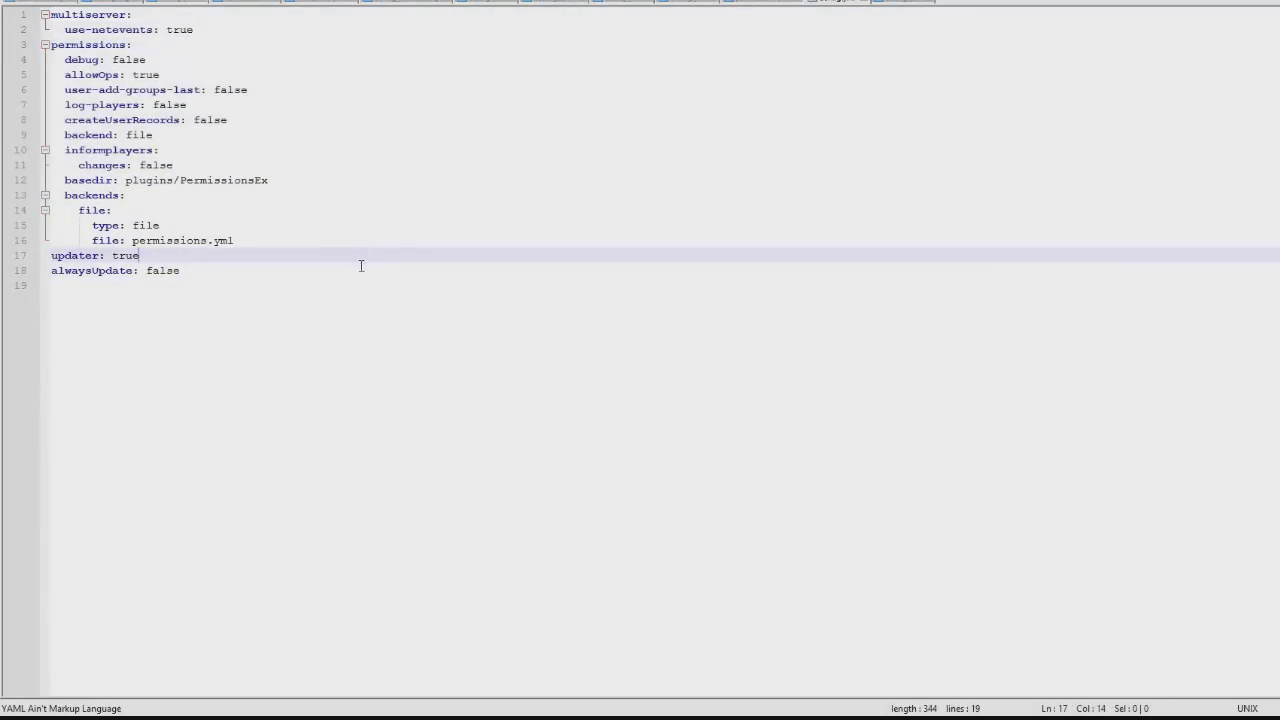
{"action": "left_click_drag", "start_coordinate": [259, 239], "coordinate": [81, 64]}
{"action": "left_click", "coordinate": [203, 242]}
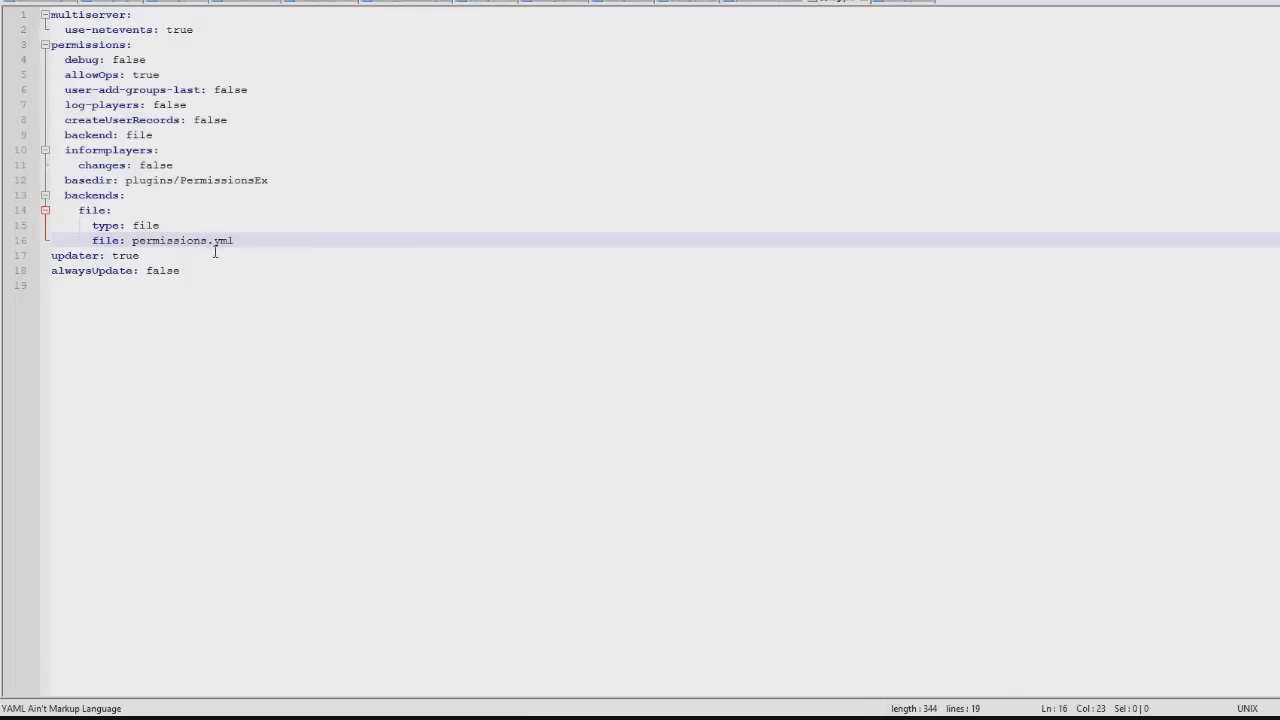
{"action": "key", "text": "ctrl+a"}
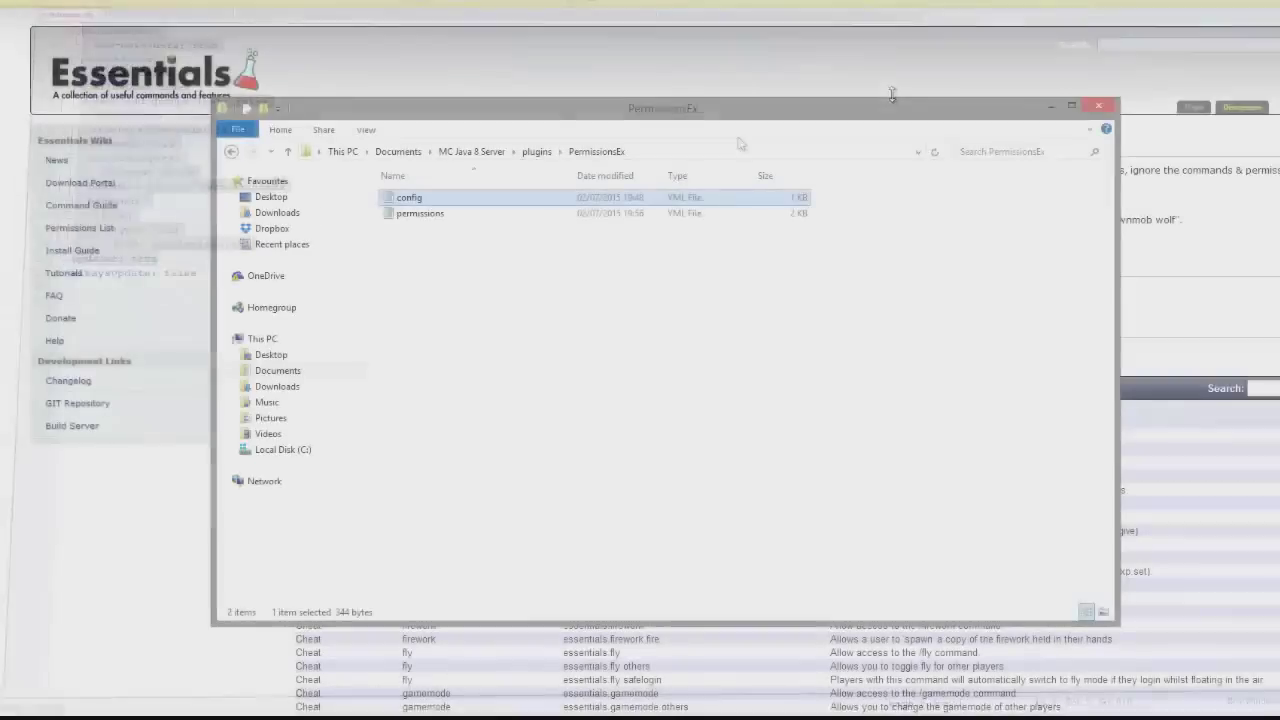
- Select the permissions file, and look through the permission nodes on the Essentials Command Reference/Perm page
{"action": "left_click", "coordinate": [530, 211]}
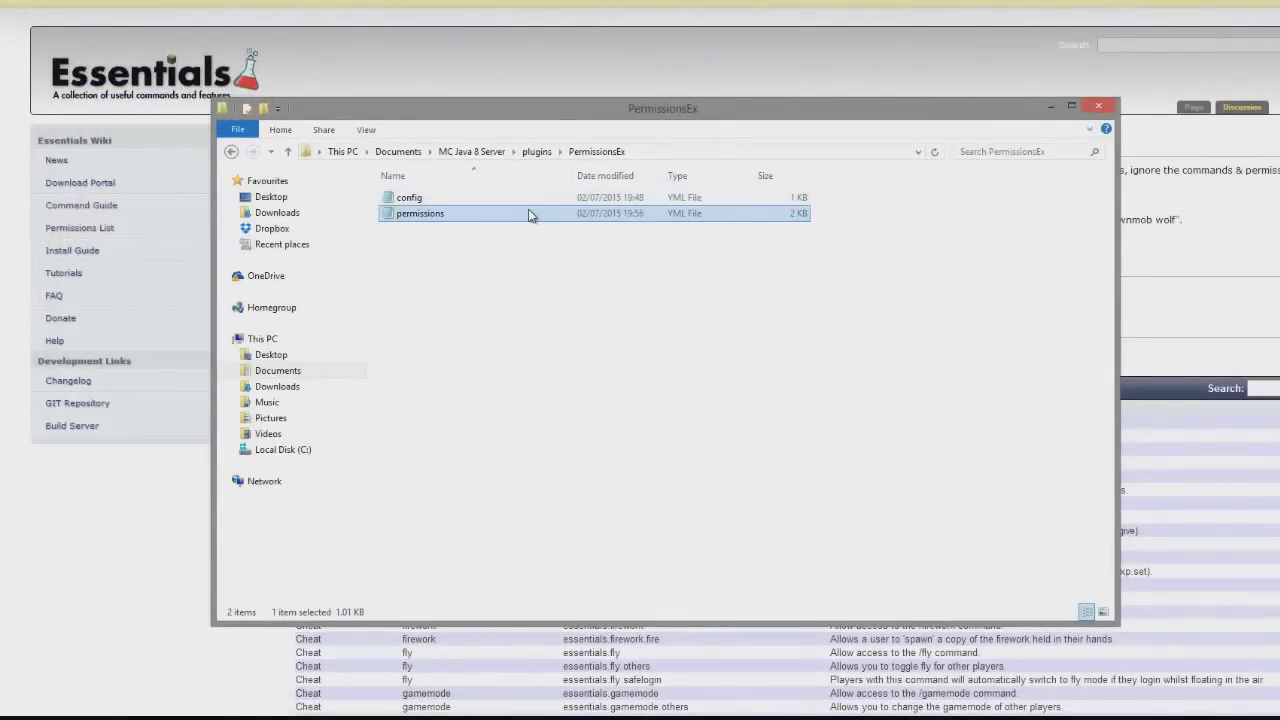
{"action": "right_click", "coordinate": [530, 211]}
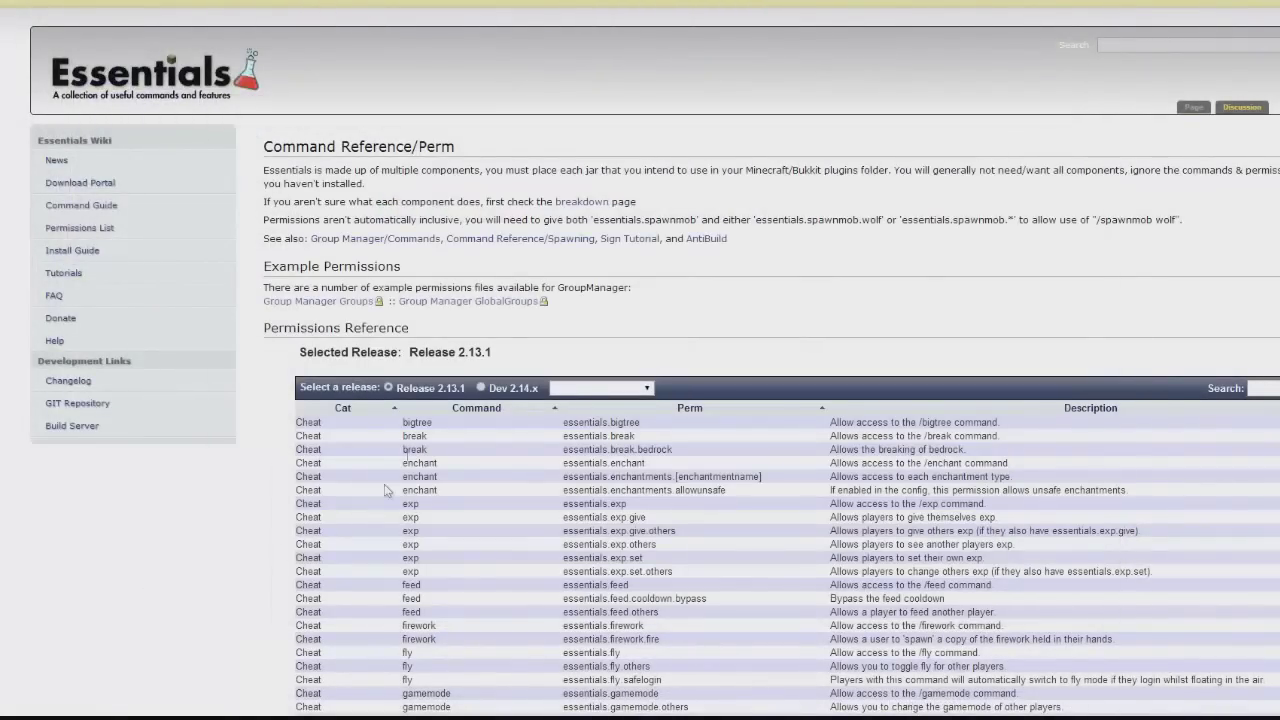
{"action": "scroll", "coordinate": [386, 490], "scroll_direction": "down", "scroll_amount": 10}
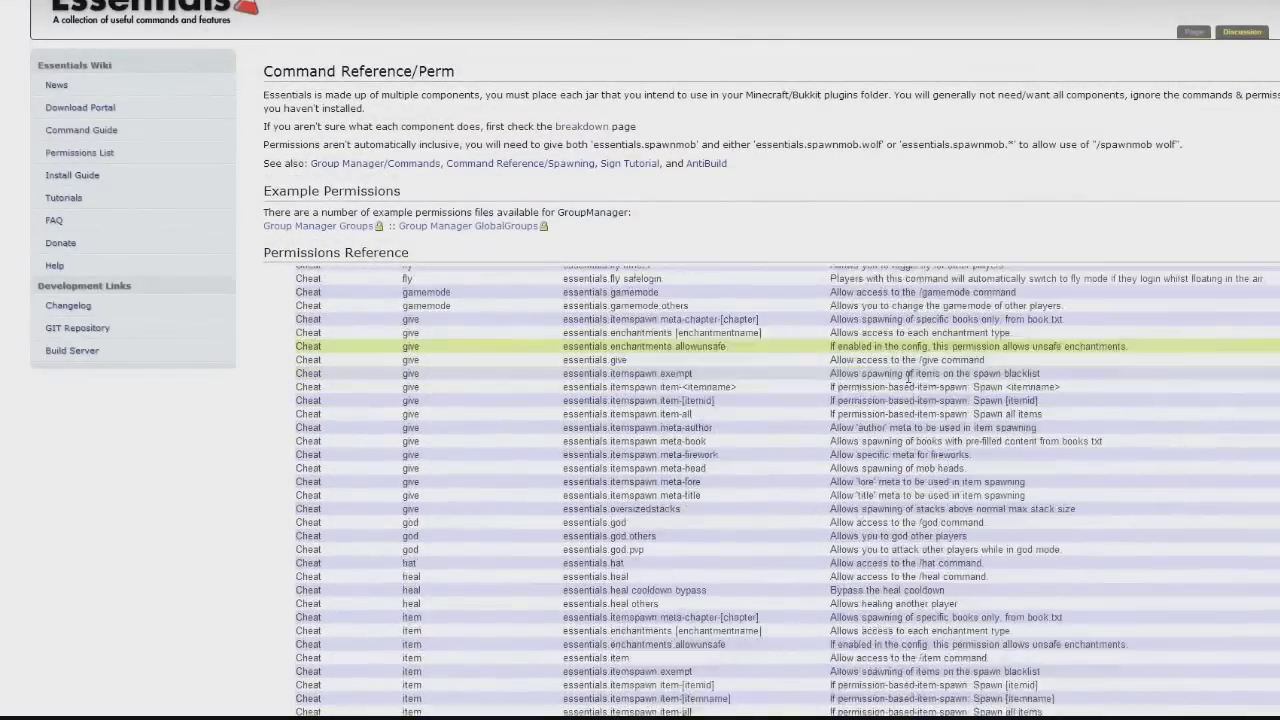
{"action": "scroll", "coordinate": [974, 343], "scroll_direction": "up", "scroll_amount": 8}
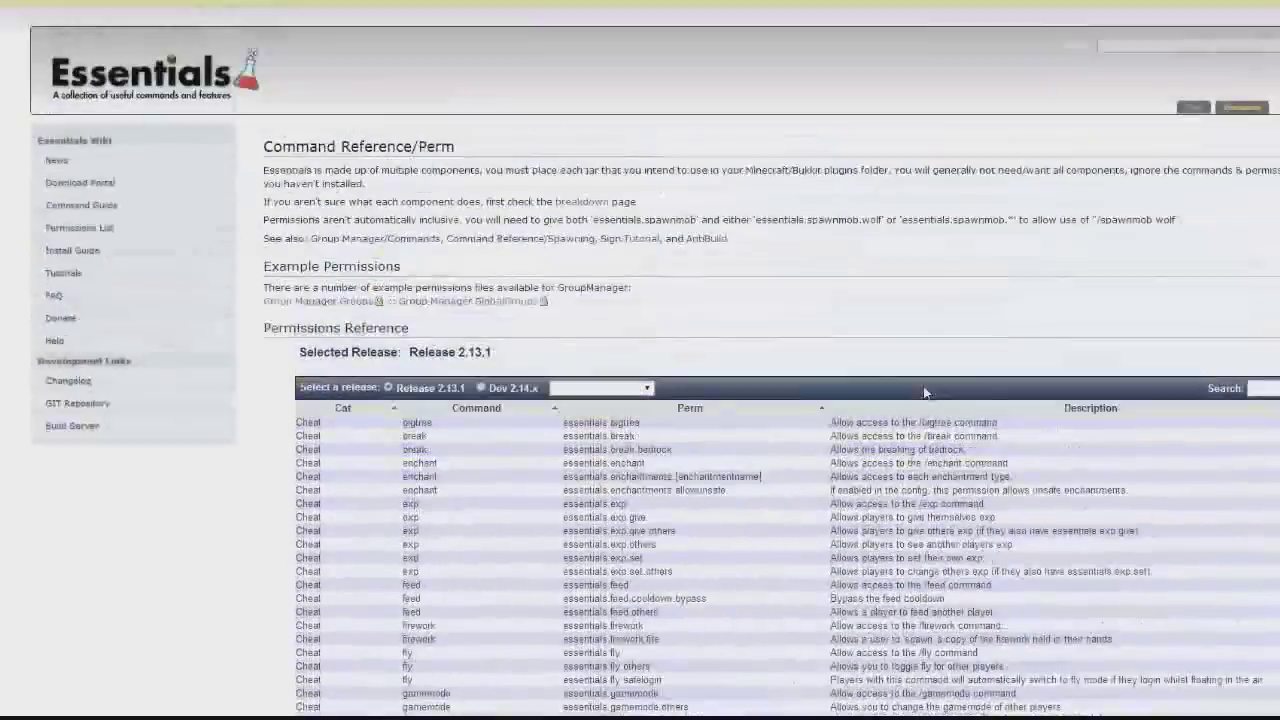
{"action": "scroll", "coordinate": [806, 572], "scroll_direction": "down", "scroll_amount": 3}
{"action": "scroll", "coordinate": [806, 573], "scroll_direction": "down", "scroll_amount": 5}
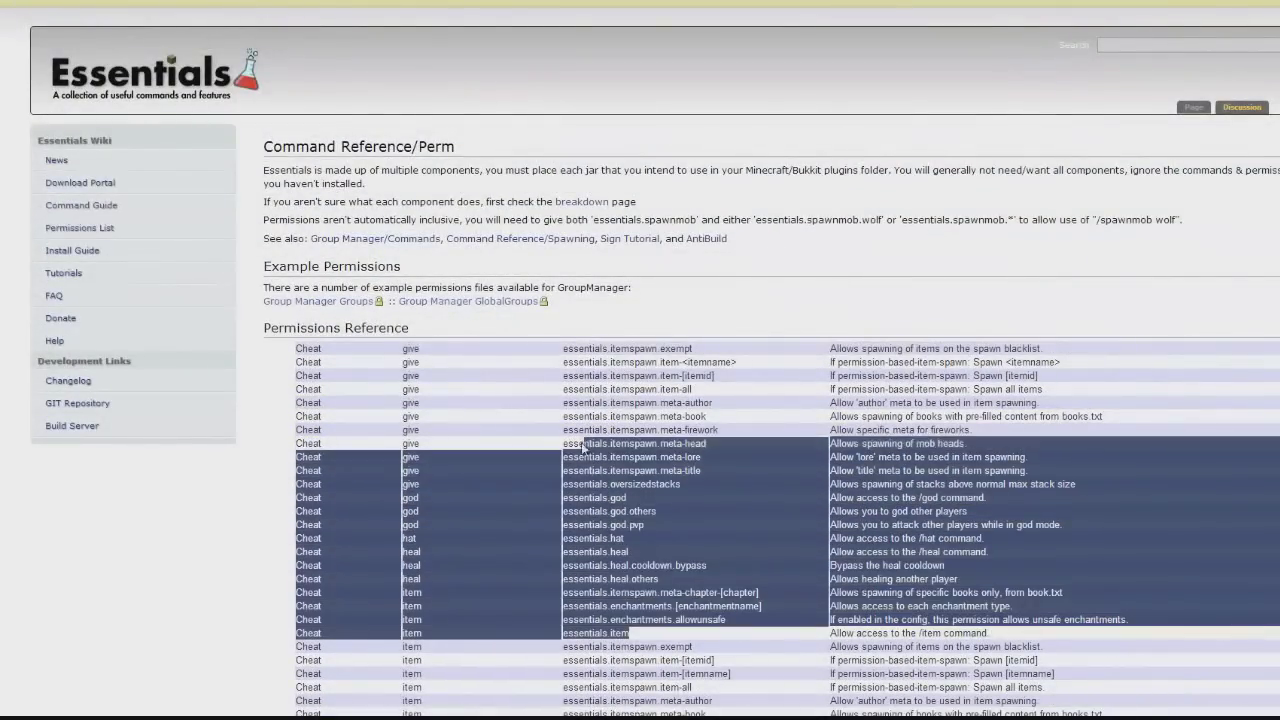
{"action": "scroll", "coordinate": [644, 547], "scroll_direction": "up", "scroll_amount": 10}
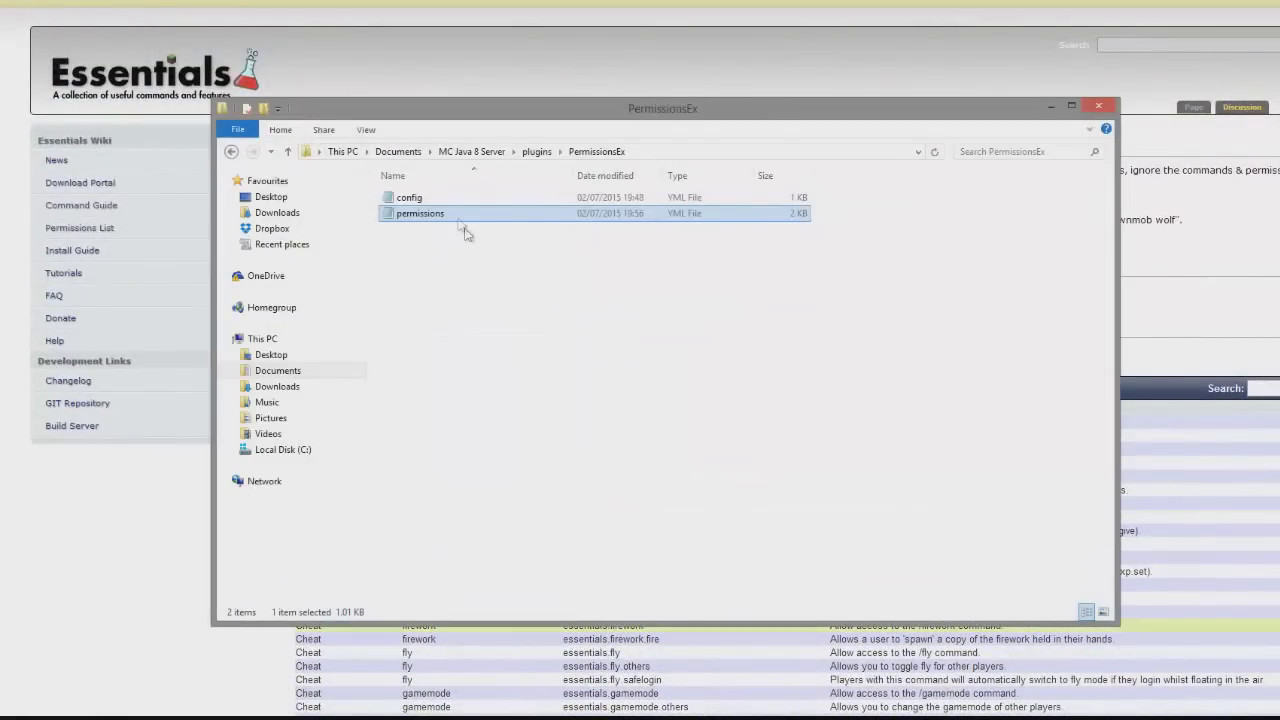
- Open the PermissionsEx permissions file in Notepad++ and review the group definitions with their prefixes, ranks, weights and inheritance
{"action": "right_click", "coordinate": [458, 217]}
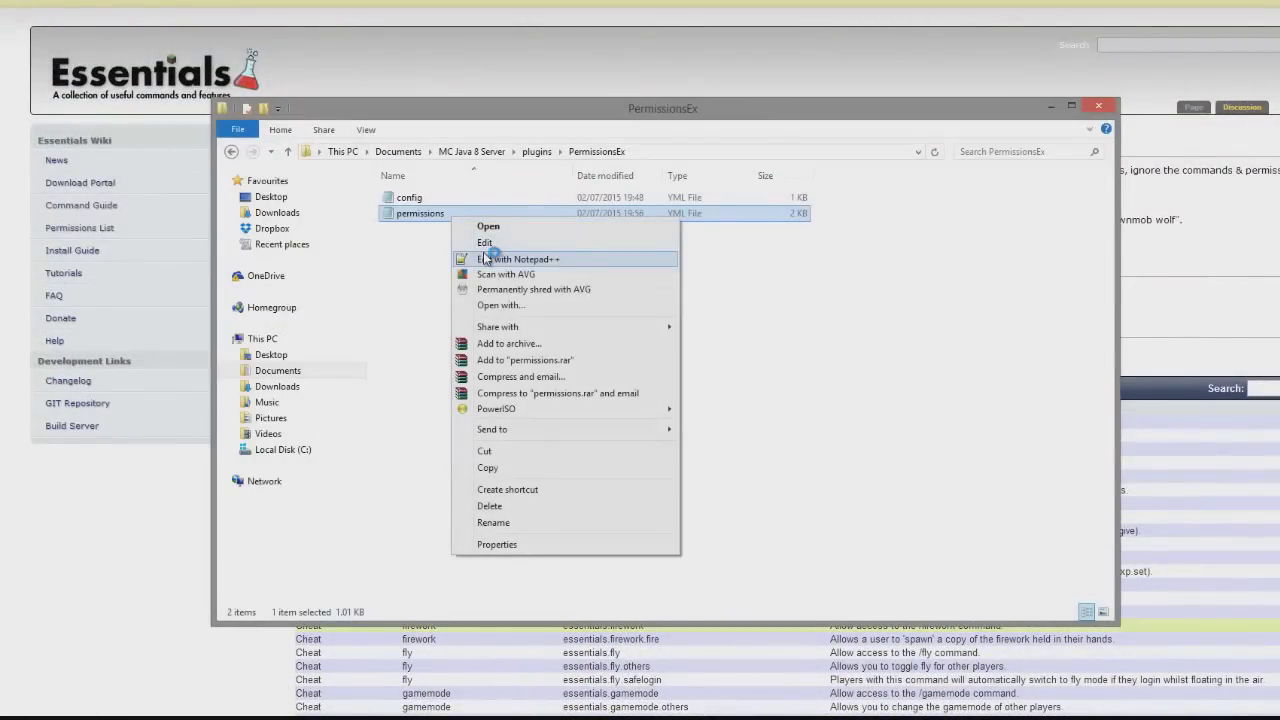
{"action": "left_click", "coordinate": [485, 258]}
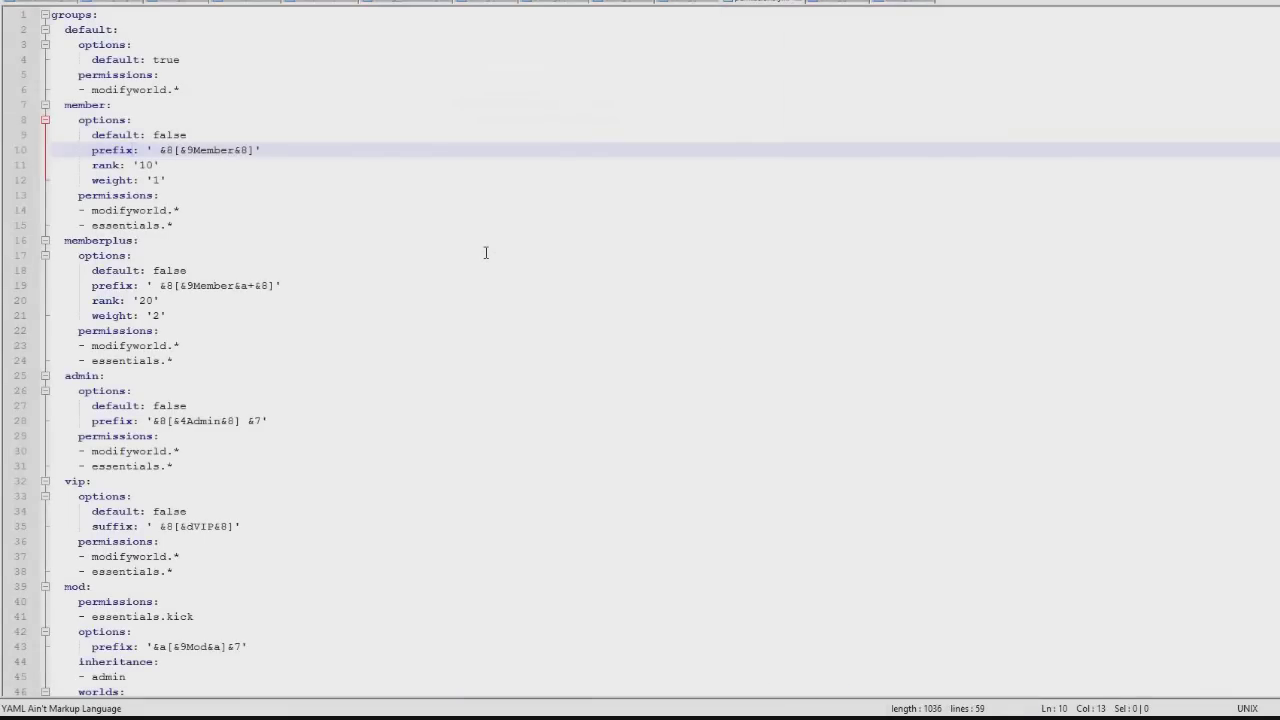
{"action": "scroll", "coordinate": [373, 399], "scroll_direction": "down", "scroll_amount": 4}
{"action": "scroll", "coordinate": [396, 437], "scroll_direction": "up", "scroll_amount": 2}
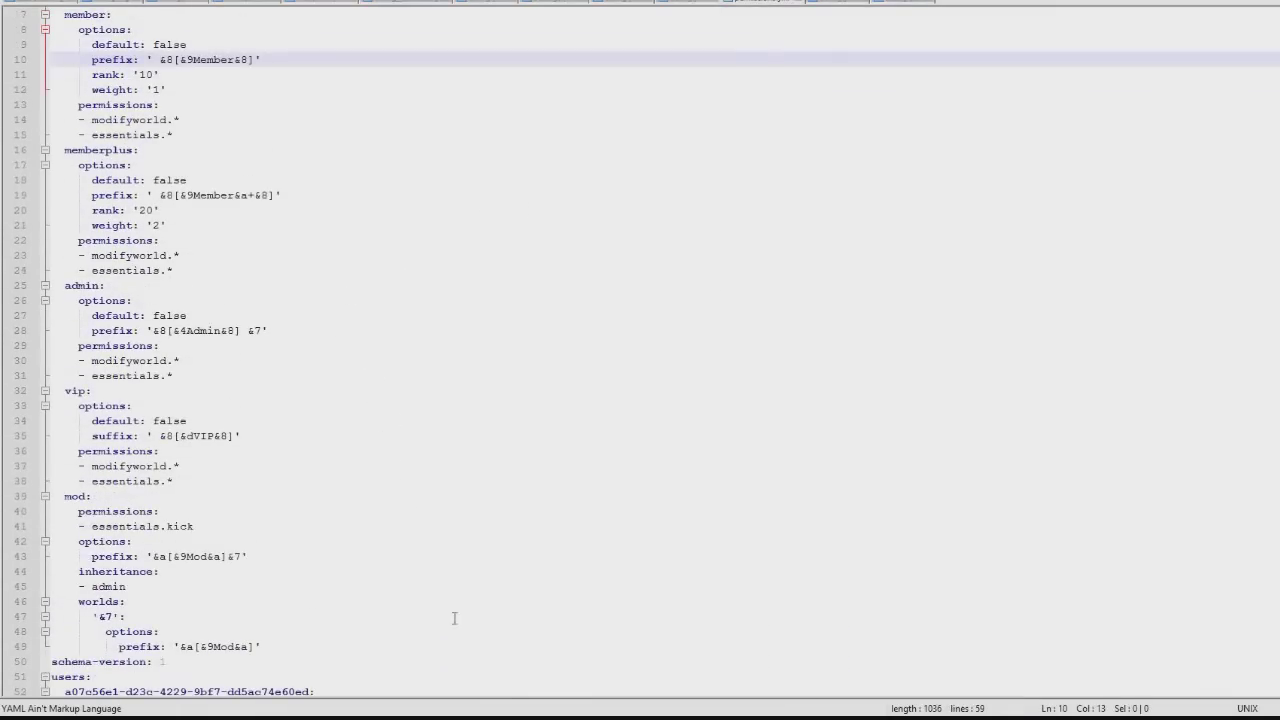
- Examine the users section of the permissions file, covering the player's name option, mod group and essentials.tp permission
{"action": "key", "text": "ctrl+a"}
{"action": "left_click", "coordinate": [260, 489]}
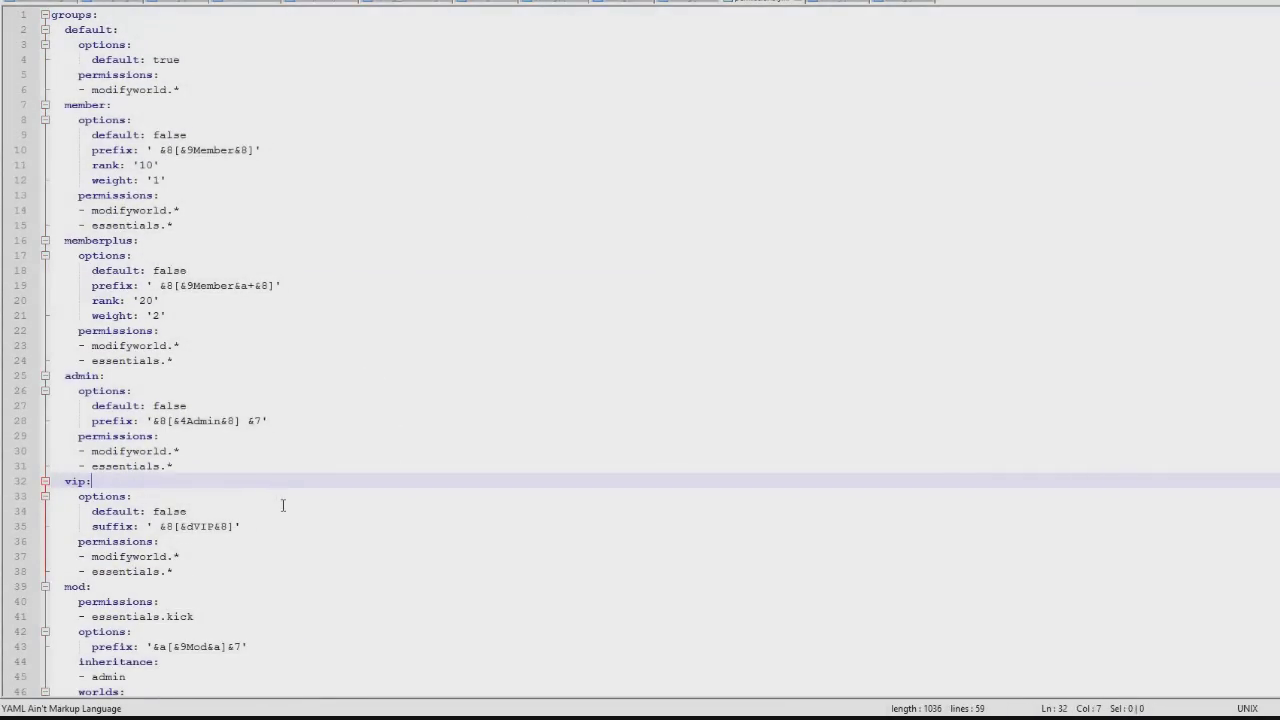
{"action": "scroll", "coordinate": [282, 505], "scroll_direction": "down", "scroll_amount": 5}
{"action": "left_click_drag", "start_coordinate": [377, 663], "coordinate": [50, 526]}
{"action": "left_click", "coordinate": [238, 674]}
{"action": "left_click_drag", "start_coordinate": [118, 631], "coordinate": [70, 631]}
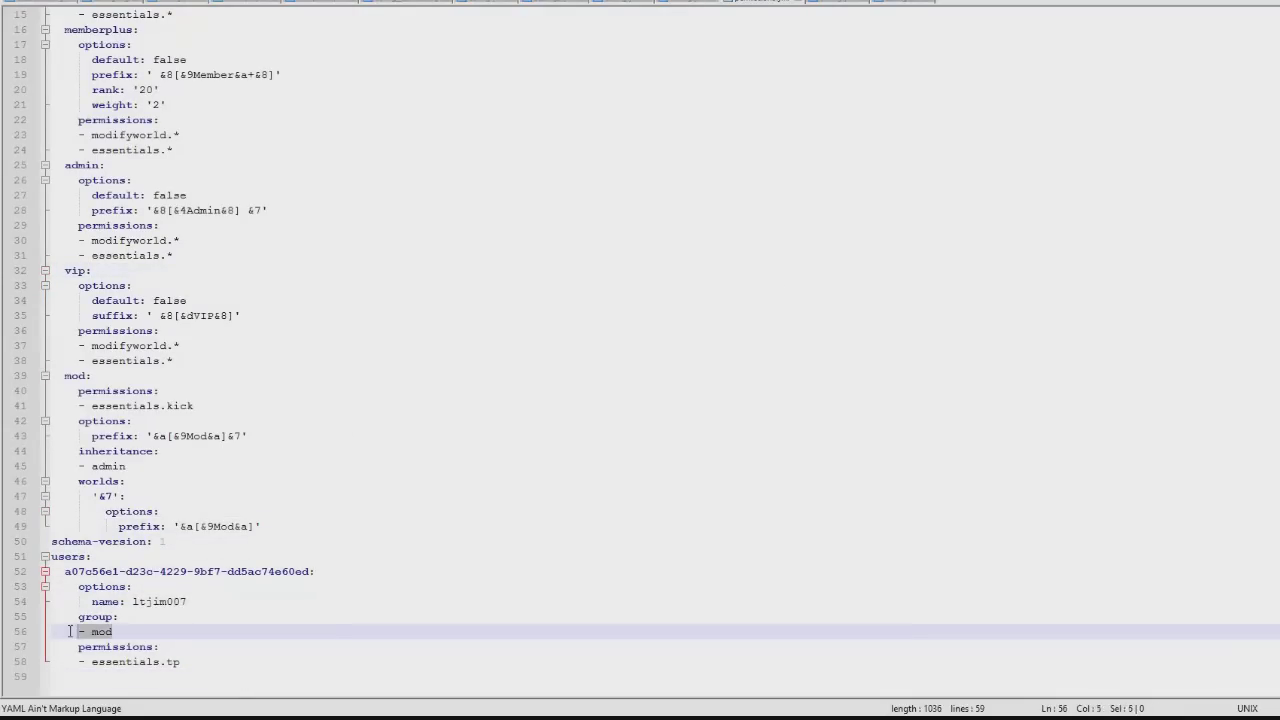
{"action": "left_click_drag", "start_coordinate": [250, 603], "coordinate": [52, 587]}
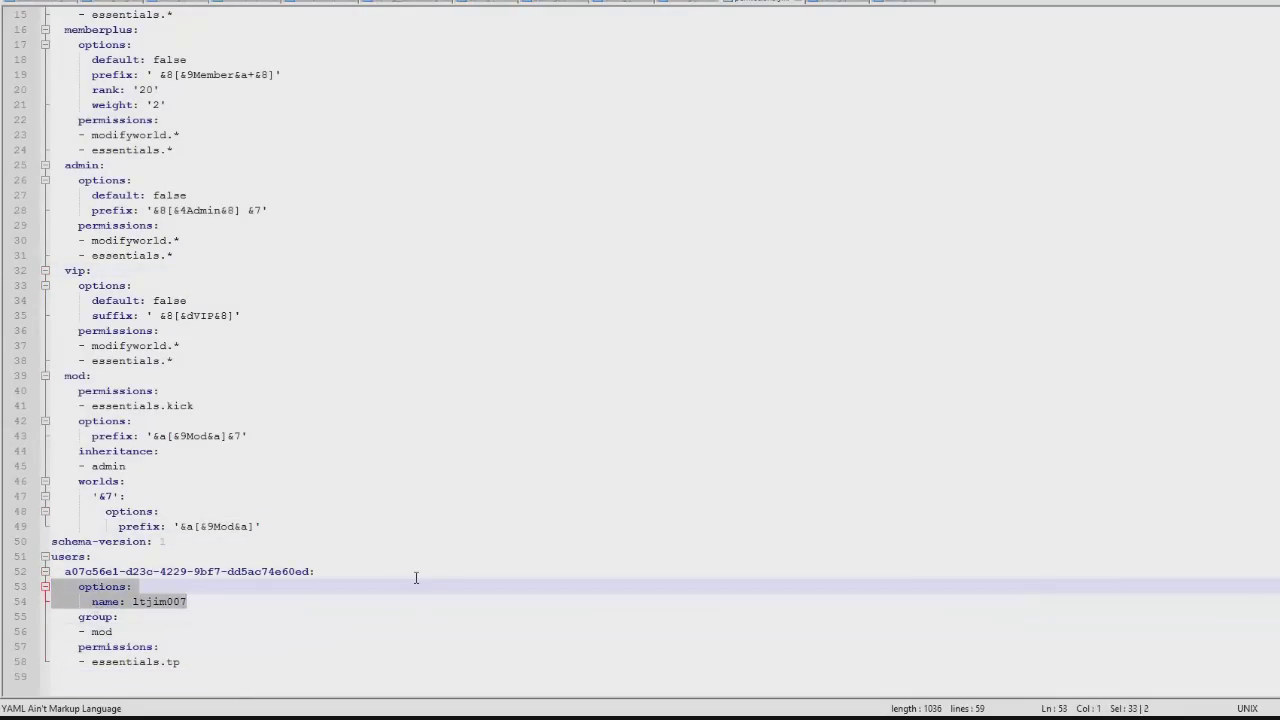
{"action": "left_click", "coordinate": [416, 578]}
{"action": "left_click_drag", "start_coordinate": [236, 667], "coordinate": [50, 631]}
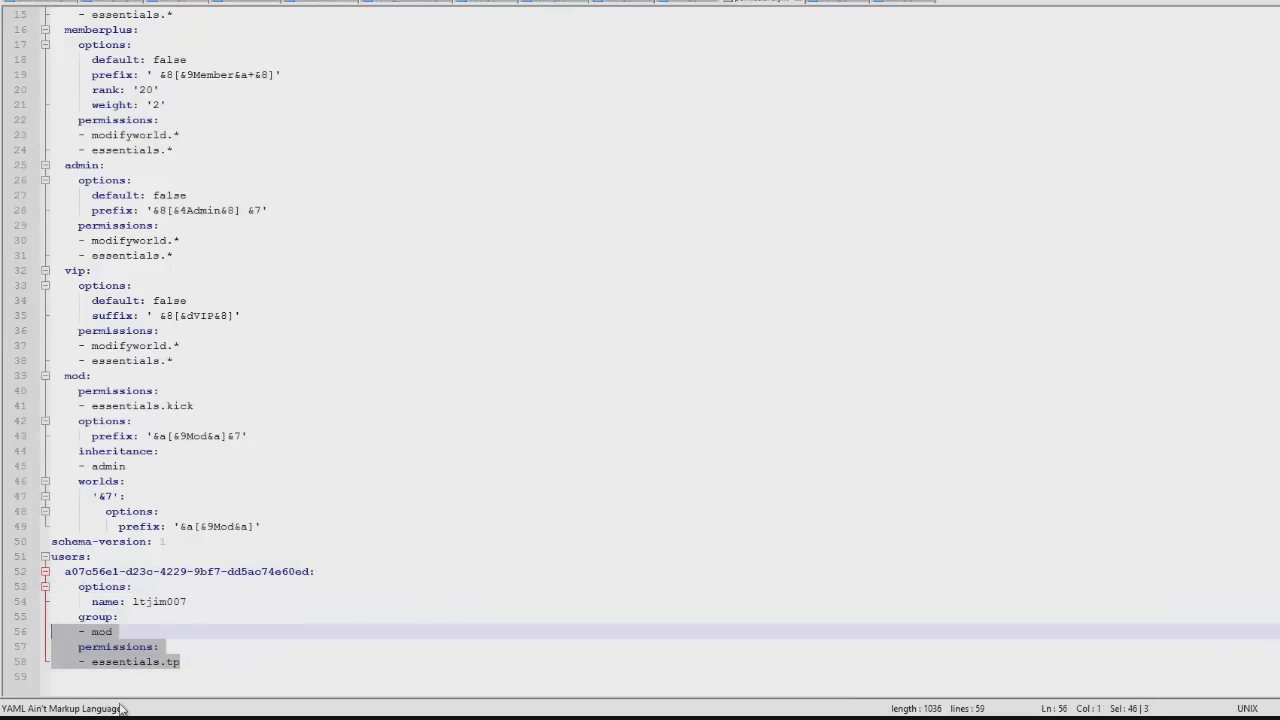
{"action": "left_click", "coordinate": [207, 670]}
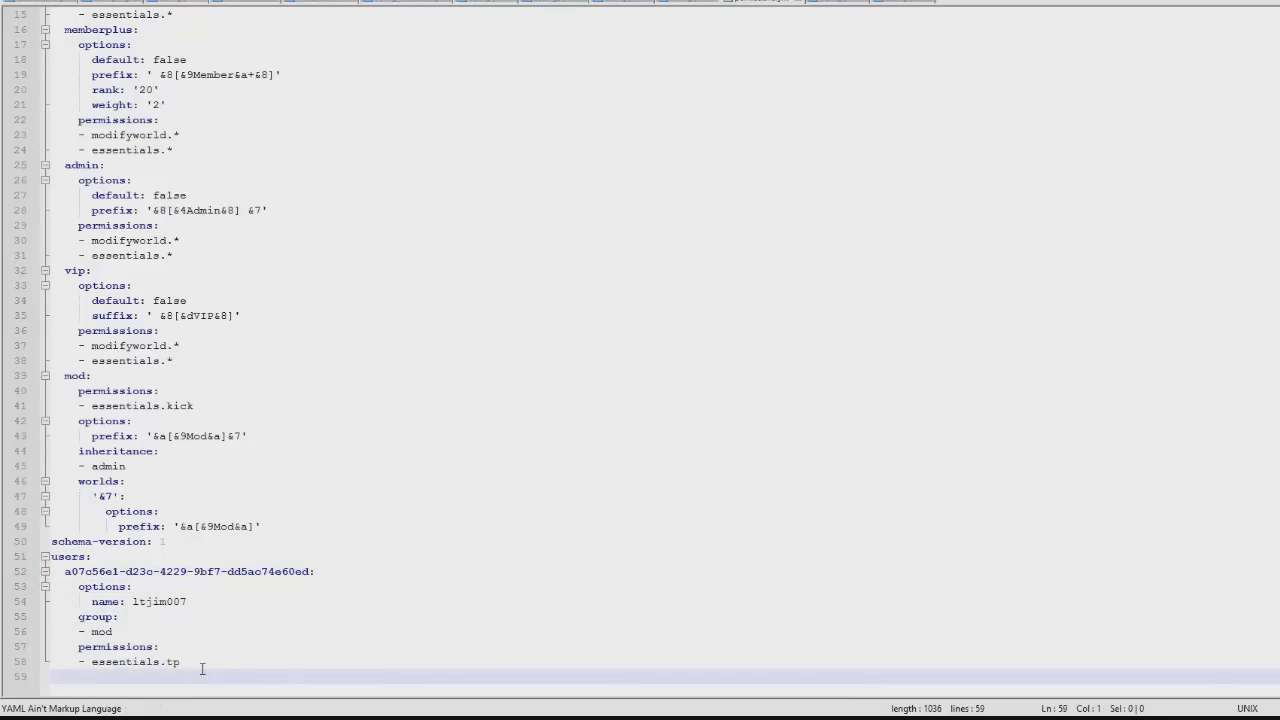
{"action": "left_click_drag", "start_coordinate": [268, 682], "coordinate": [60, 616]}
- Delete the entire default group, including its options and modifyworld.* permission, from the groups section
{"action": "scroll", "coordinate": [113, 557], "scroll_direction": "up", "scroll_amount": 3}
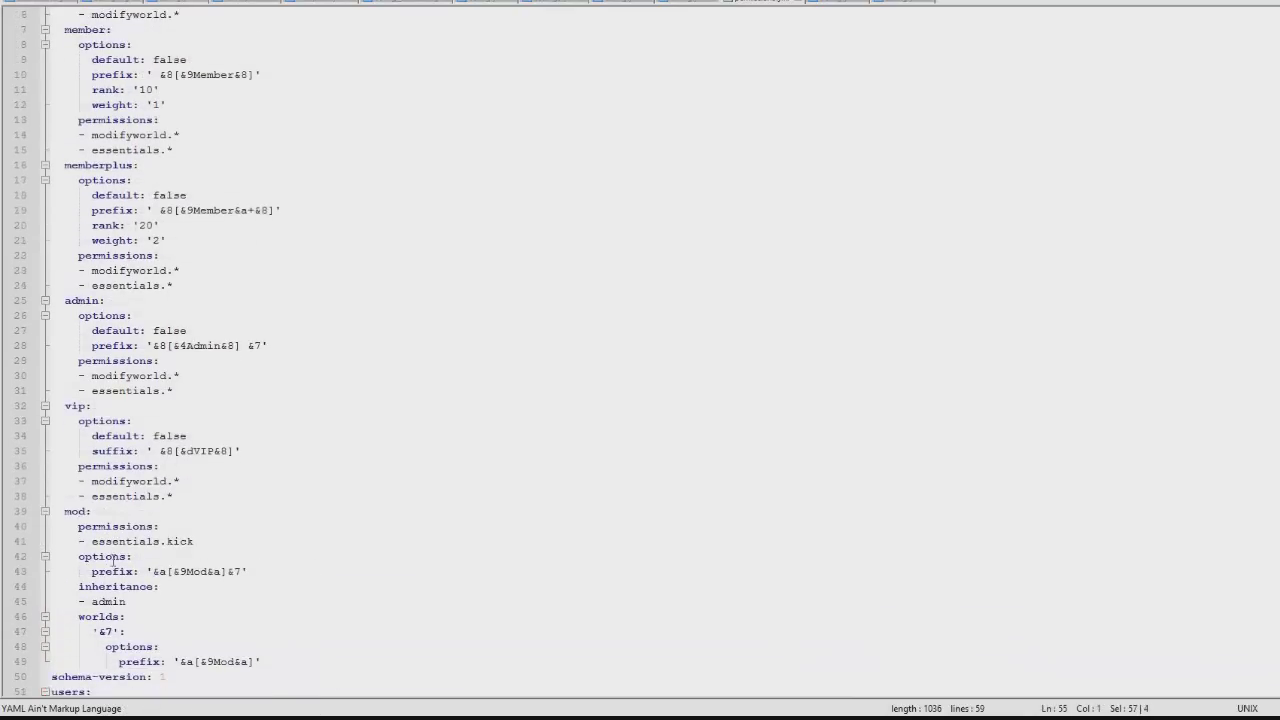
{"action": "scroll", "coordinate": [113, 557], "scroll_direction": "up", "scroll_amount": 2}
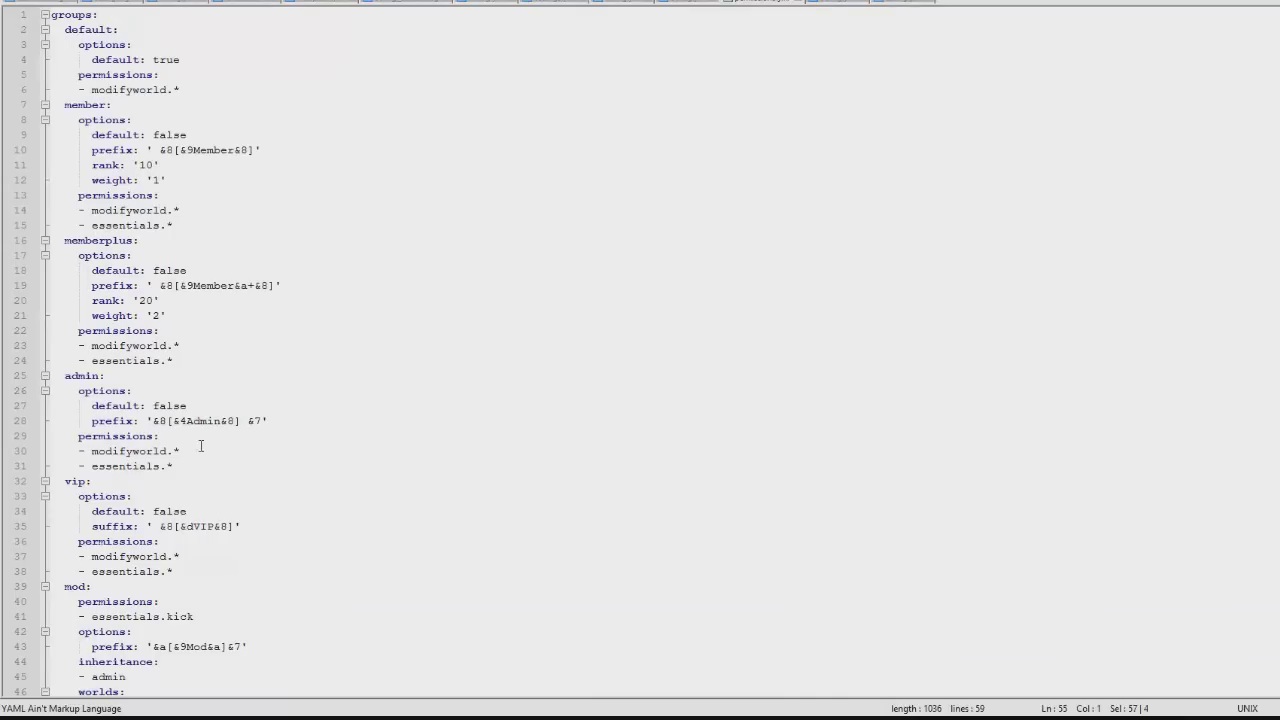
{"action": "left_click_drag", "start_coordinate": [298, 356], "coordinate": [53, 150]}
{"action": "left_click", "coordinate": [289, 329]}
{"action": "left_click_drag", "start_coordinate": [252, 318], "coordinate": [52, 105]}
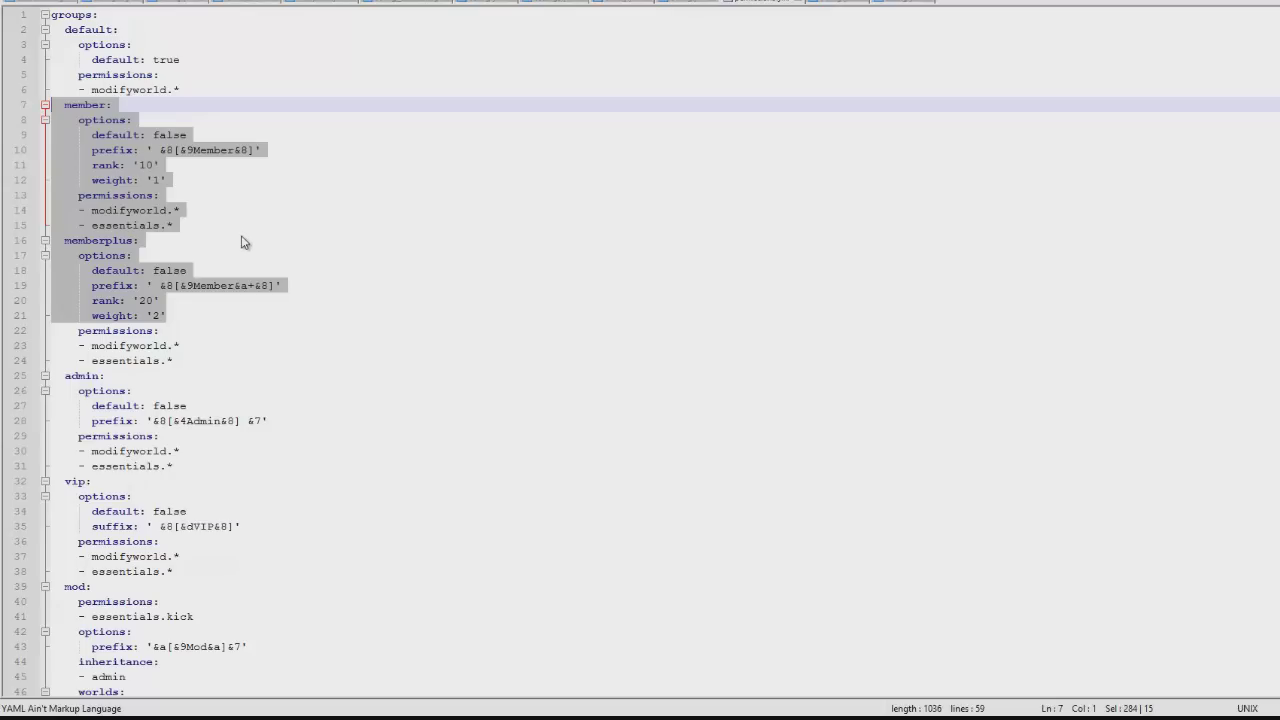
{"action": "left_click", "coordinate": [217, 47]}
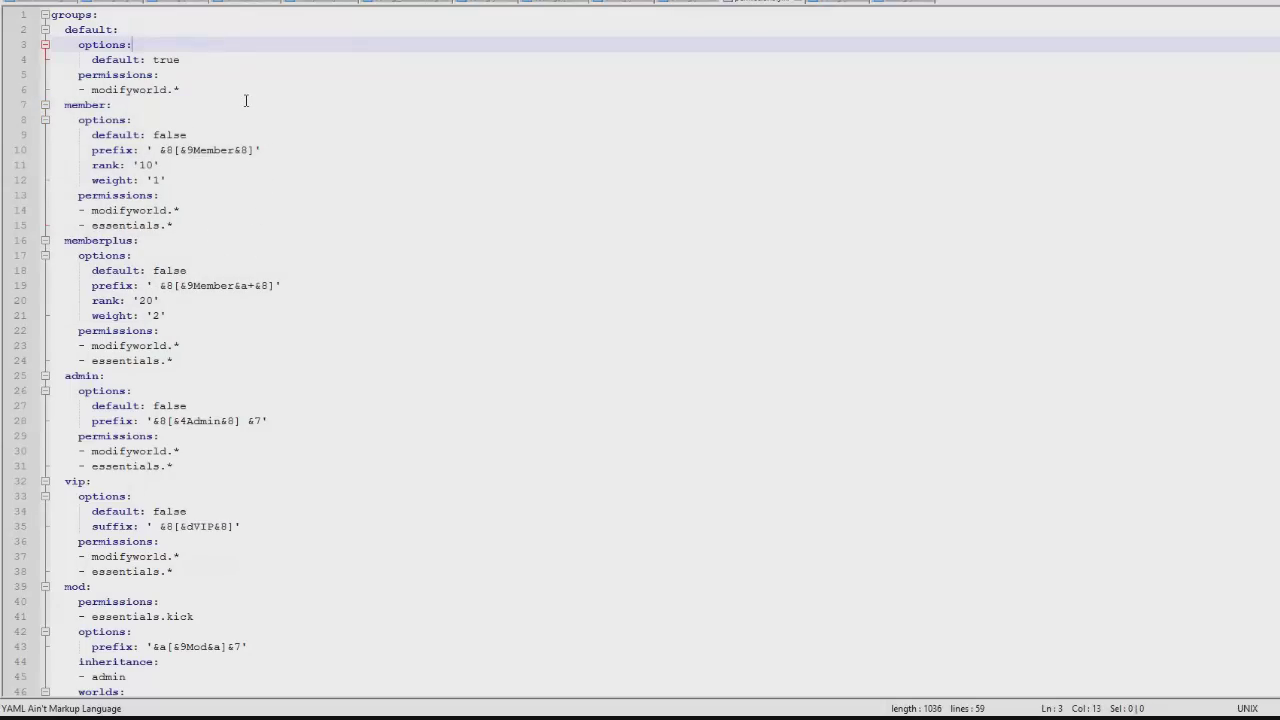
{"action": "left_click_drag", "start_coordinate": [245, 100], "coordinate": [50, 28]}
{"action": "left_click", "coordinate": [141, 75]}
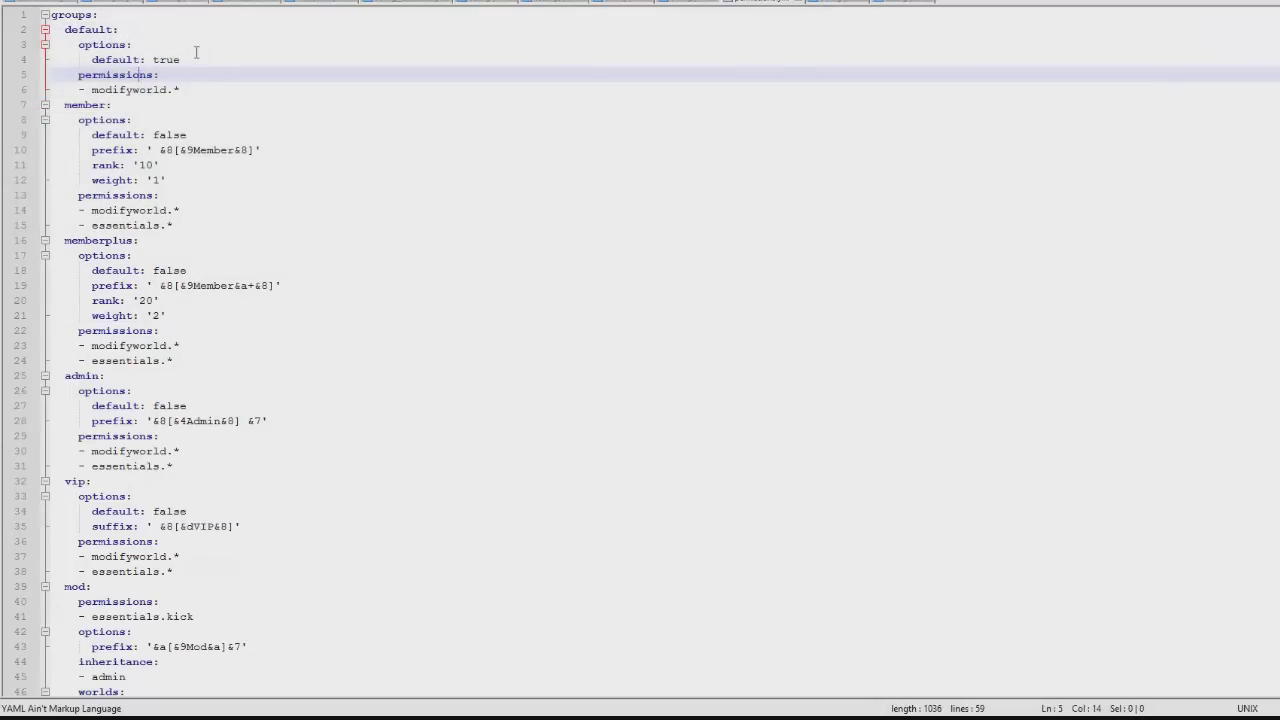
{"action": "left_click_drag", "start_coordinate": [185, 90], "coordinate": [50, 29]}
{"action": "key", "text": "BackSpace"}
{"action": "key", "text": "BackSpace"}
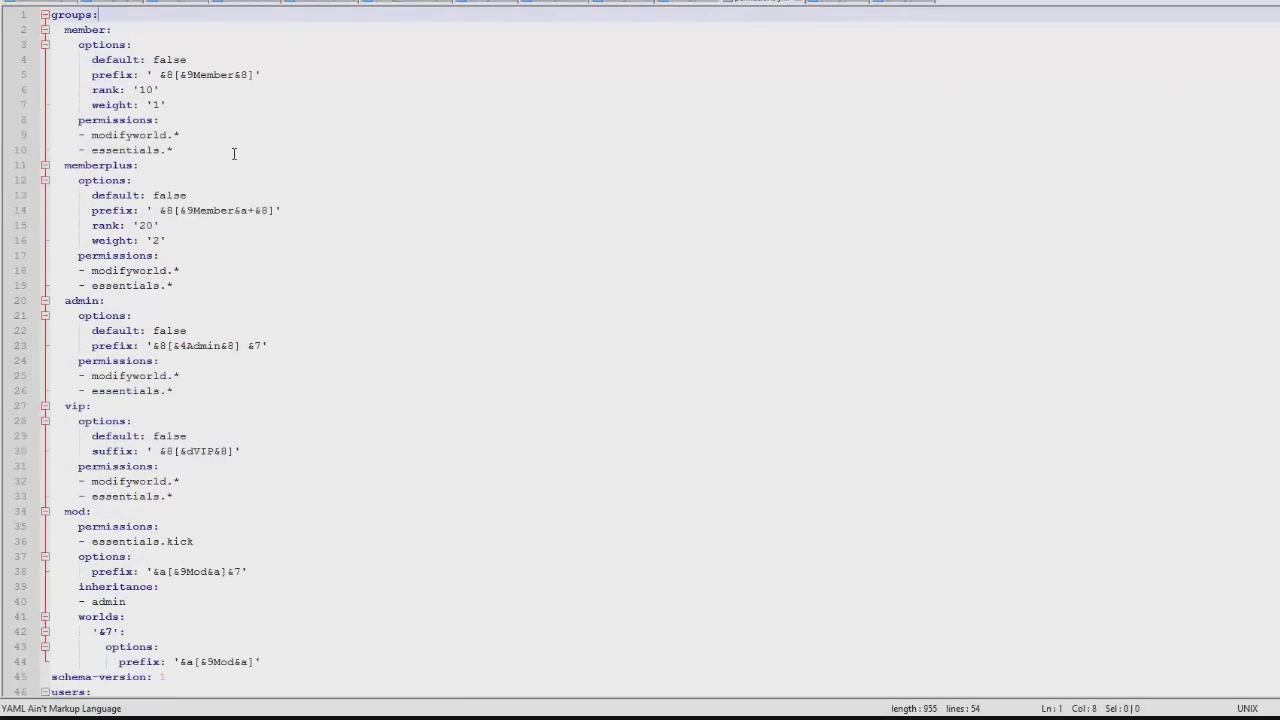
- Make member the default group by setting its default option to true
{"action": "double_click", "coordinate": [174, 60]}
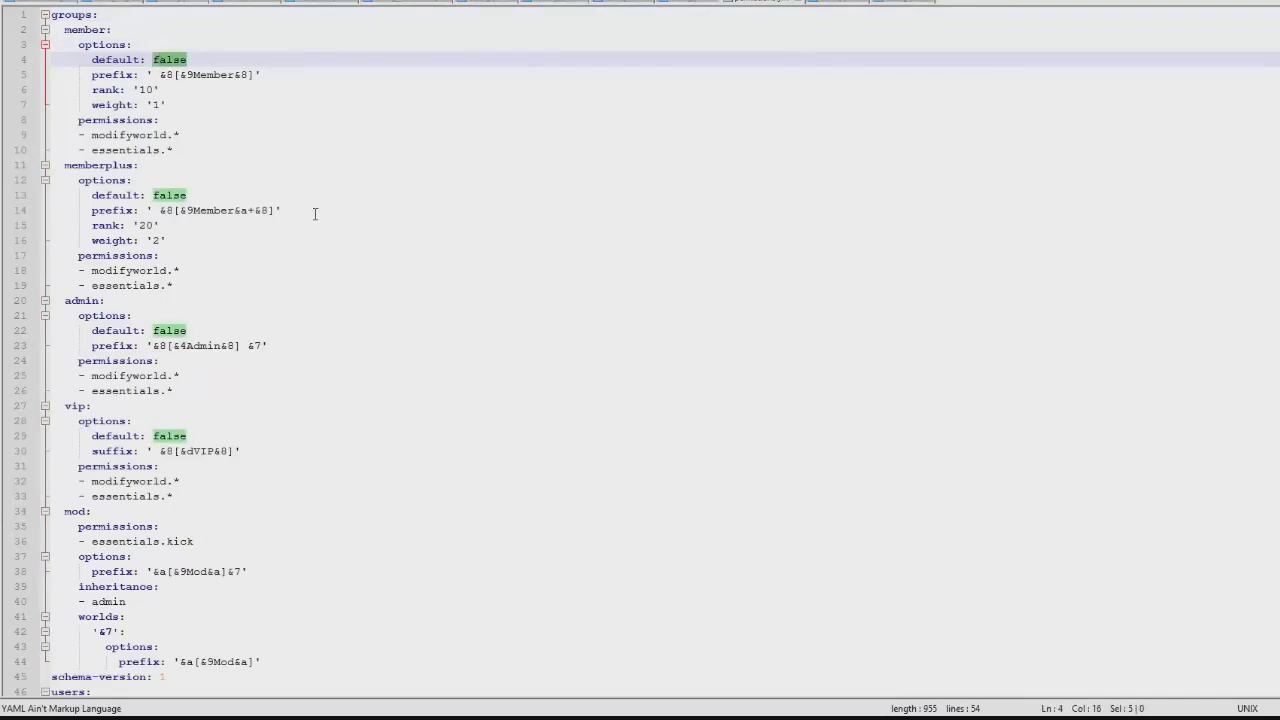
{"action": "type", "text": "true"}
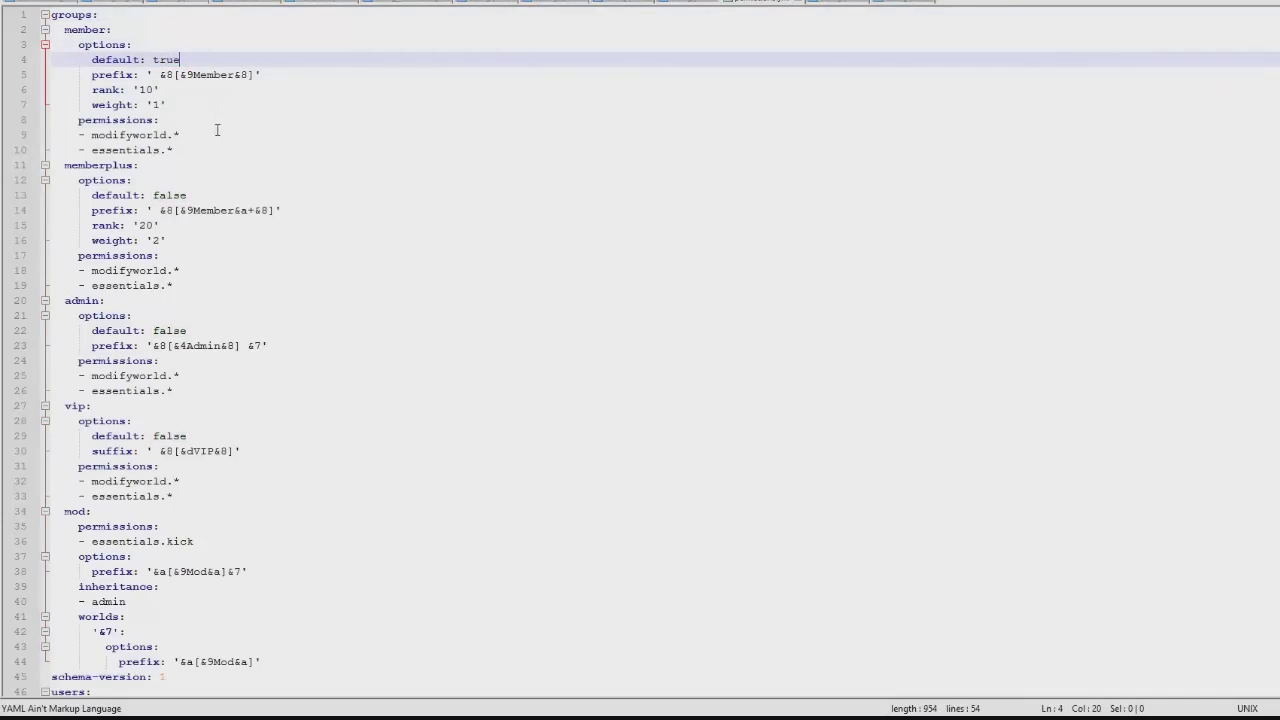
{"action": "left_click_drag", "start_coordinate": [180, 150], "coordinate": [62, 29]}
{"action": "left_click", "coordinate": [273, 117]}
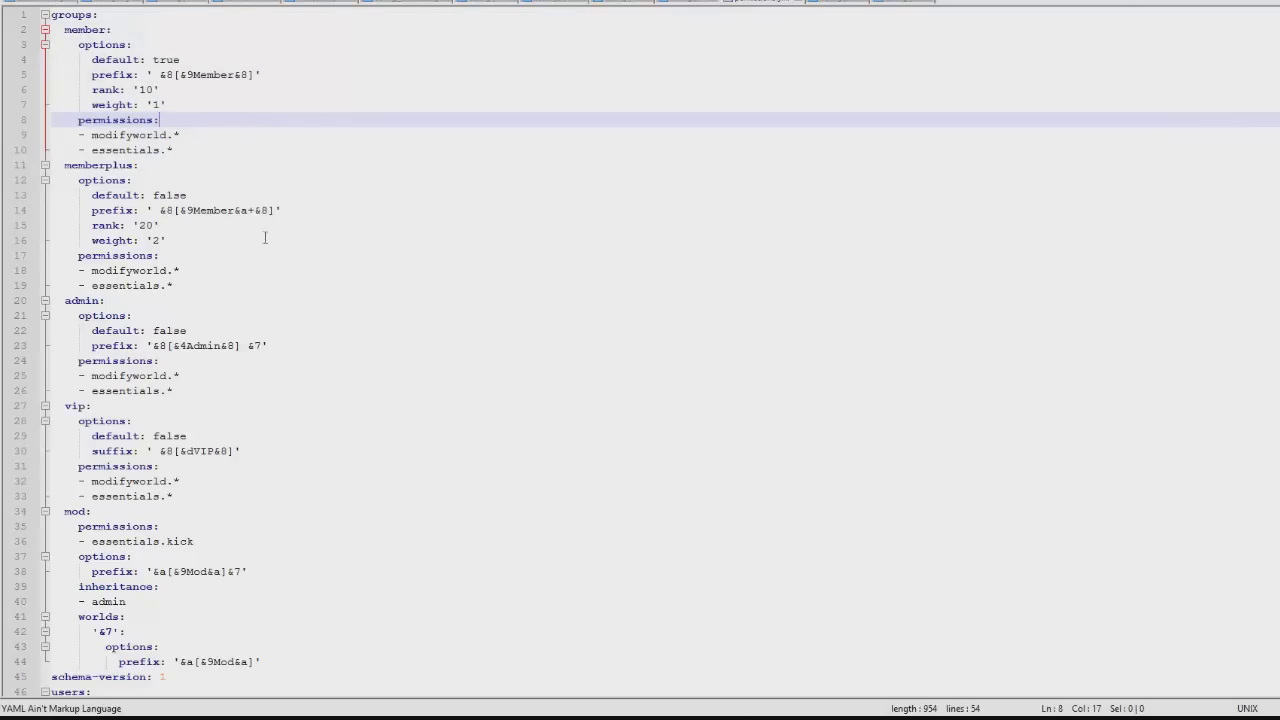
{"action": "left_click_drag", "start_coordinate": [318, 283], "coordinate": [52, 89]}
{"action": "left_click", "coordinate": [391, 271]}
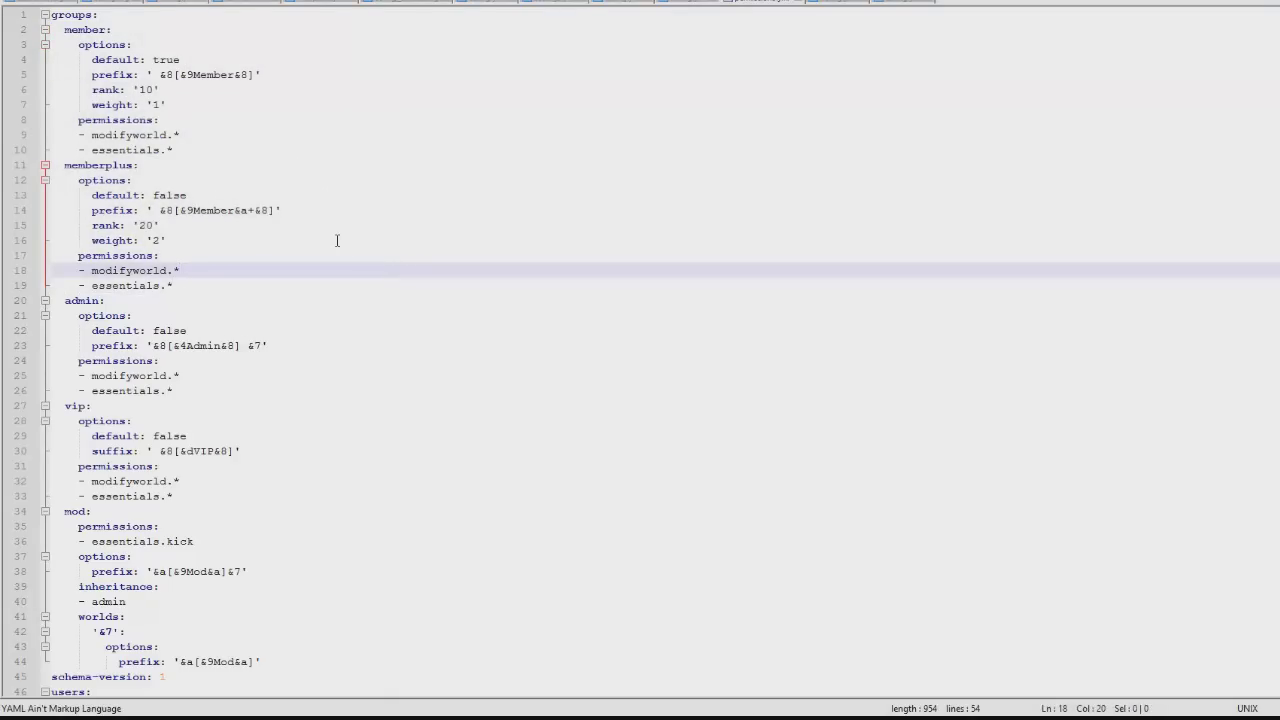
{"action": "left_click", "coordinate": [206, 439]}
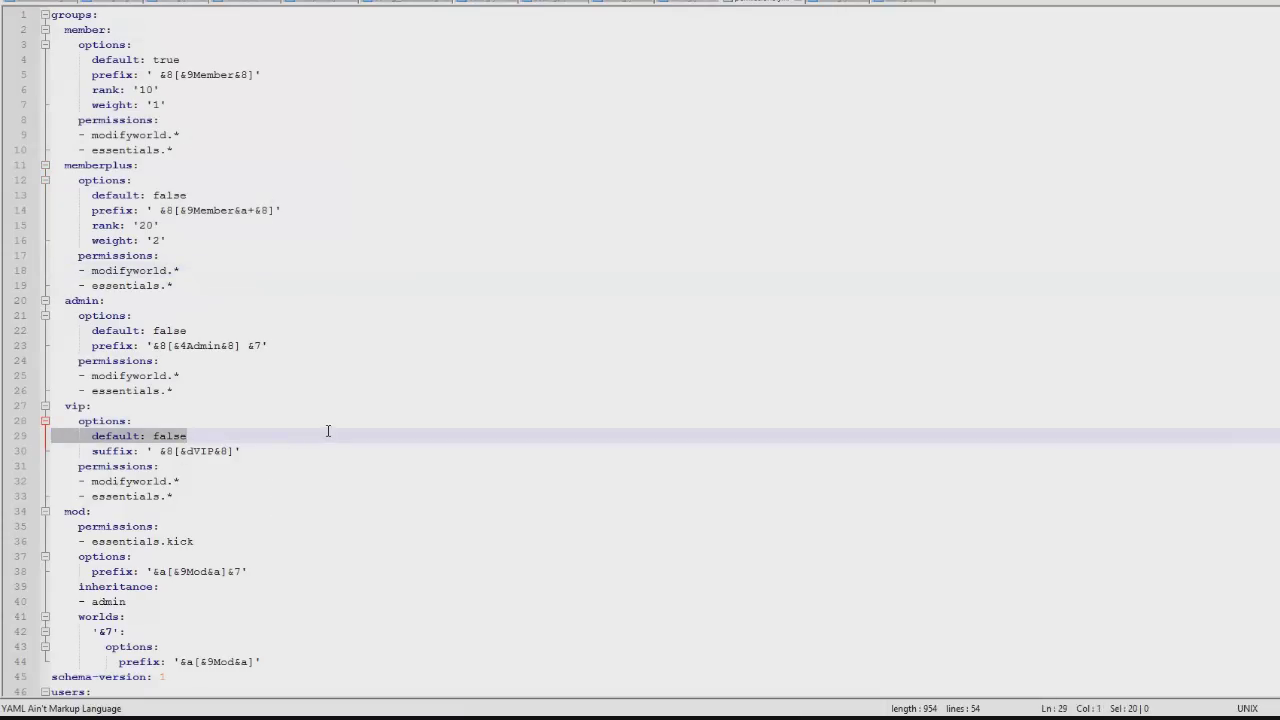
- Duplicate the member group's prefix line, rename the copy to suffix and remove its member tag text
{"action": "left_click_drag", "start_coordinate": [296, 75], "coordinate": [8, 77]}
{"action": "key", "text": "ctrl+c"}
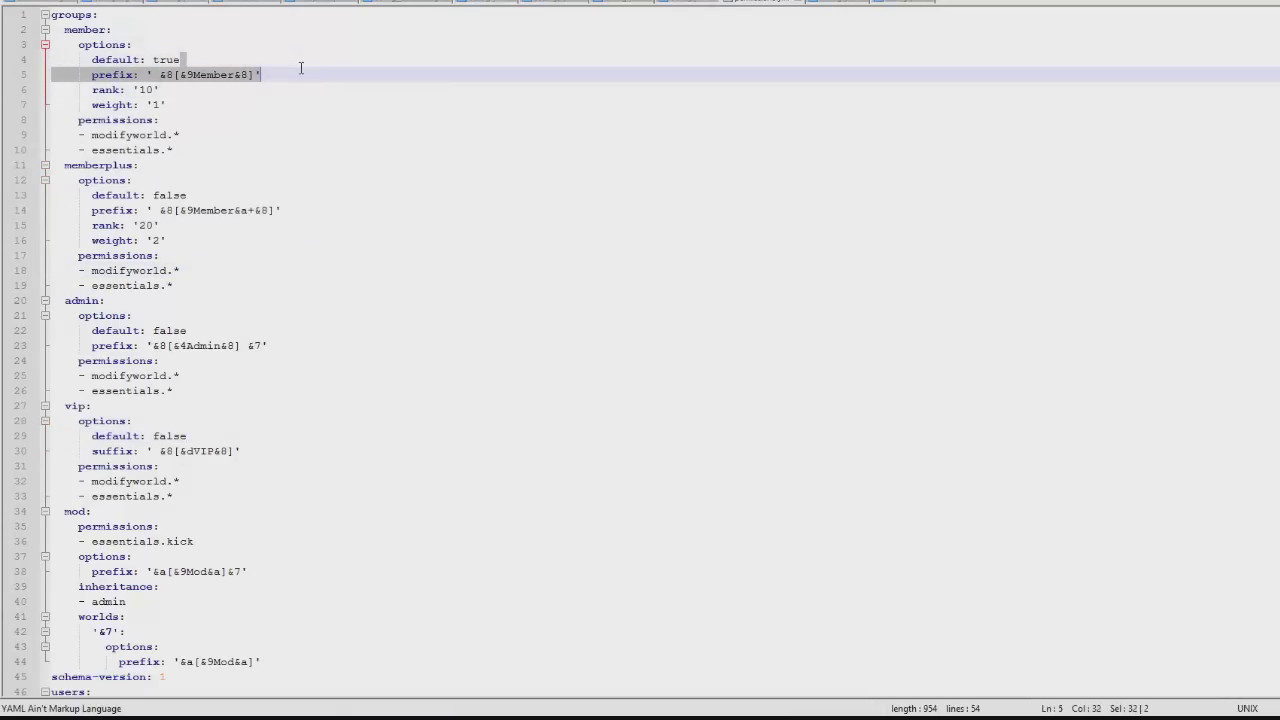
{"action": "left_click", "coordinate": [299, 71]}
{"action": "key", "text": "Return"}
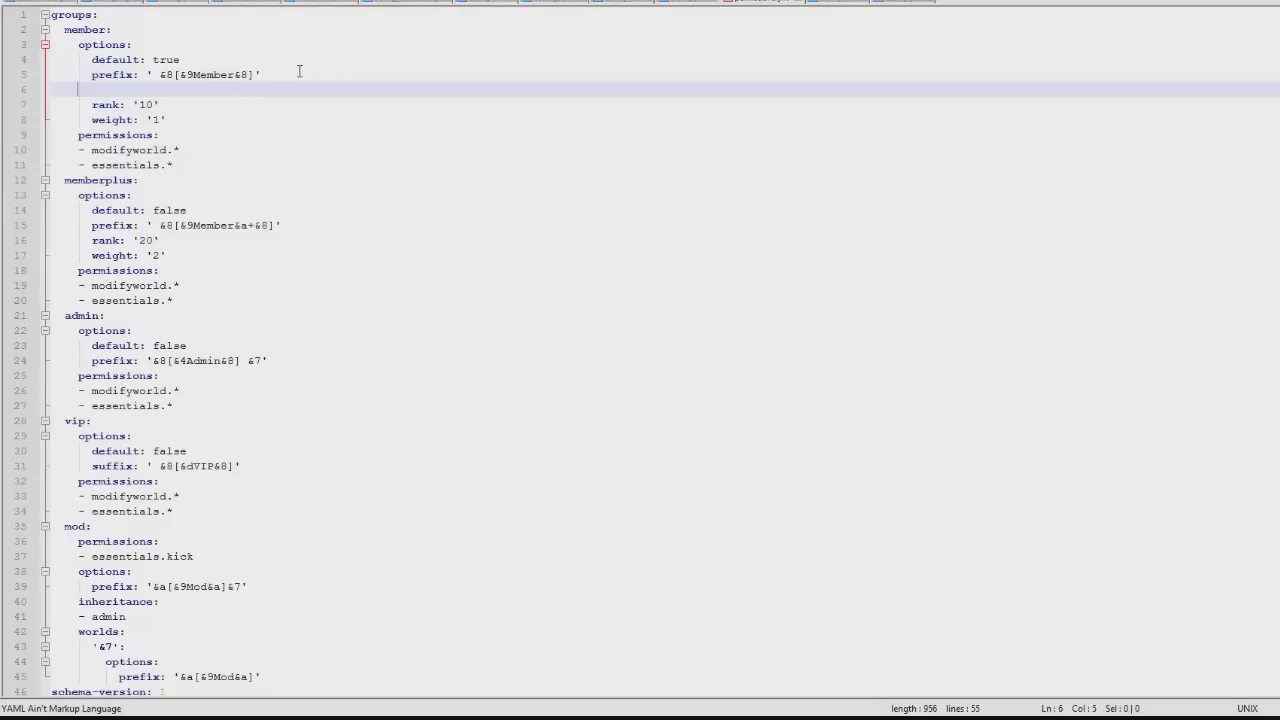
{"action": "key", "text": "ctrl+v"}
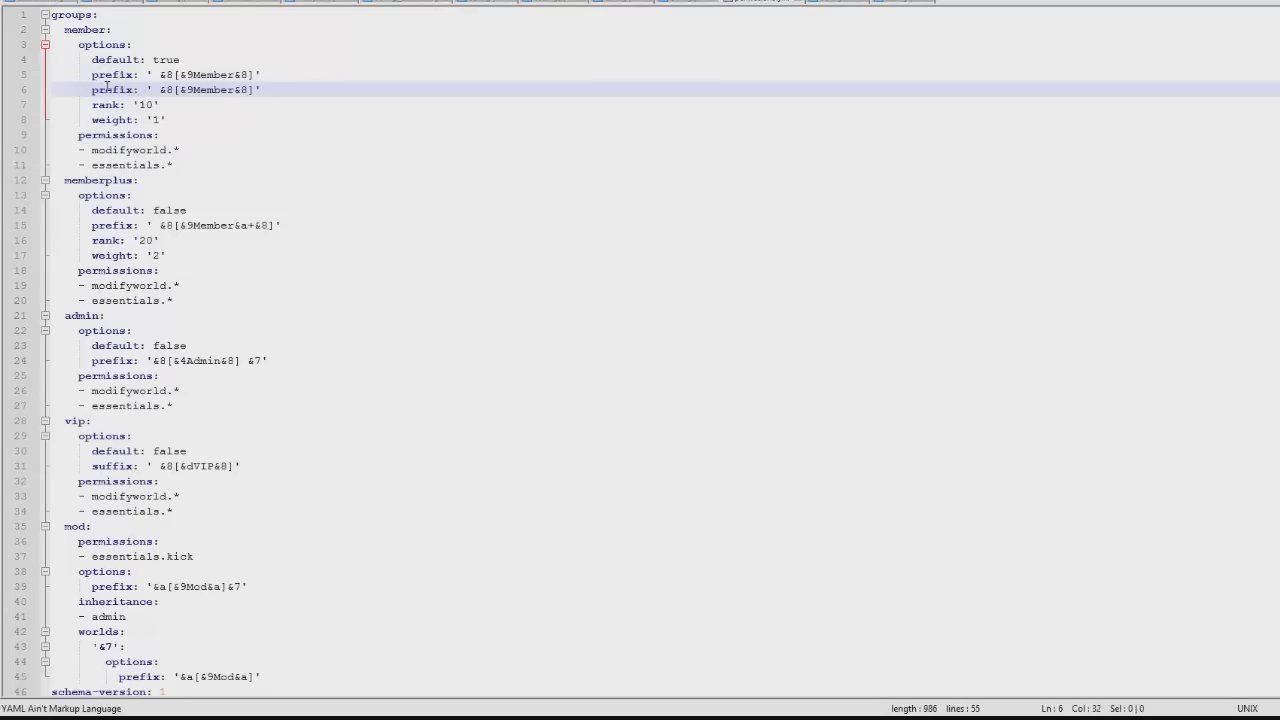
{"action": "left_click_drag", "start_coordinate": [115, 90], "coordinate": [92, 90]}
{"action": "type", "text": "sufg"}
{"action": "key", "text": "BackSpace"}
{"action": "left_click_drag", "start_coordinate": [160, 89], "coordinate": [249, 91]}
{"action": "key", "text": "BackSpace"}
- Change the member group's prefix to '&8[&9Member&8] &7', without a leading space
{"action": "left_click", "coordinate": [160, 75]}
{"action": "key", "text": "BackSpace"}
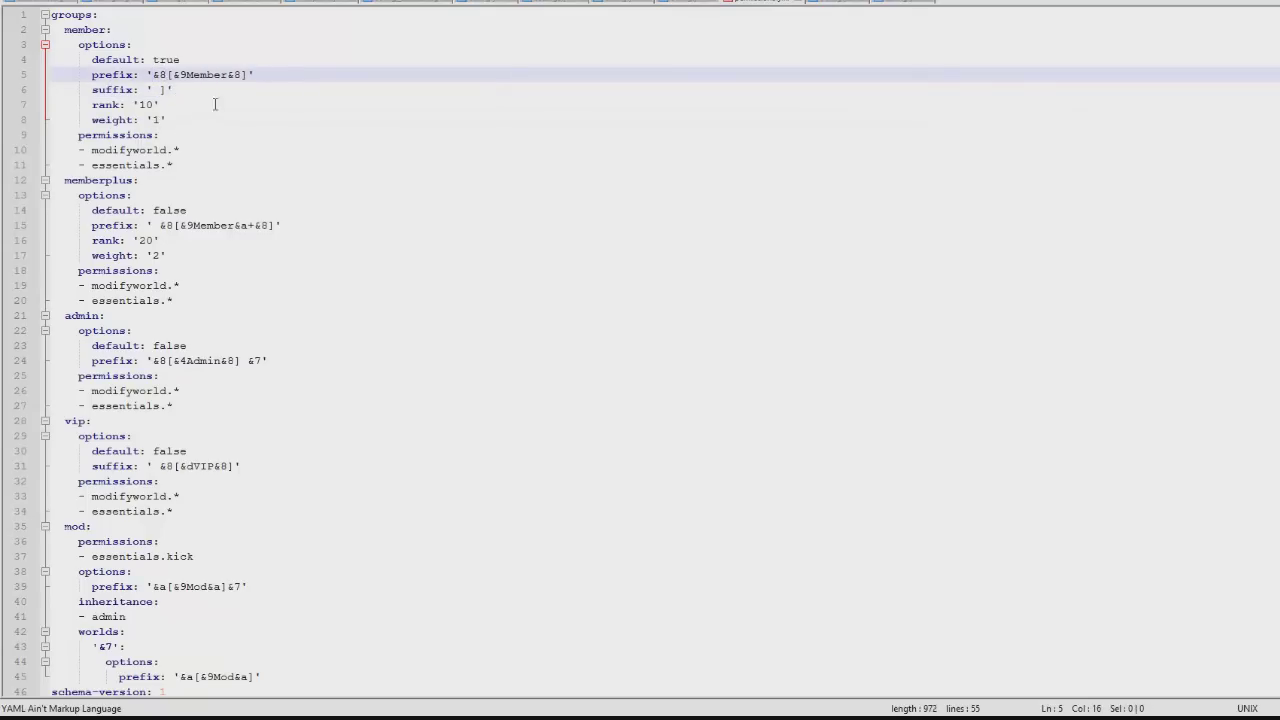
{"action": "left_click", "coordinate": [250, 75]}
{"action": "left_click_drag", "start_coordinate": [307, 74], "coordinate": [134, 75]}
{"action": "left_click", "coordinate": [270, 76]}
{"action": "left_click", "coordinate": [262, 75]}
{"action": "left_click", "coordinate": [166, 90]}
- Clear the member group's suffix value and delete the suffix line
{"action": "key", "text": "BackSpace"}
{"action": "key", "text": "BackSpace"}
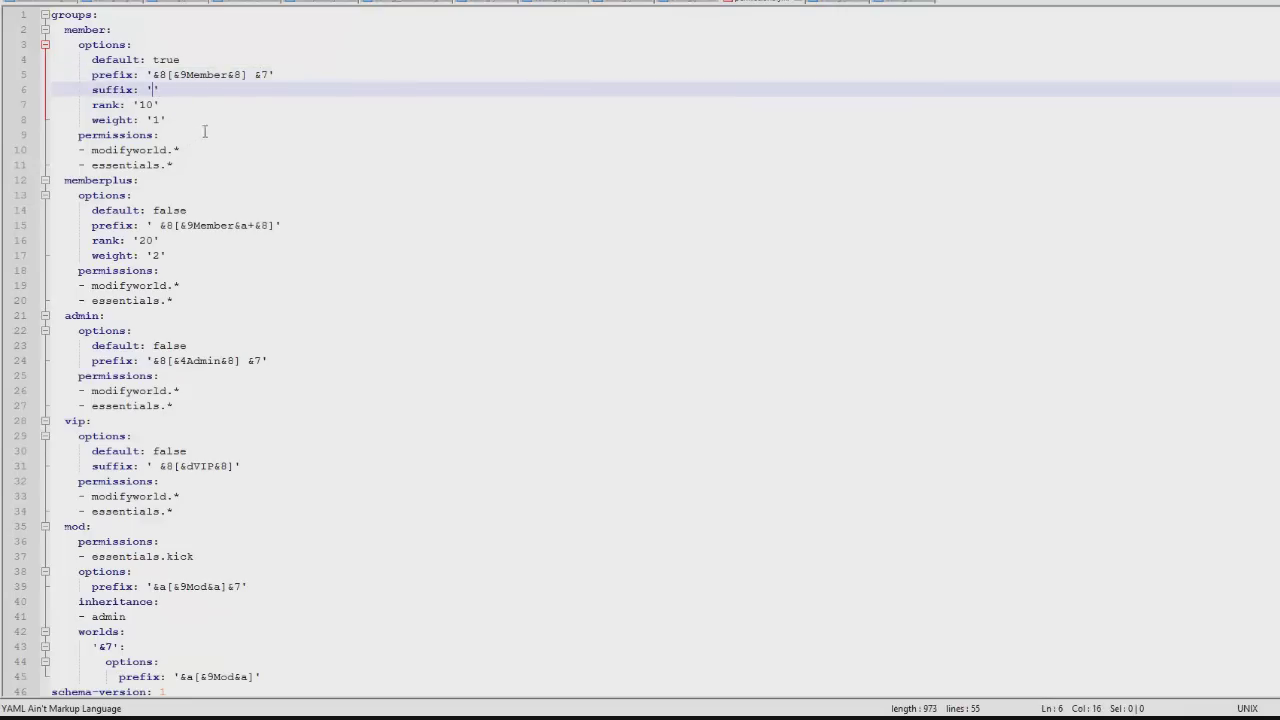
{"action": "left_click", "coordinate": [181, 79]}
{"action": "left_click_drag", "start_coordinate": [174, 89], "coordinate": [52, 89]}
{"action": "key", "text": "BackSpace"}
{"action": "key", "text": "BackSpace"}
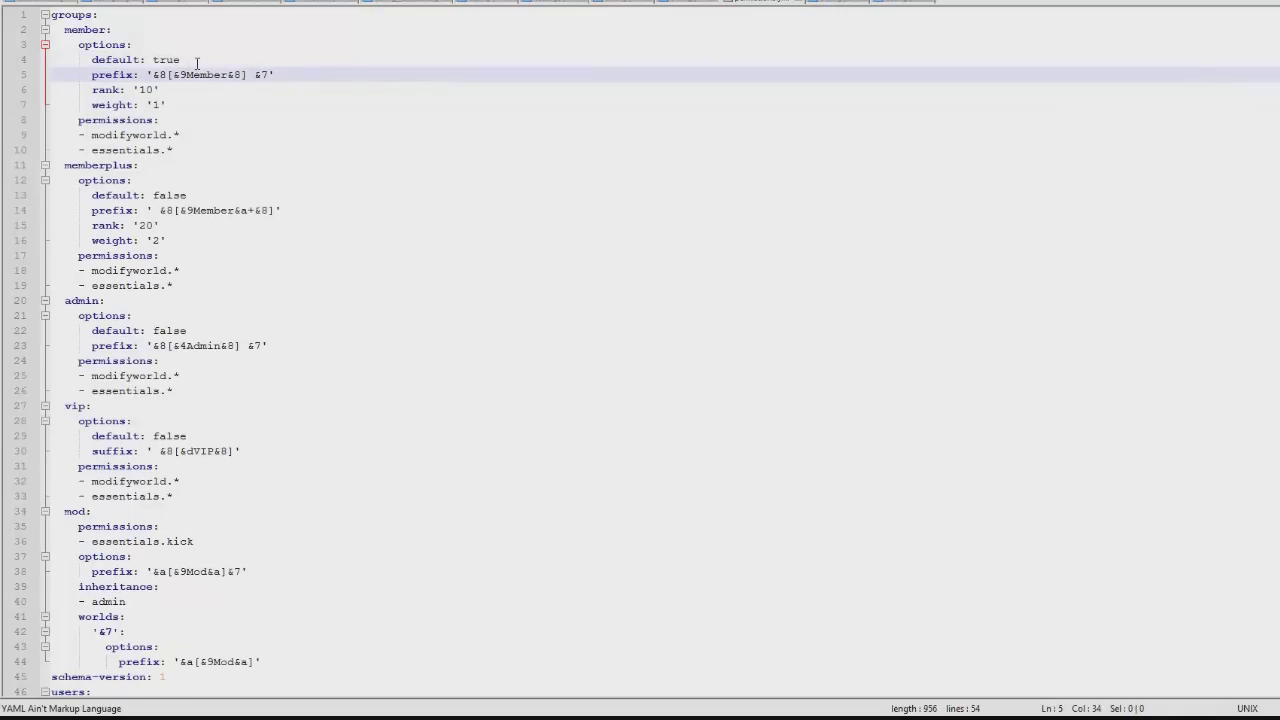
- Examine the mod group's inheritance entry, its permissions and prefix, and compare them with the other group definitions
{"action": "scroll", "coordinate": [322, 186], "scroll_direction": "down", "scroll_amount": 1}
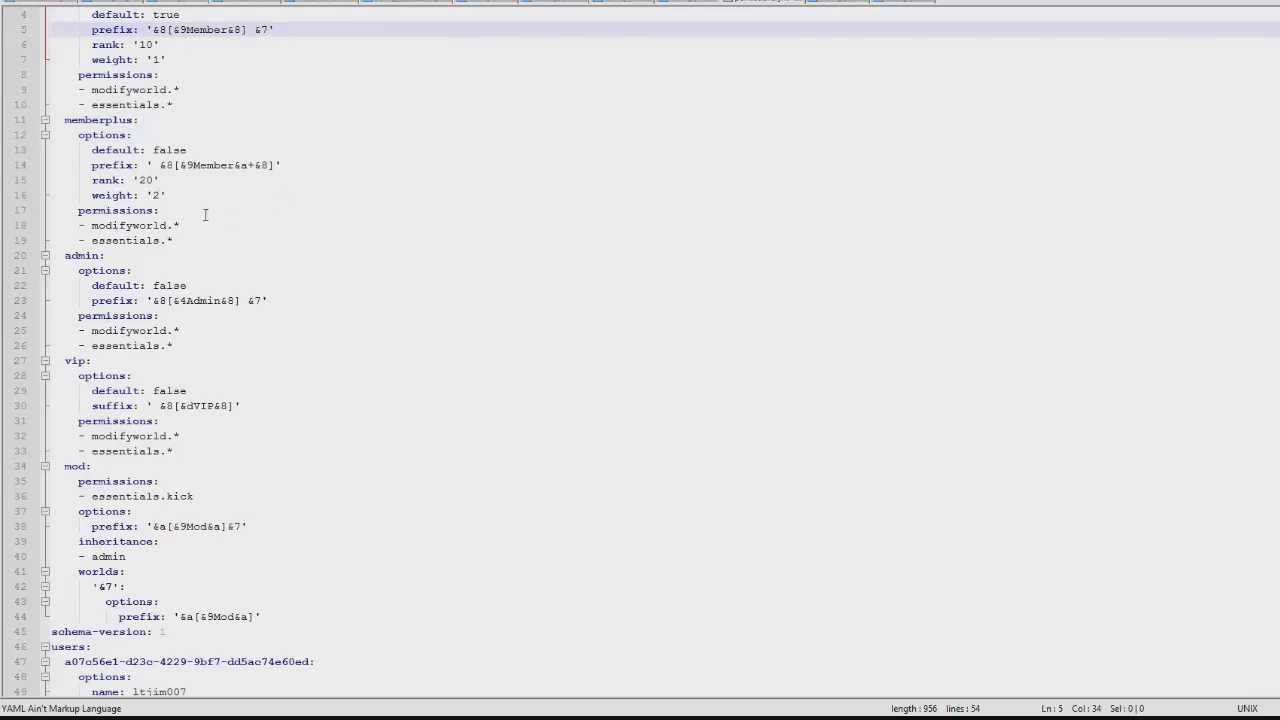
{"action": "scroll", "coordinate": [185, 322], "scroll_direction": "down", "scroll_amount": 1}
{"action": "scroll", "coordinate": [185, 336], "scroll_direction": "down", "scroll_amount": 1}
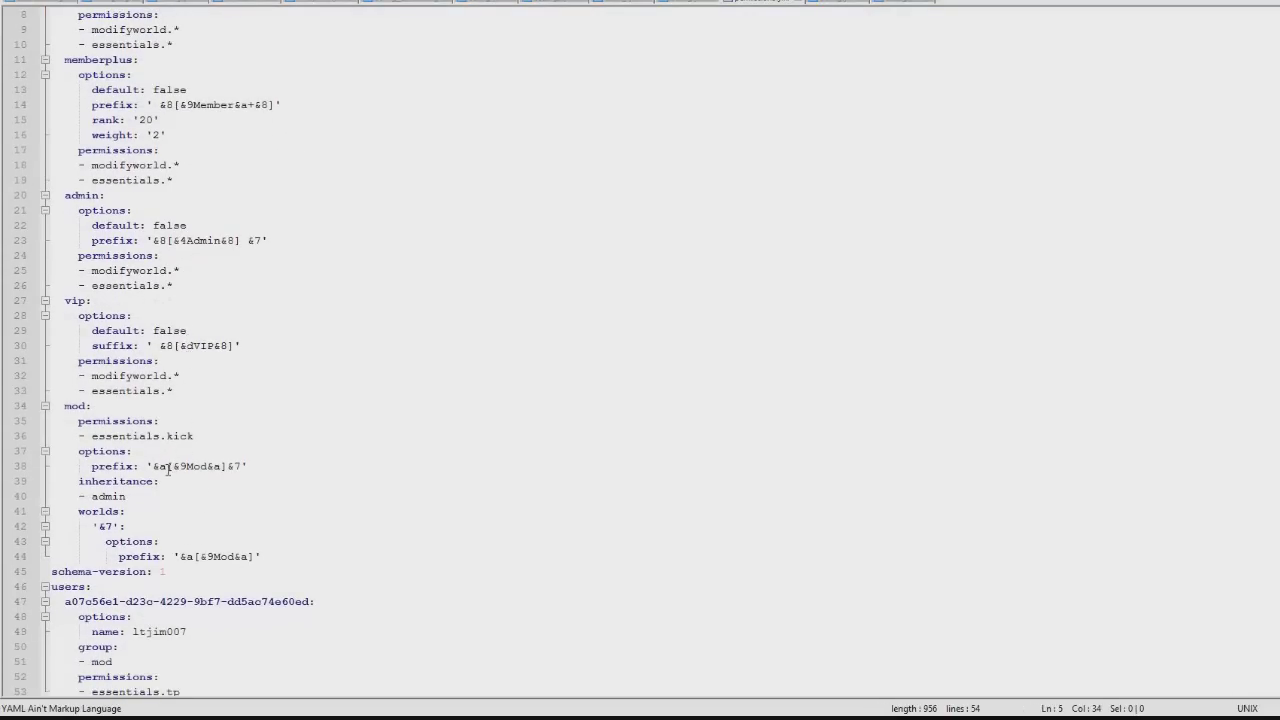
{"action": "left_click_drag", "start_coordinate": [224, 493], "coordinate": [180, 390]}
{"action": "left_click", "coordinate": [143, 500]}
{"action": "left_click_drag", "start_coordinate": [143, 500], "coordinate": [8, 487]}
{"action": "left_click", "coordinate": [122, 437]}
{"action": "scroll", "coordinate": [125, 443], "scroll_direction": "up", "scroll_amount": 2}
{"action": "scroll", "coordinate": [110, 487], "scroll_direction": "down", "scroll_amount": 3}
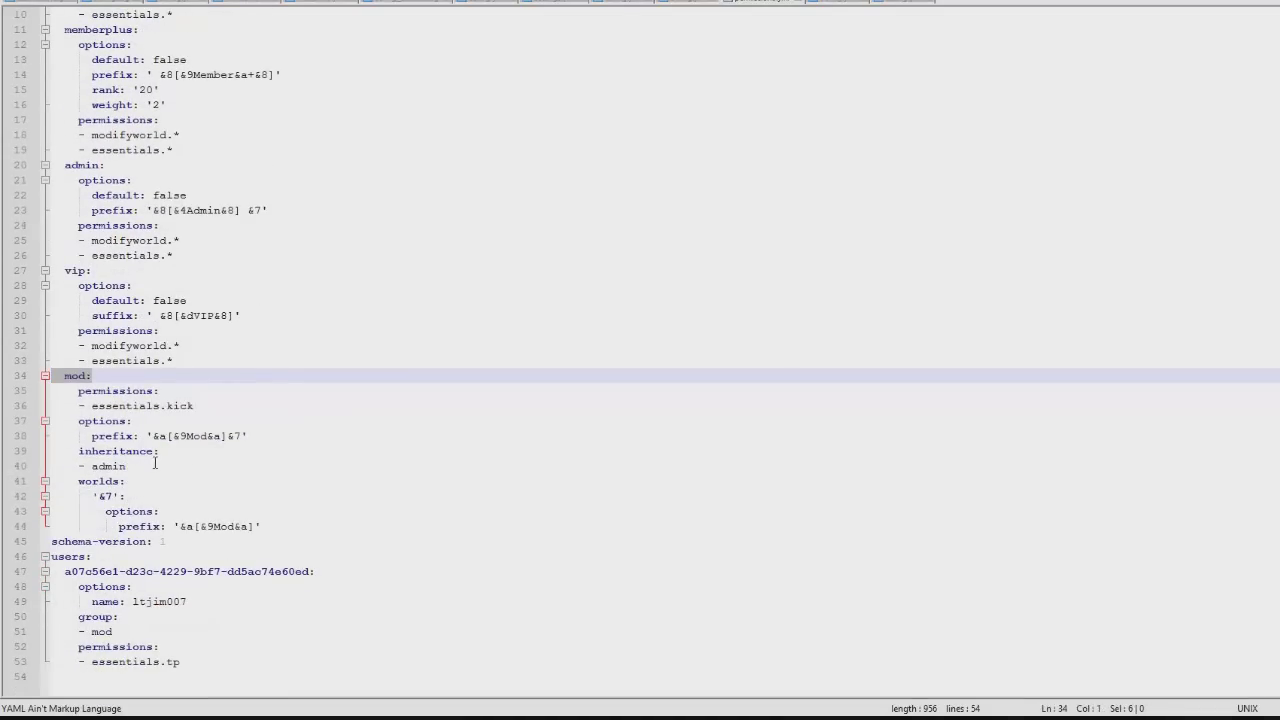
{"action": "left_click", "coordinate": [157, 463]}
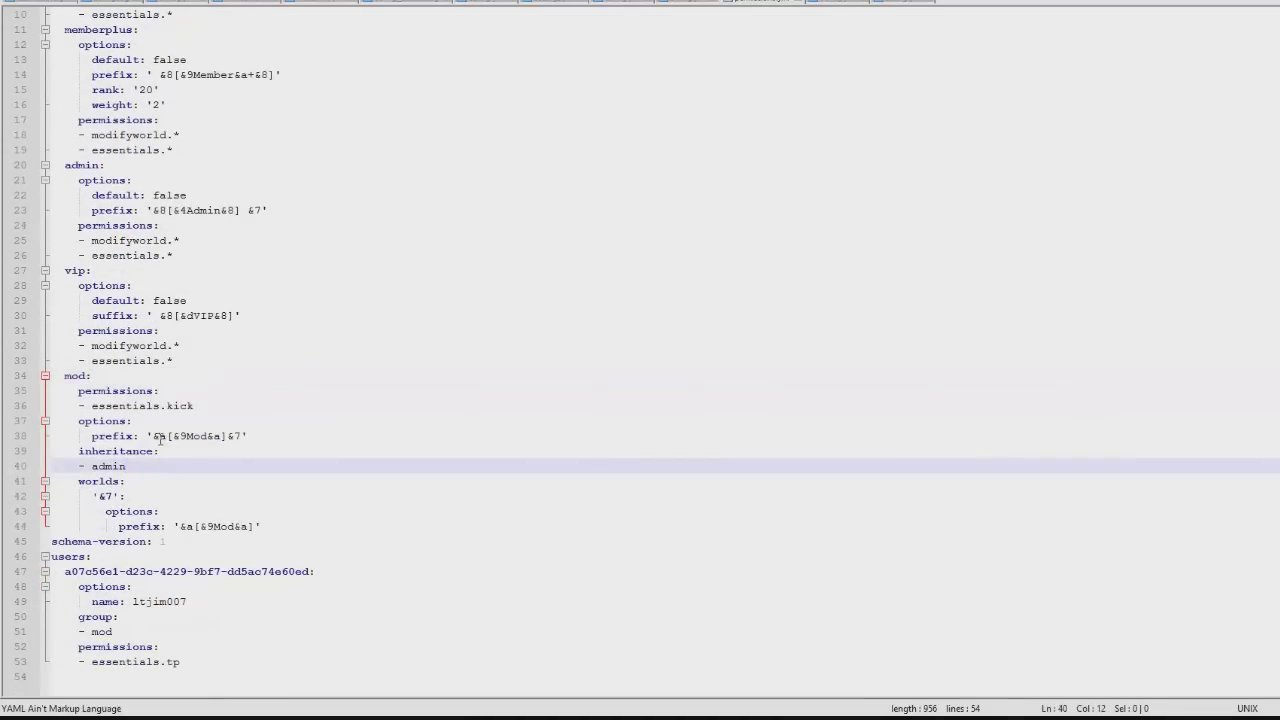
{"action": "left_click_drag", "start_coordinate": [162, 463], "coordinate": [8, 470]}
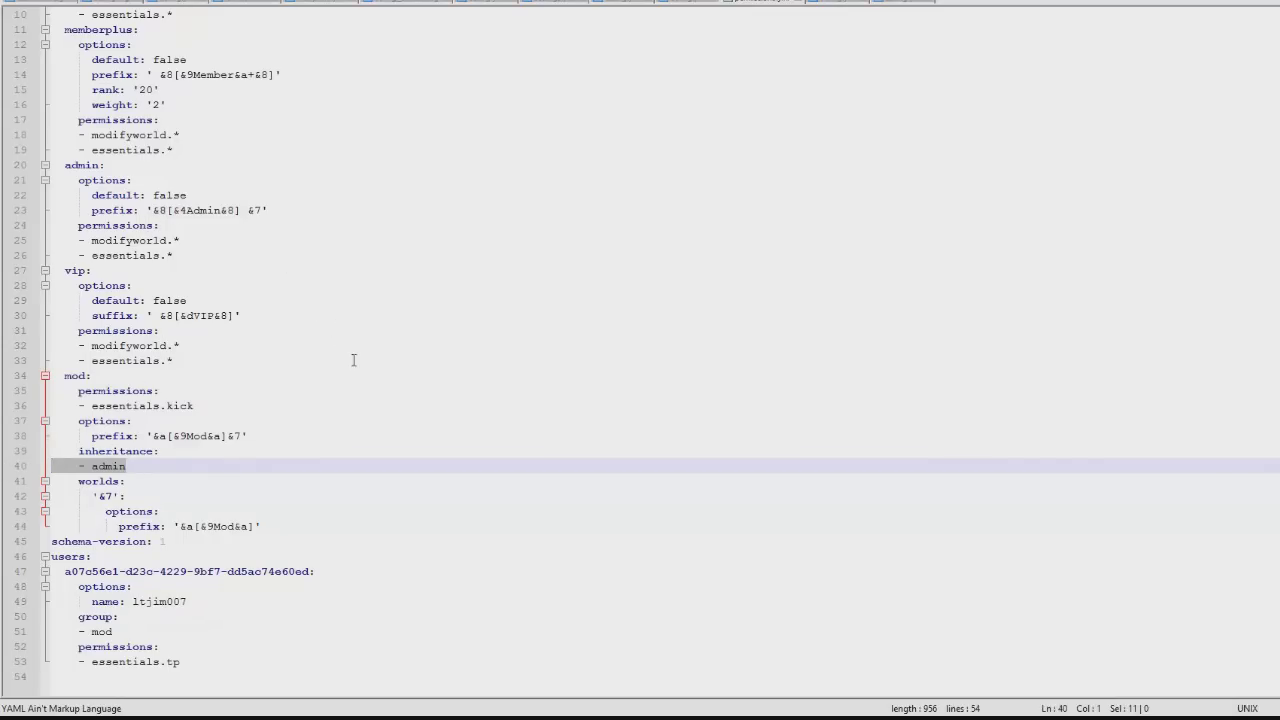
{"action": "scroll", "coordinate": [152, 494], "scroll_direction": "up", "scroll_amount": 2}
{"action": "scroll", "coordinate": [155, 494], "scroll_direction": "down", "scroll_amount": 2}
{"action": "left_click", "coordinate": [157, 494]}
{"action": "scroll", "coordinate": [222, 414], "scroll_direction": "up", "scroll_amount": 2}
{"action": "scroll", "coordinate": [222, 415], "scroll_direction": "up", "scroll_amount": 2}
{"action": "left_click_drag", "start_coordinate": [249, 163], "coordinate": [52, 30]}
{"action": "scroll", "coordinate": [153, 468], "scroll_direction": "down", "scroll_amount": 3}
- Add member below admin in the mod group's inheritance list
{"action": "left_click", "coordinate": [153, 468]}
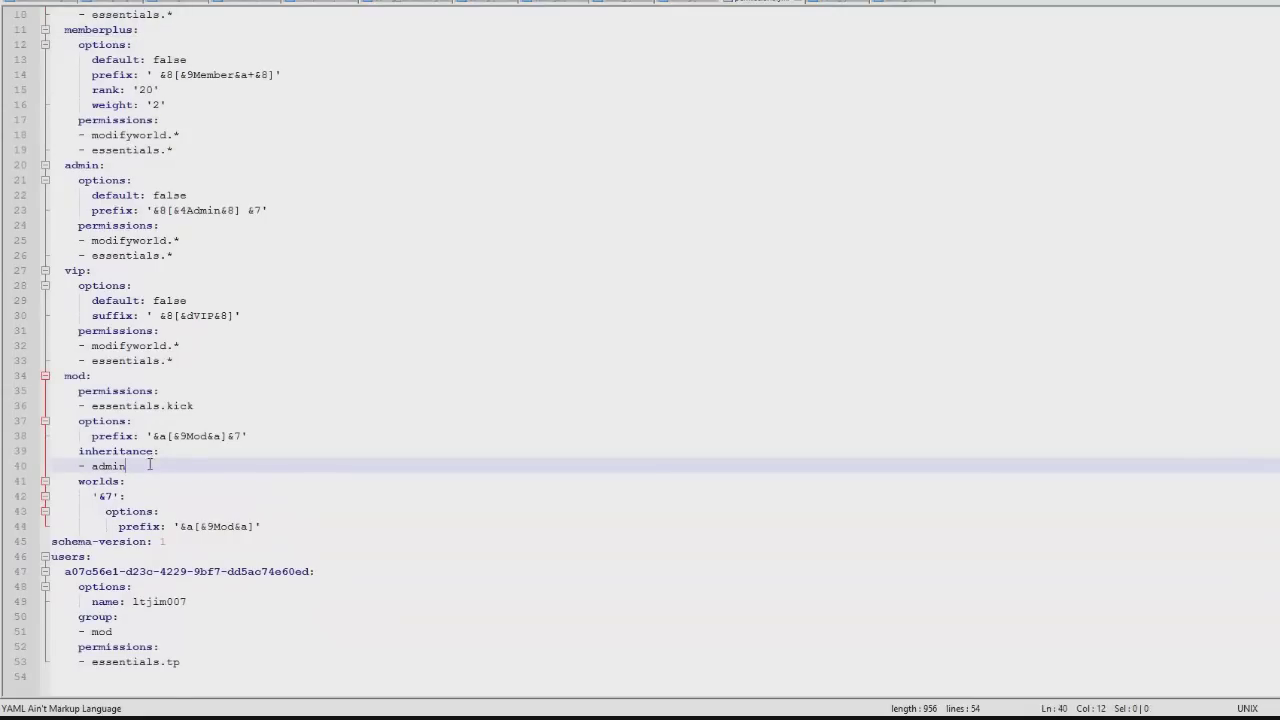
{"action": "key", "text": "Return"}
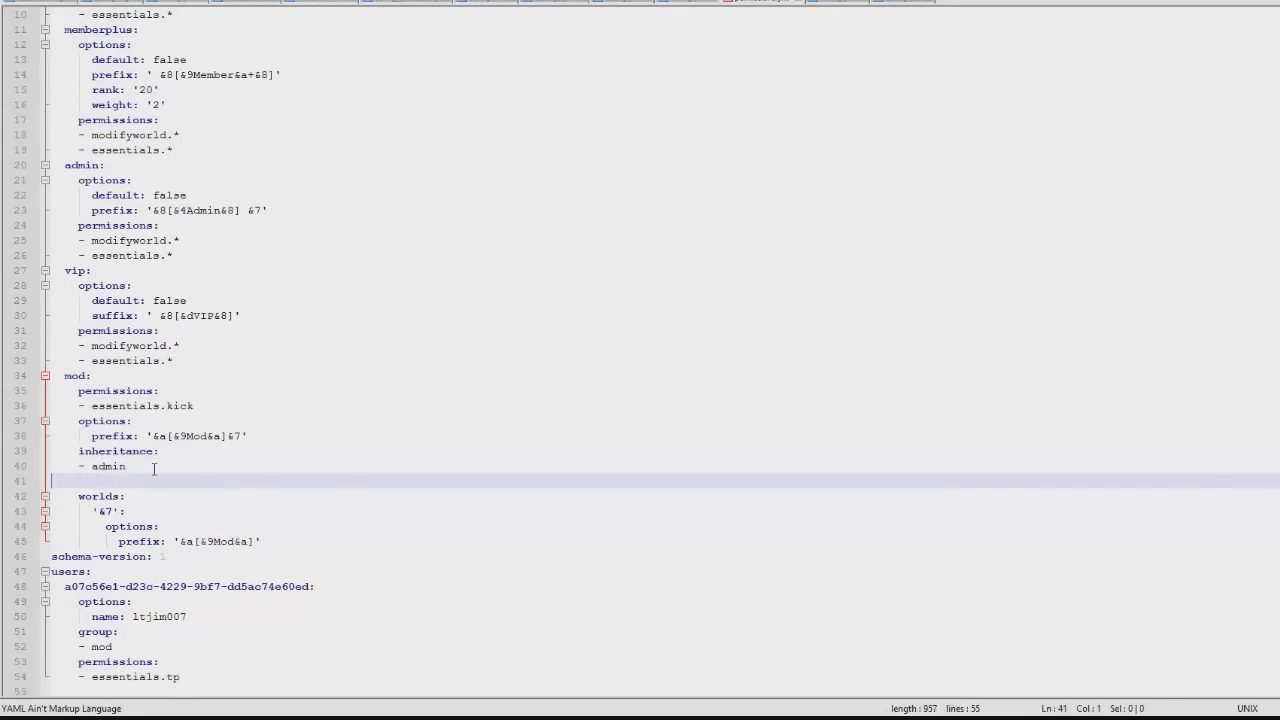
{"action": "type", "text": "- member"}
- Add the essentials.kit permission to the member group, looking up the kit nodes in the Essentials permissions reference
{"action": "scroll", "coordinate": [167, 212], "scroll_direction": "up", "scroll_amount": 3}
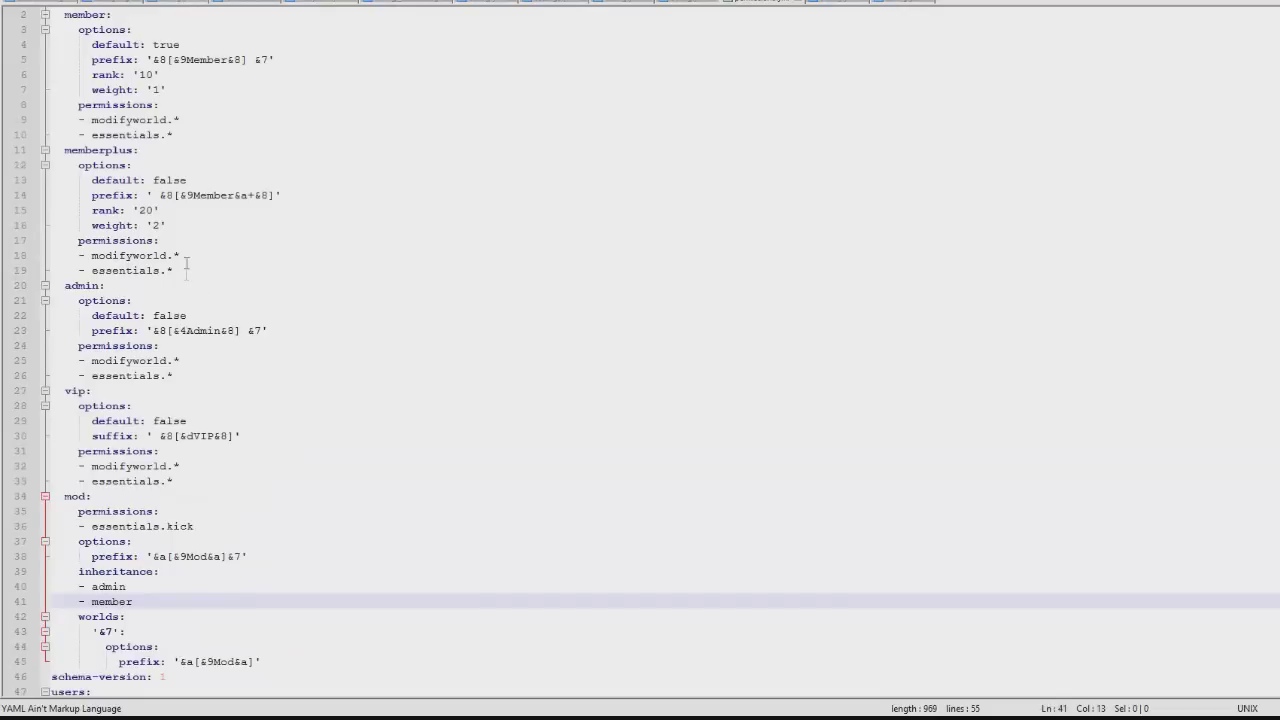
{"action": "left_click", "coordinate": [197, 140]}
{"action": "left_click", "coordinate": [195, 148]}
{"action": "key", "text": "Return"}
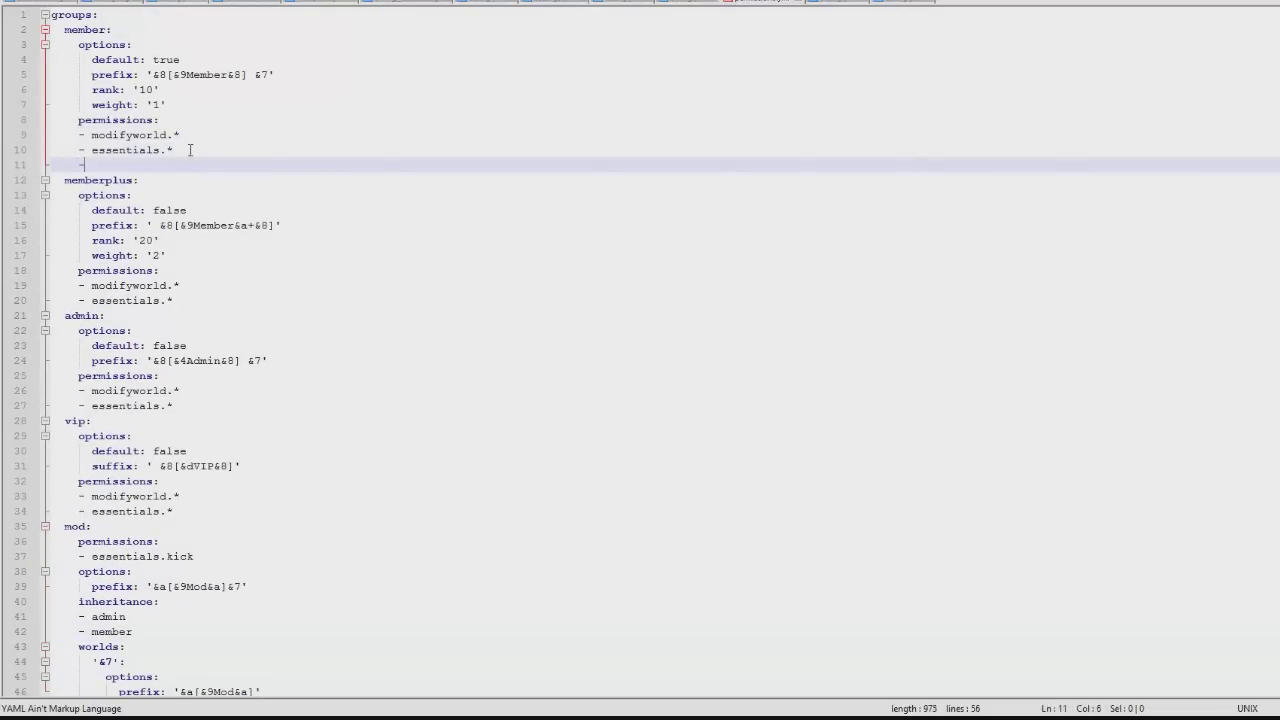
{"action": "type", "text": "ssentials"}
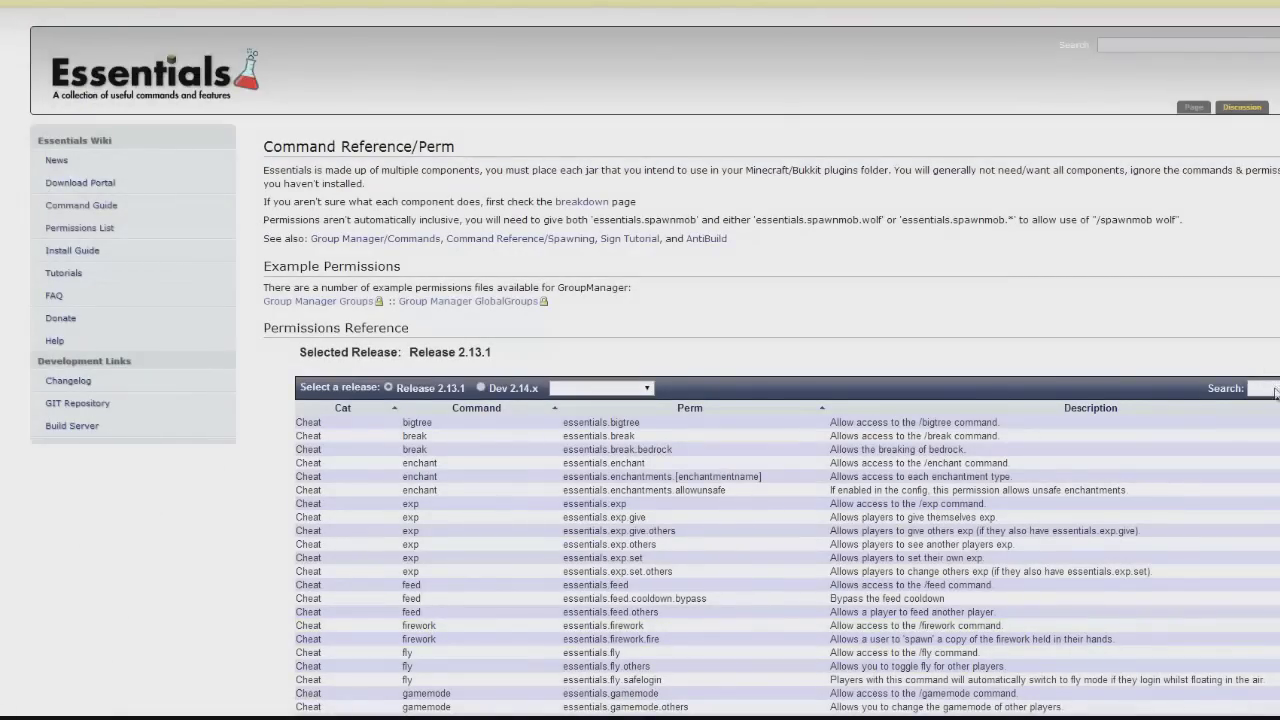
{"action": "type", "text": "kit"}
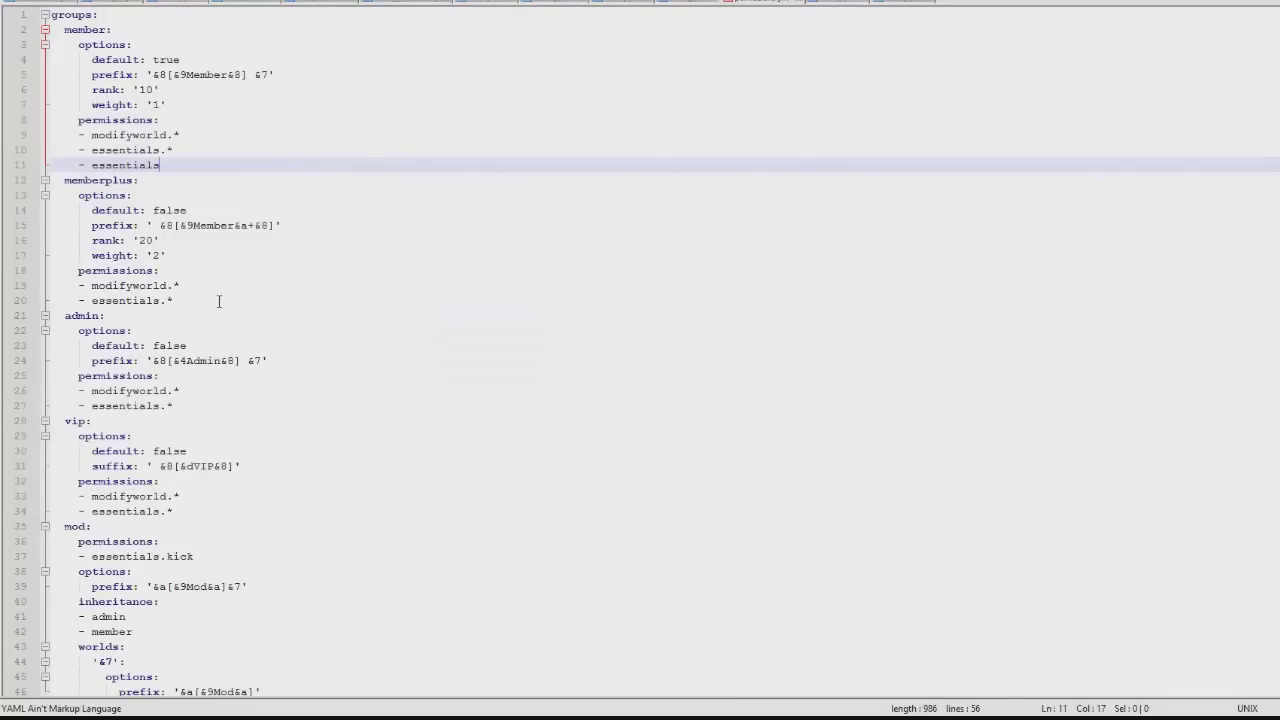
{"action": "type", "text": ".kit"}
- Replace the member group's essentials.* permission with essentials.kits.starter
{"action": "left_click", "coordinate": [181, 150]}
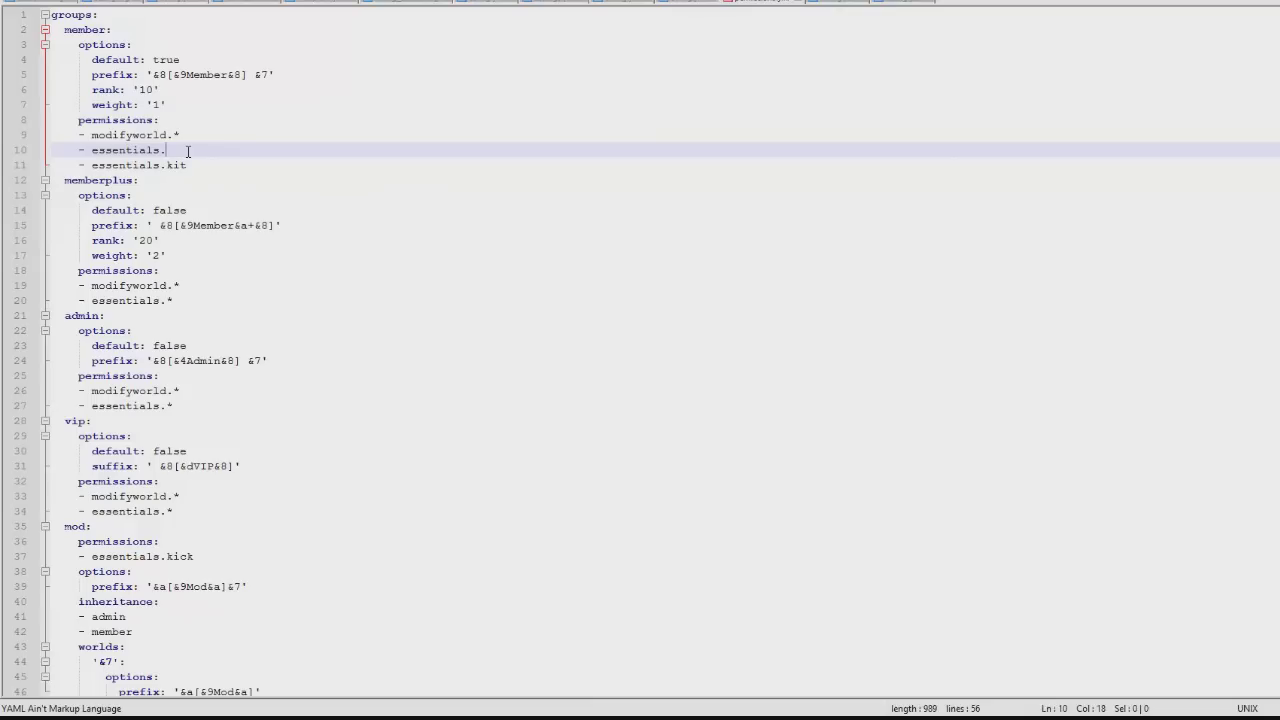
{"action": "type", "text": "kits"}
{"action": "type", "text": "t."}
{"action": "type", "text": "star"}
{"action": "type", "text": "ter"}
- Copy the member group's essentials.kits.starter permission into the memberplus group's permissions, directly below modifyworld.*
{"action": "key", "text": "ctrl+shift+Left"}
{"action": "left_click", "coordinate": [250, 150]}
{"action": "key", "text": "shift+Home"}
{"action": "key", "text": "shift+Home"}
{"action": "key", "text": "ctrl+c"}
{"action": "left_click", "coordinate": [249, 281]}
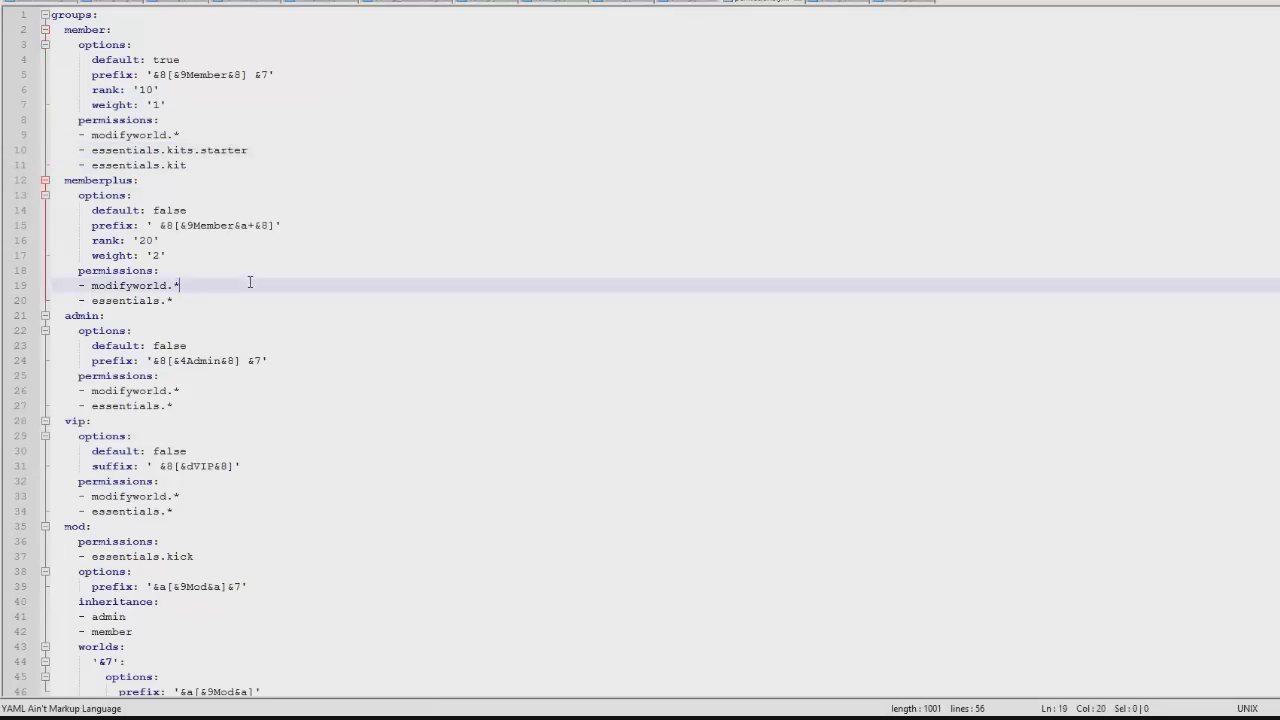
{"action": "key", "text": "Return"}
{"action": "key", "text": "ctrl+v"}
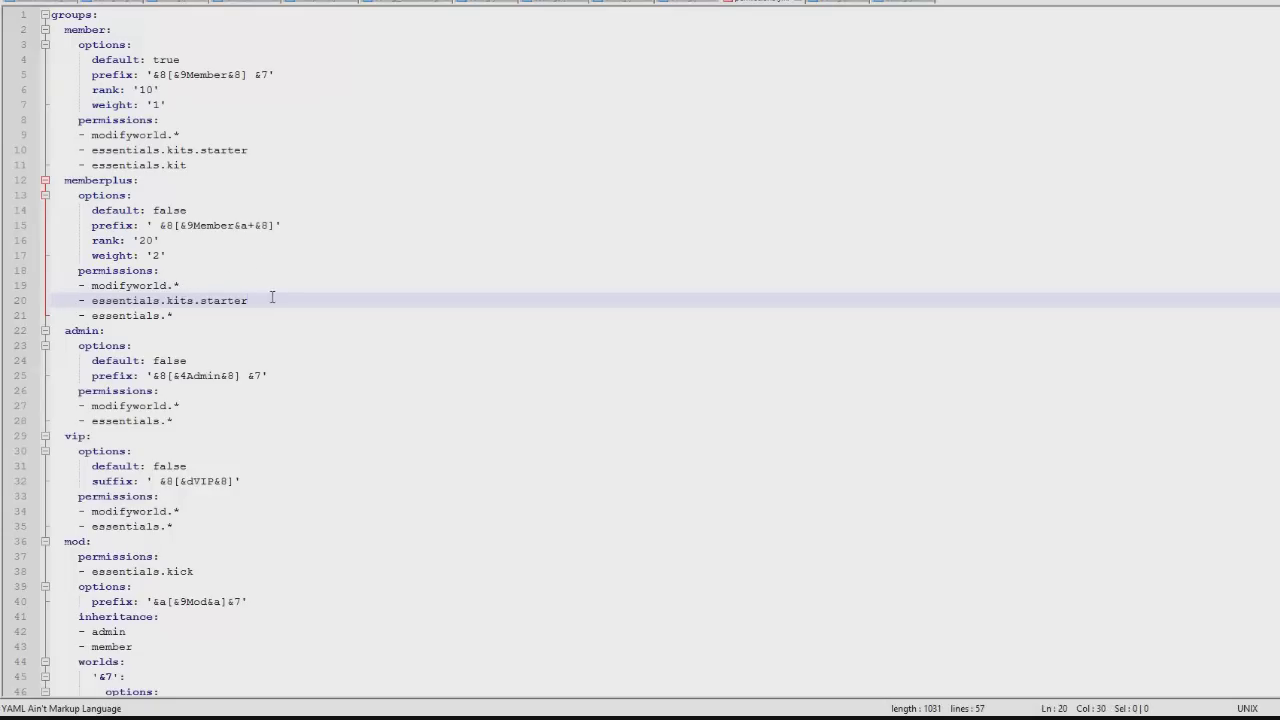
- Change the copied kit permission in the memberplus group to essentials.kits.*
{"action": "key", "text": "BackSpace"}
{"action": "key", "text": "BackSpace"}
{"action": "key", "text": "BackSpace"}
{"action": "key", "text": "BackSpace"}
{"action": "key", "text": "BackSpace"}
{"action": "key", "text": "BackSpace"}
- Switch to the Essentials permissions reference in the browser and clear its kit search filter
{"action": "left_click", "coordinate": [100, 716]}
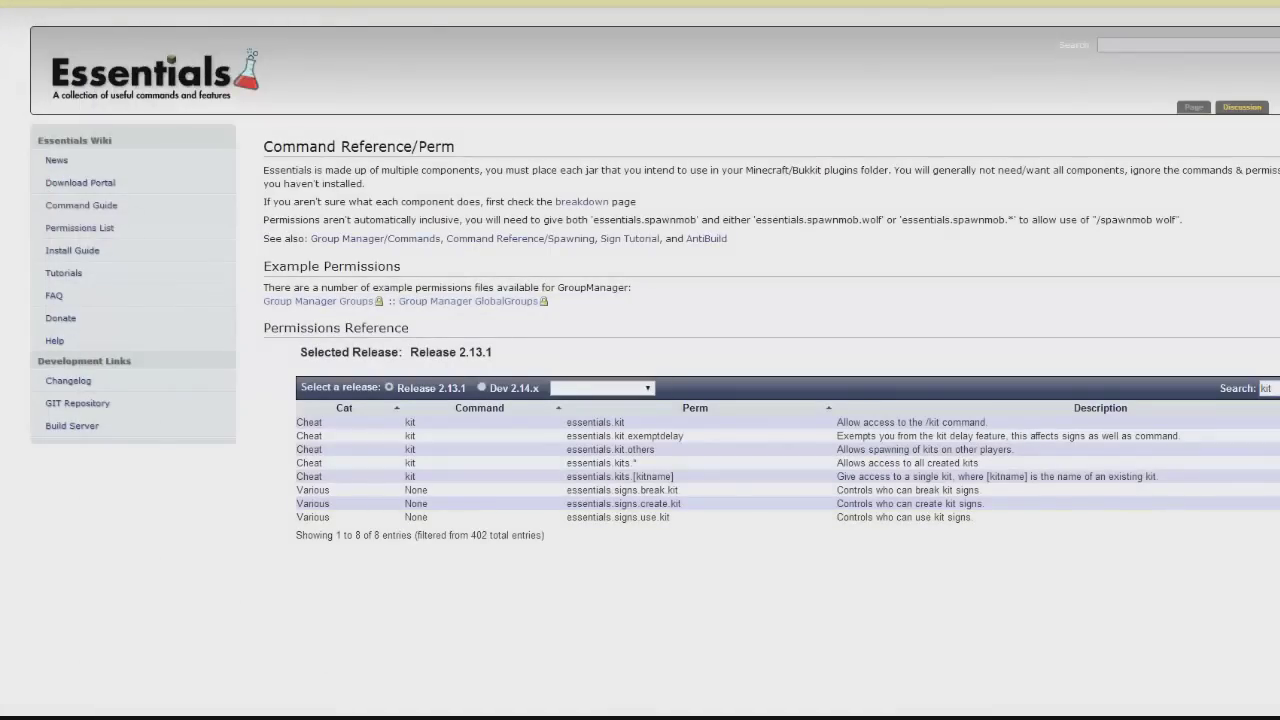
{"action": "left_click_drag", "start_coordinate": [714, 540], "coordinate": [509, 491]}
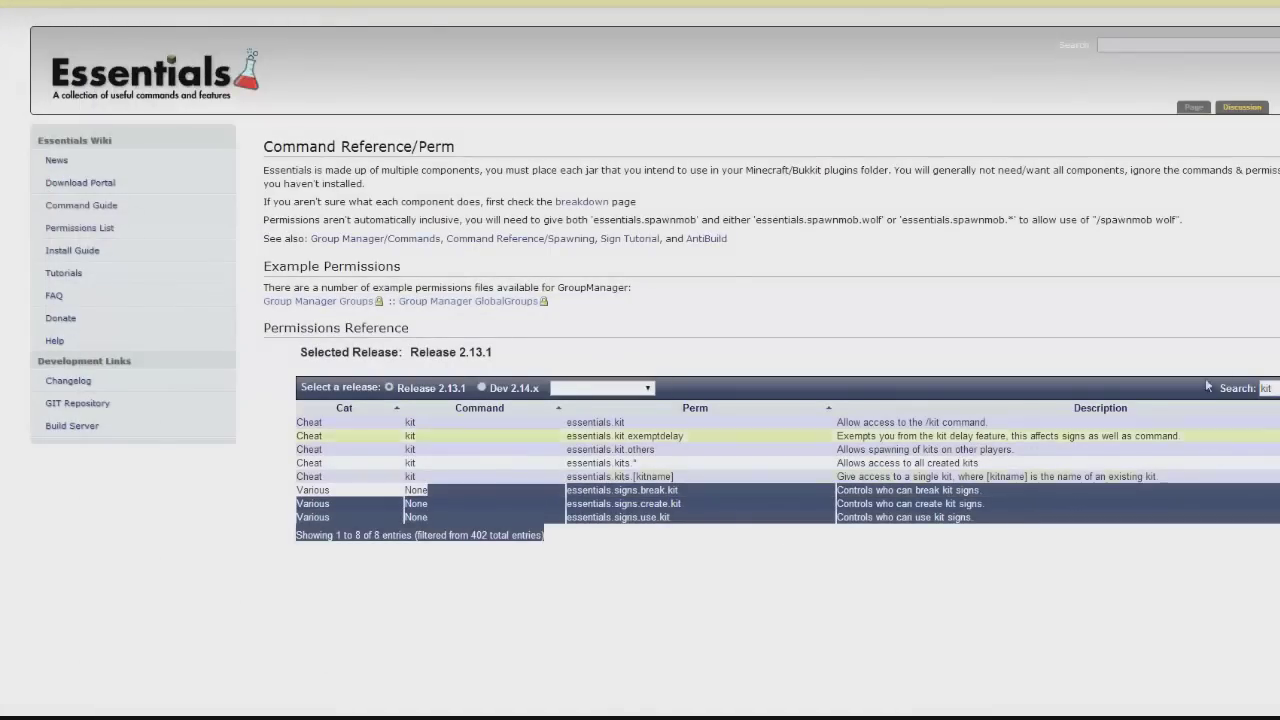
{"action": "left_click", "coordinate": [1272, 384]}
{"action": "key", "text": "BackSpace"}
{"action": "key", "text": "BackSpace"}
{"action": "key", "text": "BackSpace"}
- Find the economy commands in the permissions reference and copy the essentials.balance node
{"action": "scroll", "coordinate": [666, 450], "scroll_direction": "down", "scroll_amount": 5}
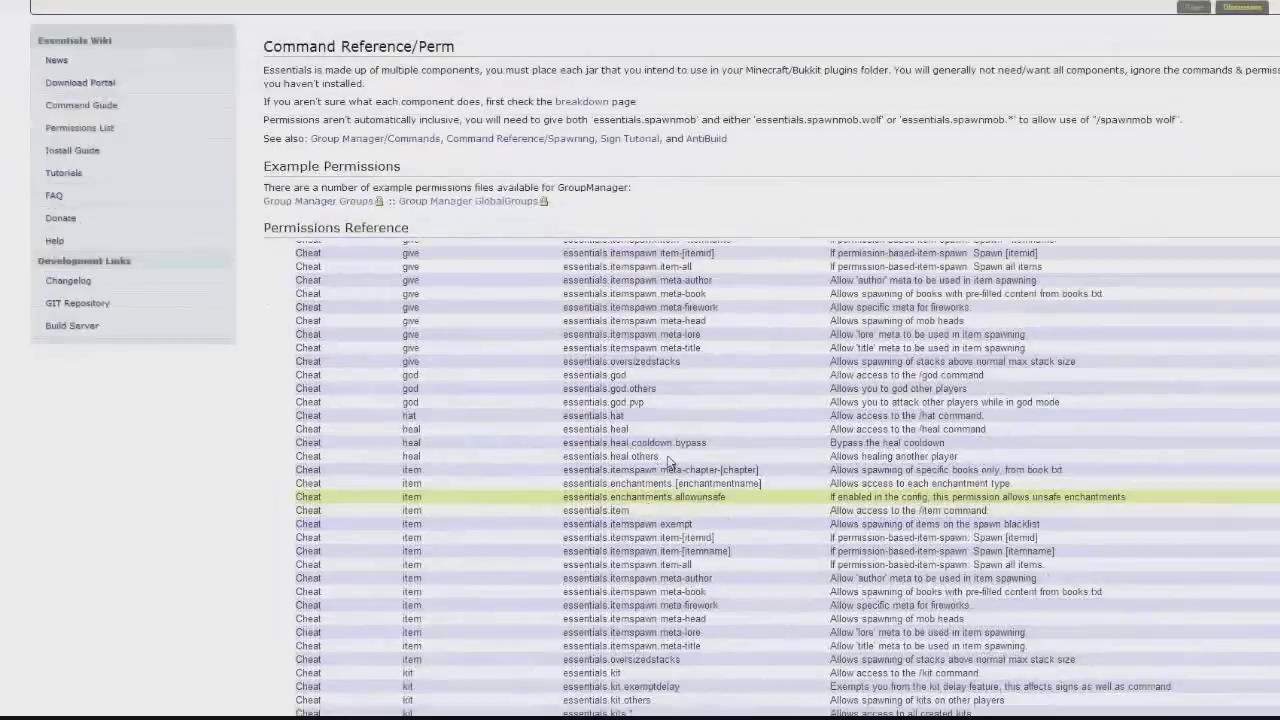
{"action": "scroll", "coordinate": [690, 522], "scroll_direction": "down", "scroll_amount": 5}
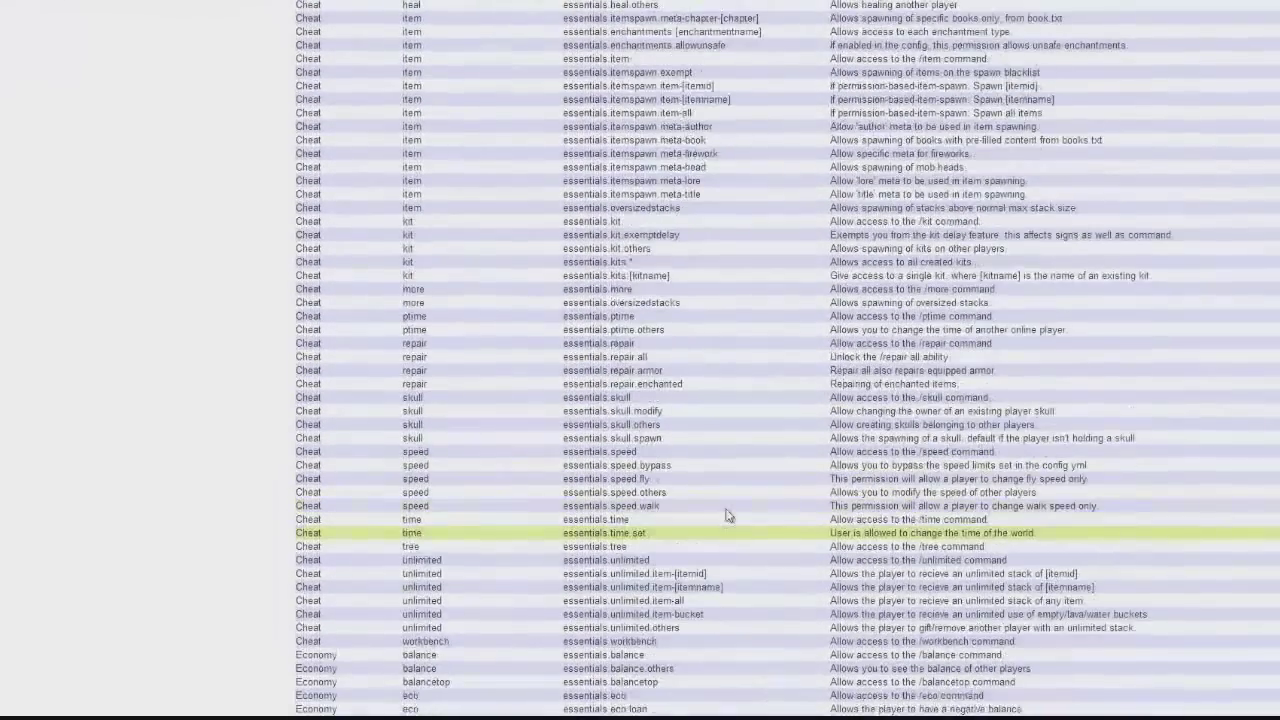
{"action": "scroll", "coordinate": [688, 520], "scroll_direction": "down", "scroll_amount": 5}
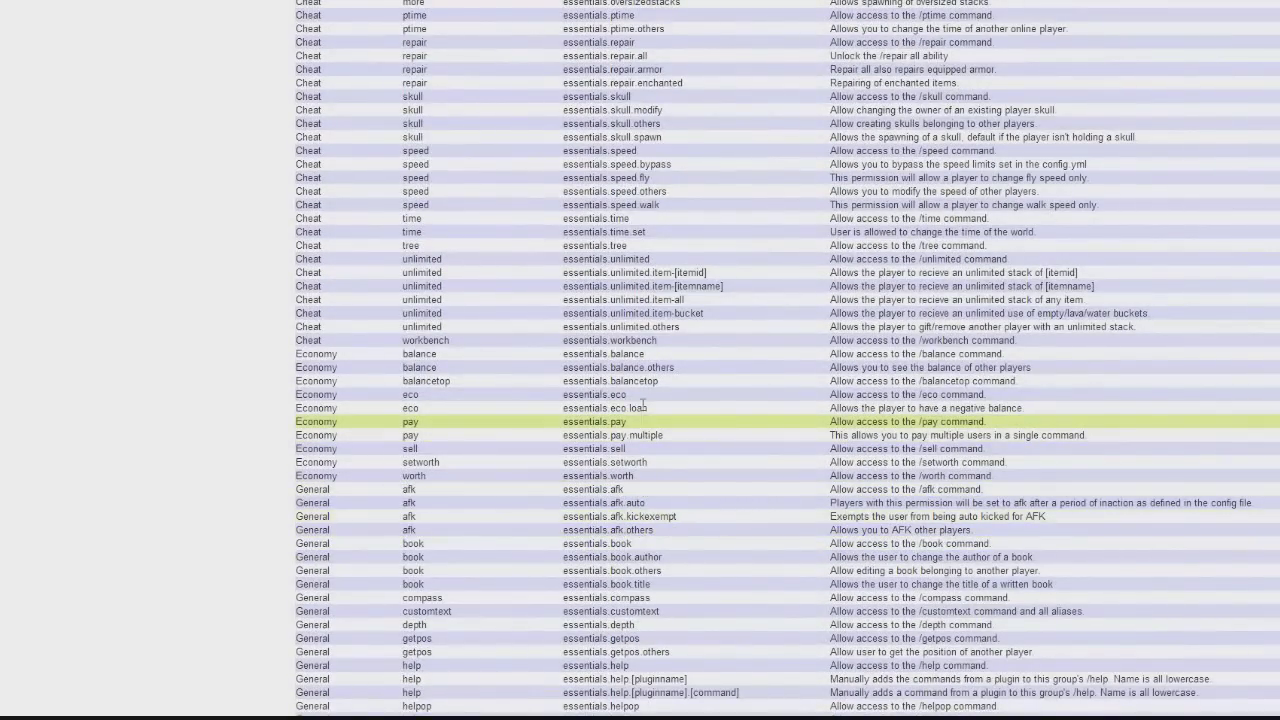
{"action": "left_click_drag", "start_coordinate": [641, 394], "coordinate": [561, 395]}
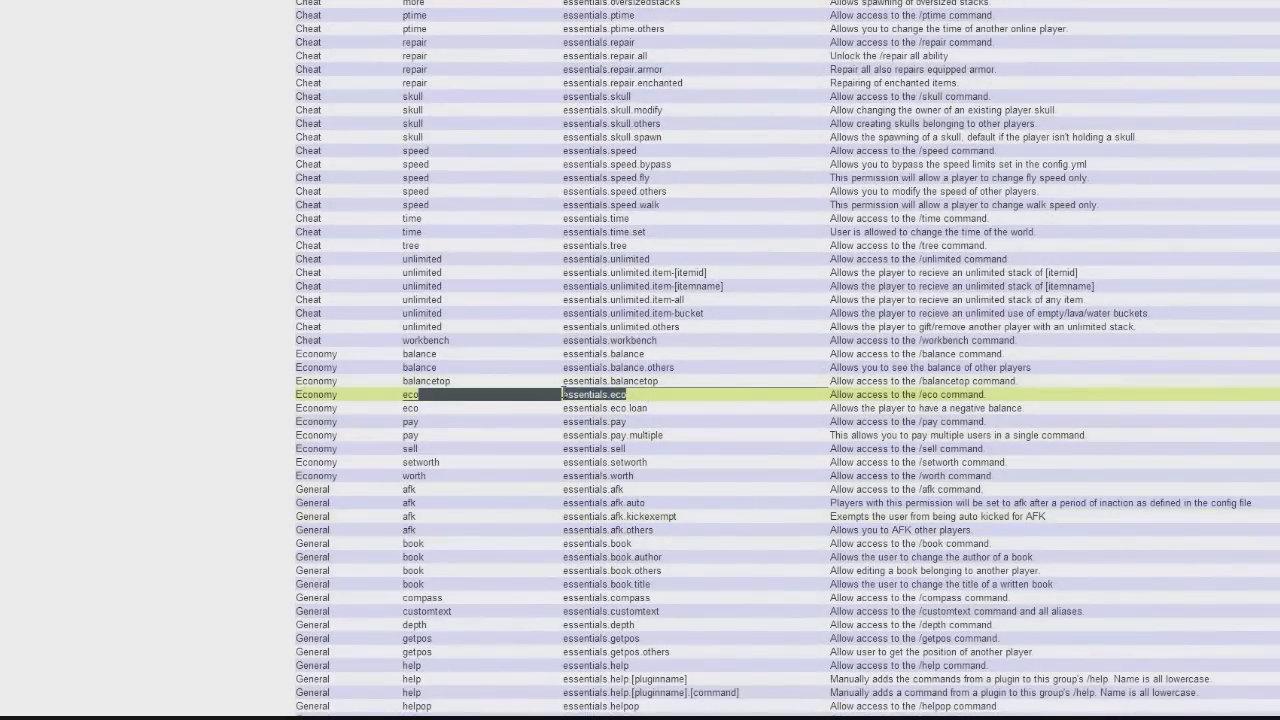
{"action": "left_click_drag", "start_coordinate": [644, 354], "coordinate": [557, 355]}
- Back in the permissions file, add essentials.balance to the member group's permissions below essentials.kit
{"action": "key", "text": "alt+Tab"}
{"action": "left_click", "coordinate": [198, 150]}
{"action": "left_click", "coordinate": [205, 165]}
{"action": "key", "text": "Return"}
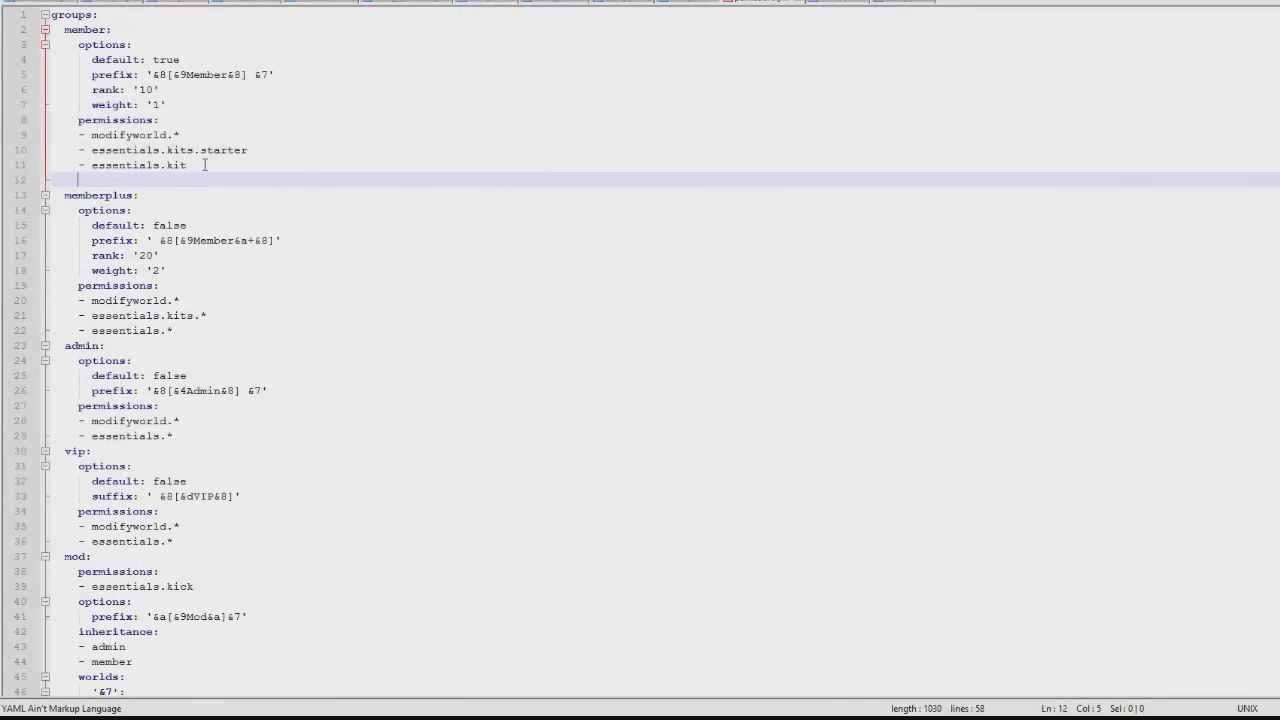
{"action": "type", "text": "-"}
{"action": "key", "text": "ctrl+v"}
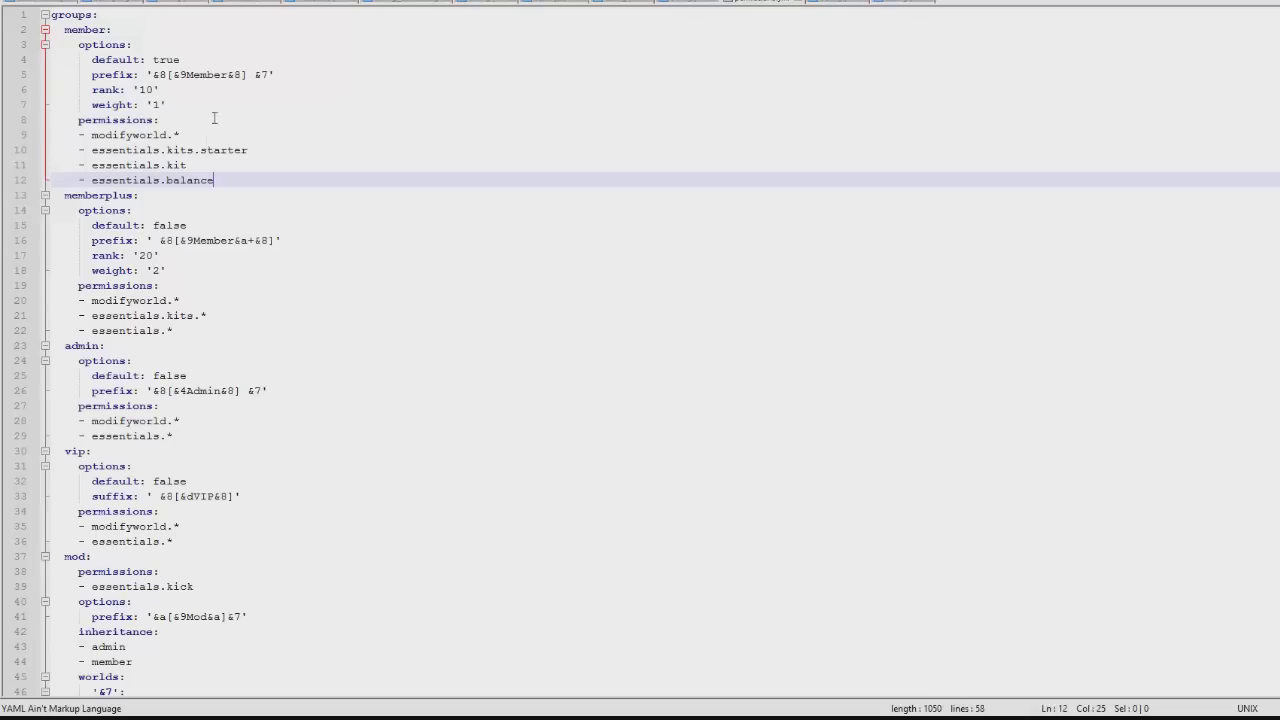
{"action": "scroll", "coordinate": [320, 363], "scroll_direction": "down", "scroll_amount": 4}
{"action": "scroll", "coordinate": [306, 337], "scroll_direction": "up", "scroll_amount": 4}
- Add an inheritance section with the entry member below the memberplus group's permissions
{"action": "left_click", "coordinate": [184, 285]}
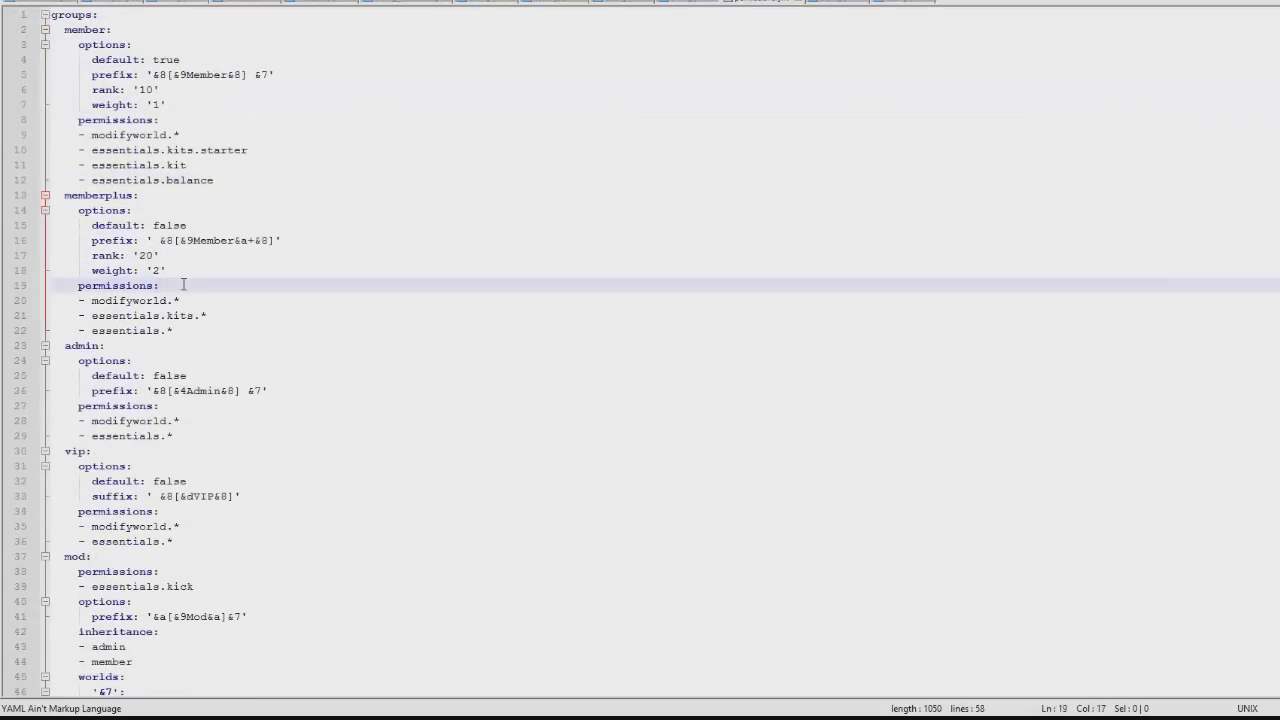
{"action": "left_click", "coordinate": [203, 330]}
{"action": "key", "text": "Return"}
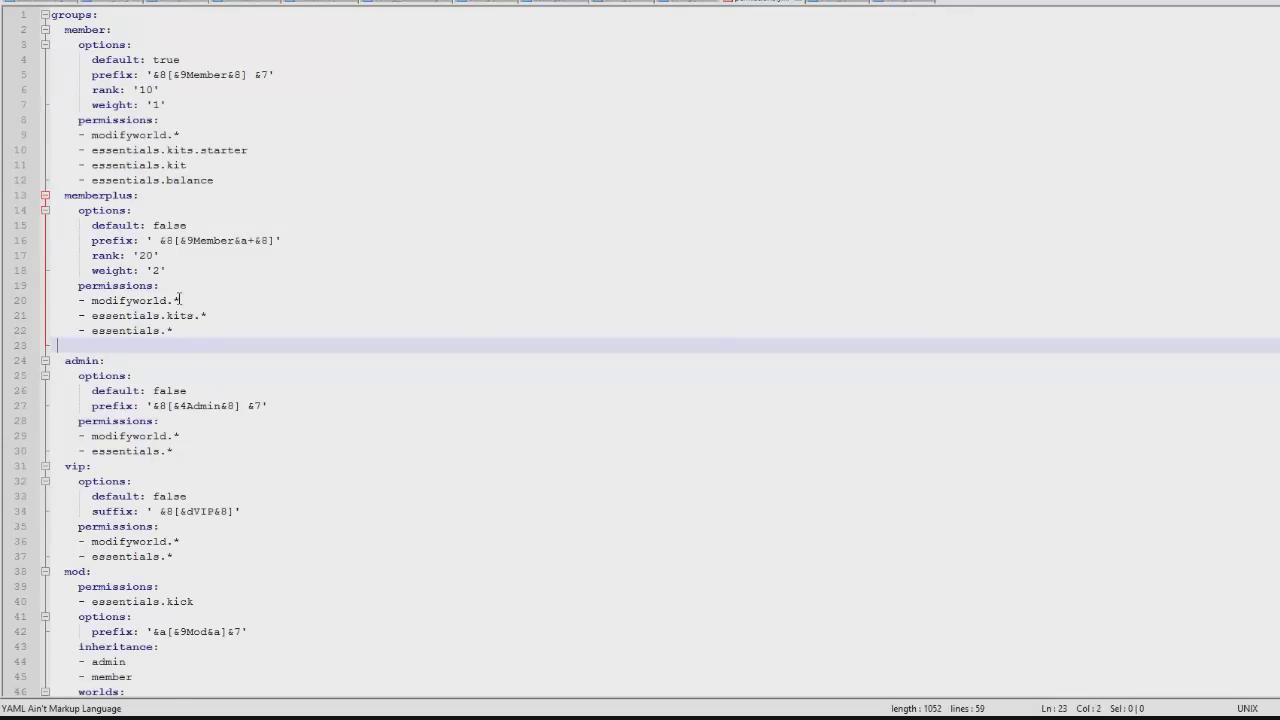
{"action": "type", "text": "inheritance:"}
{"action": "key", "text": "Return"}
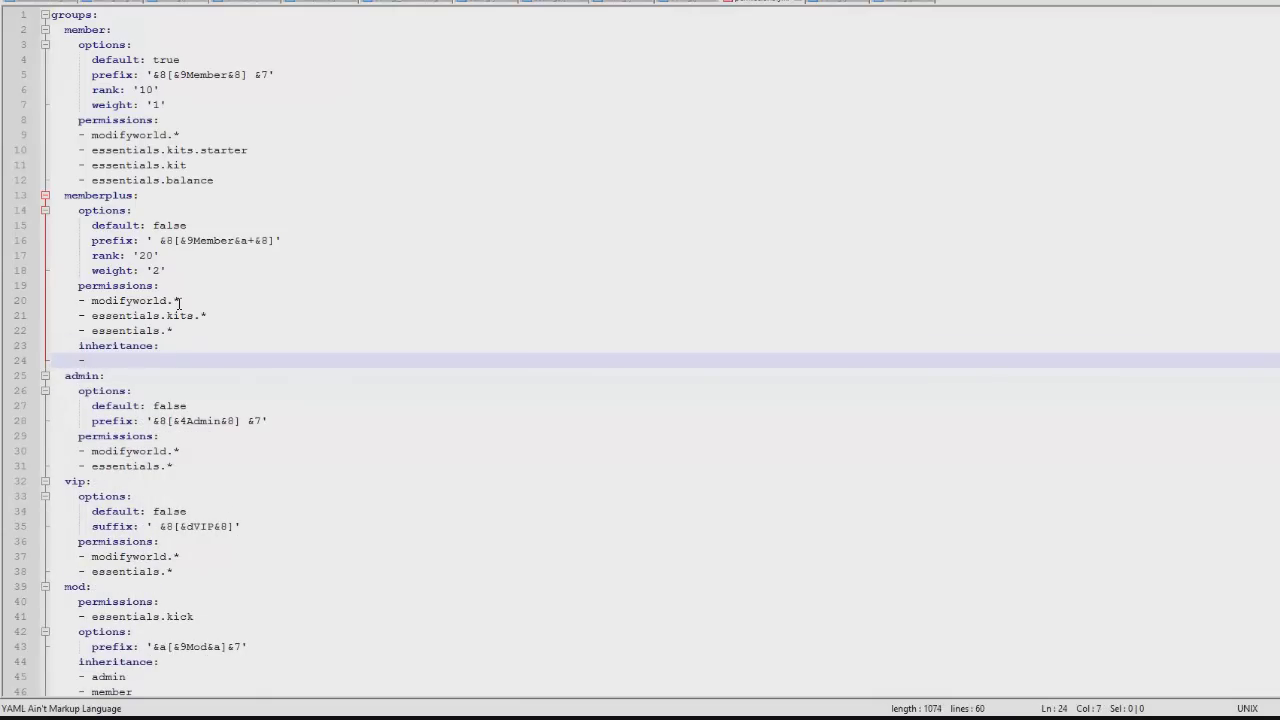
{"action": "type", "text": "- membe"}
{"action": "type", "text": "ber"}
- Examine the admin and mod group definitions, including the entries in the mod group's inheritance list
{"action": "left_click_drag", "start_coordinate": [193, 616], "coordinate": [51, 14]}
{"action": "left_click", "coordinate": [267, 389]}
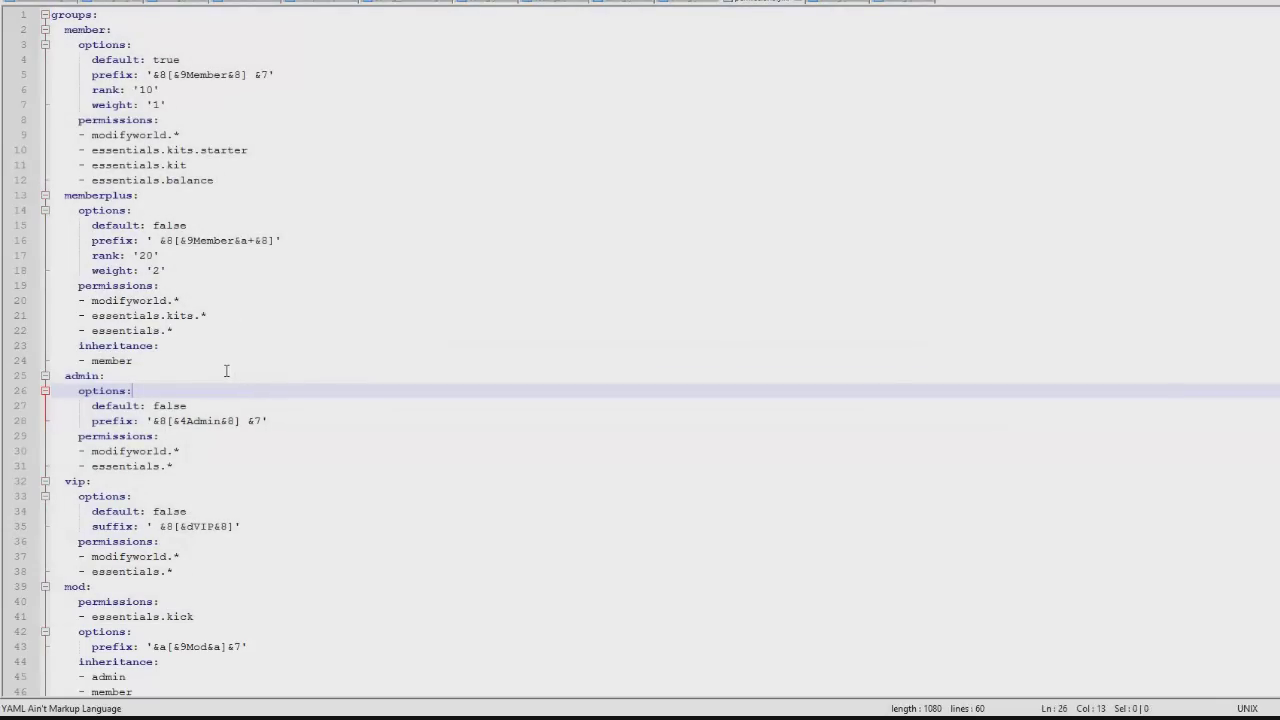
{"action": "scroll", "coordinate": [224, 369], "scroll_direction": "down", "scroll_amount": 2}
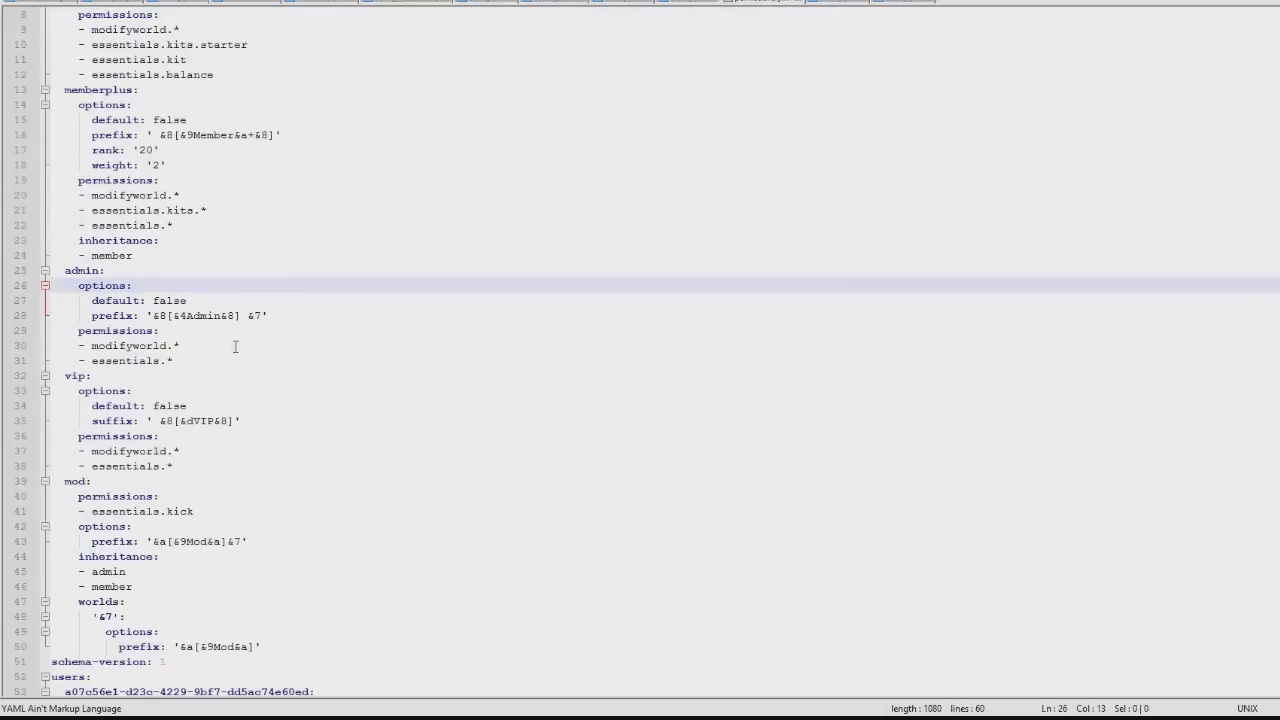
{"action": "left_click_drag", "start_coordinate": [291, 359], "coordinate": [50, 240]}
{"action": "left_click", "coordinate": [85, 317]}
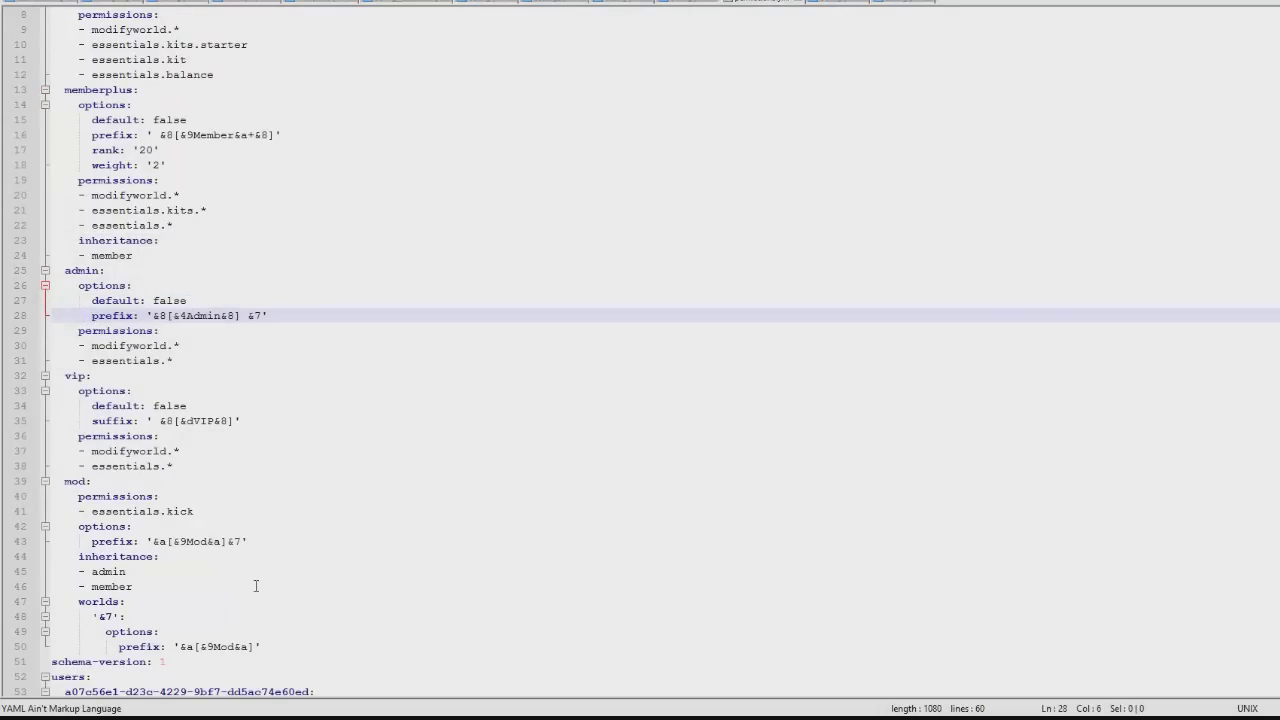
{"action": "left_click_drag", "start_coordinate": [258, 574], "coordinate": [22, 486]}
{"action": "left_click", "coordinate": [166, 558]}
{"action": "left_click", "coordinate": [148, 583]}
{"action": "left_click_drag", "start_coordinate": [147, 582], "coordinate": [5, 558]}
- Remove admin from the mod group's inheritance list, keeping only member
{"action": "scroll", "coordinate": [80, 540], "scroll_direction": "down", "scroll_amount": 1}
{"action": "left_click", "coordinate": [157, 526]}
{"action": "left_click_drag", "start_coordinate": [132, 511], "coordinate": [15, 511]}
{"action": "key", "text": "BackSpace"}
{"action": "key", "text": "BackSpace"}
{"action": "scroll", "coordinate": [215, 446], "scroll_direction": "up", "scroll_amount": 4}
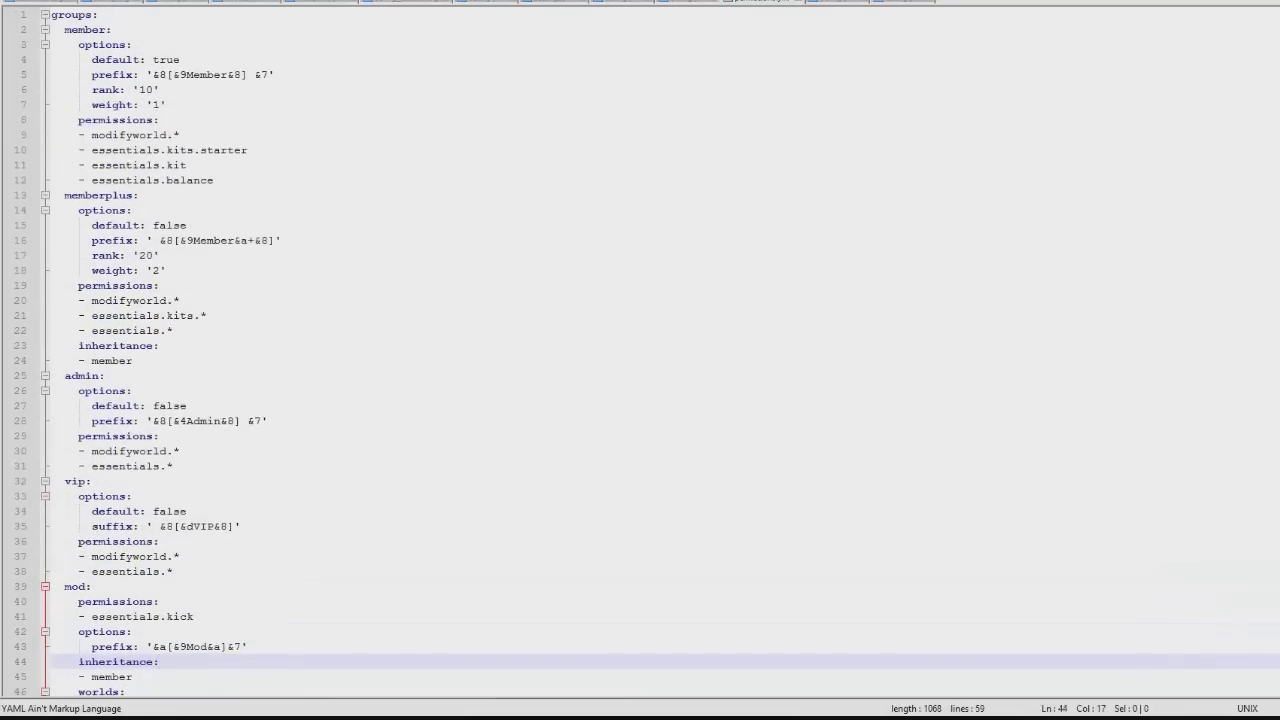
- Look through the Essentials permissions reference for the nodes, commands and descriptions of the different command categories
{"action": "key", "text": "alt+Tab"}
{"action": "scroll", "coordinate": [371, 329], "scroll_direction": "up", "scroll_amount": 5}
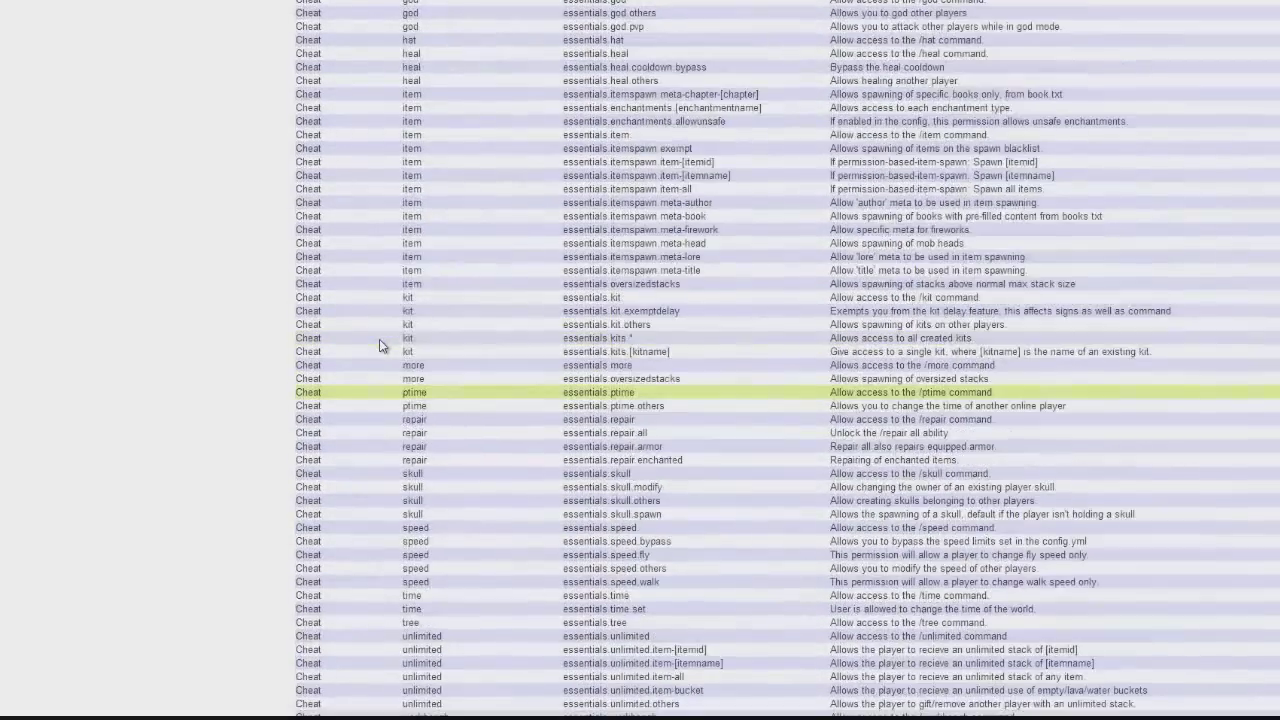
{"action": "scroll", "coordinate": [379, 340], "scroll_direction": "up", "scroll_amount": 6}
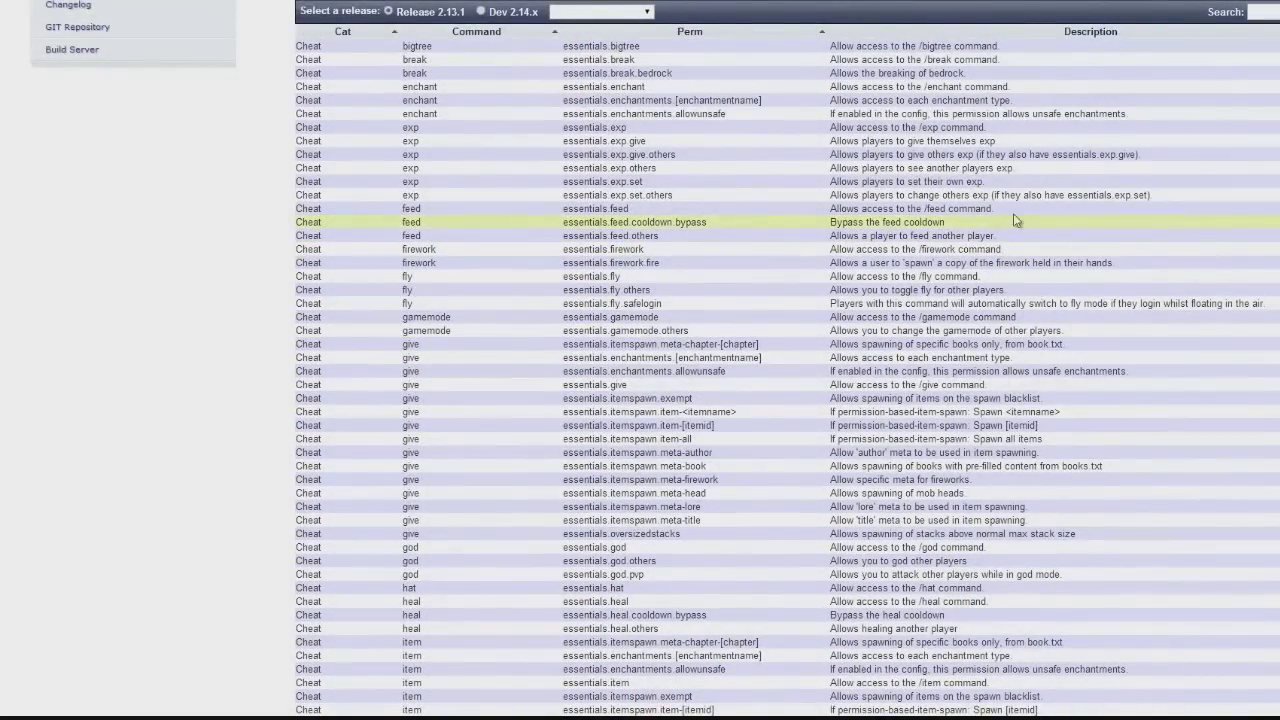
{"action": "scroll", "coordinate": [1013, 220], "scroll_direction": "up", "scroll_amount": 2}
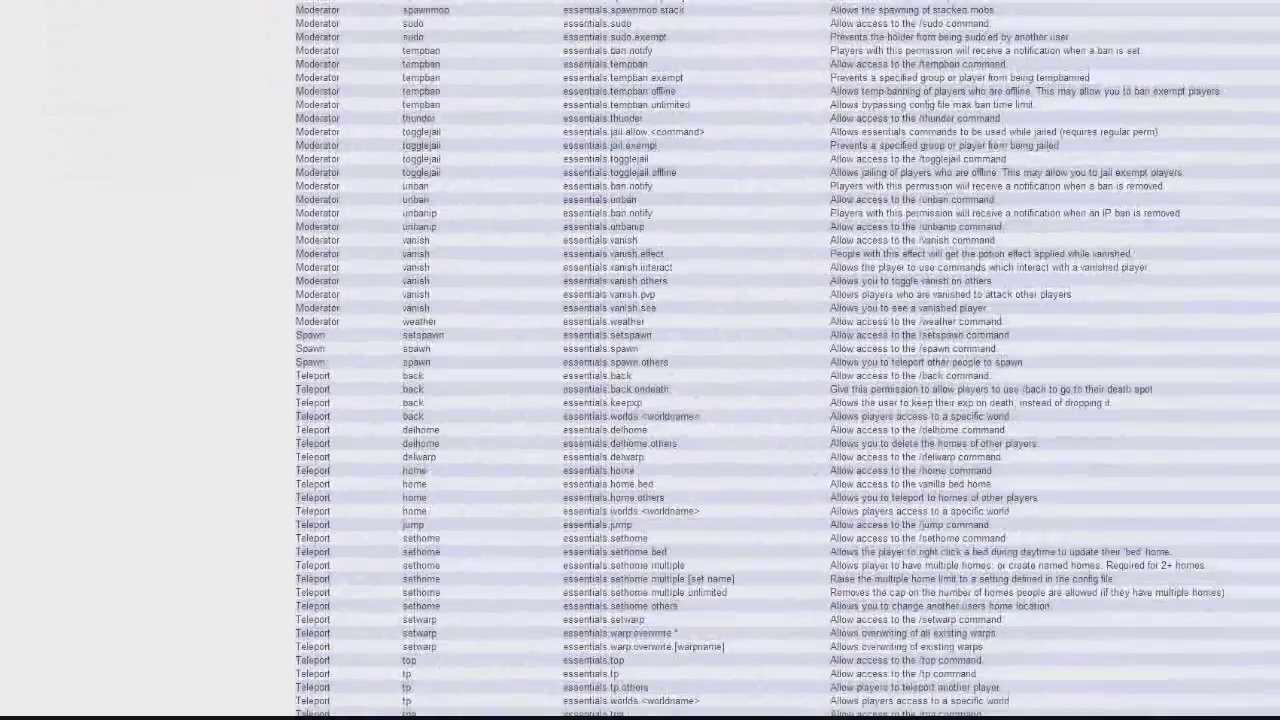
{"action": "scroll", "coordinate": [770, 400], "scroll_direction": "up", "scroll_amount": 10}
{"action": "scroll", "coordinate": [422, 253], "scroll_direction": "down", "scroll_amount": 6}
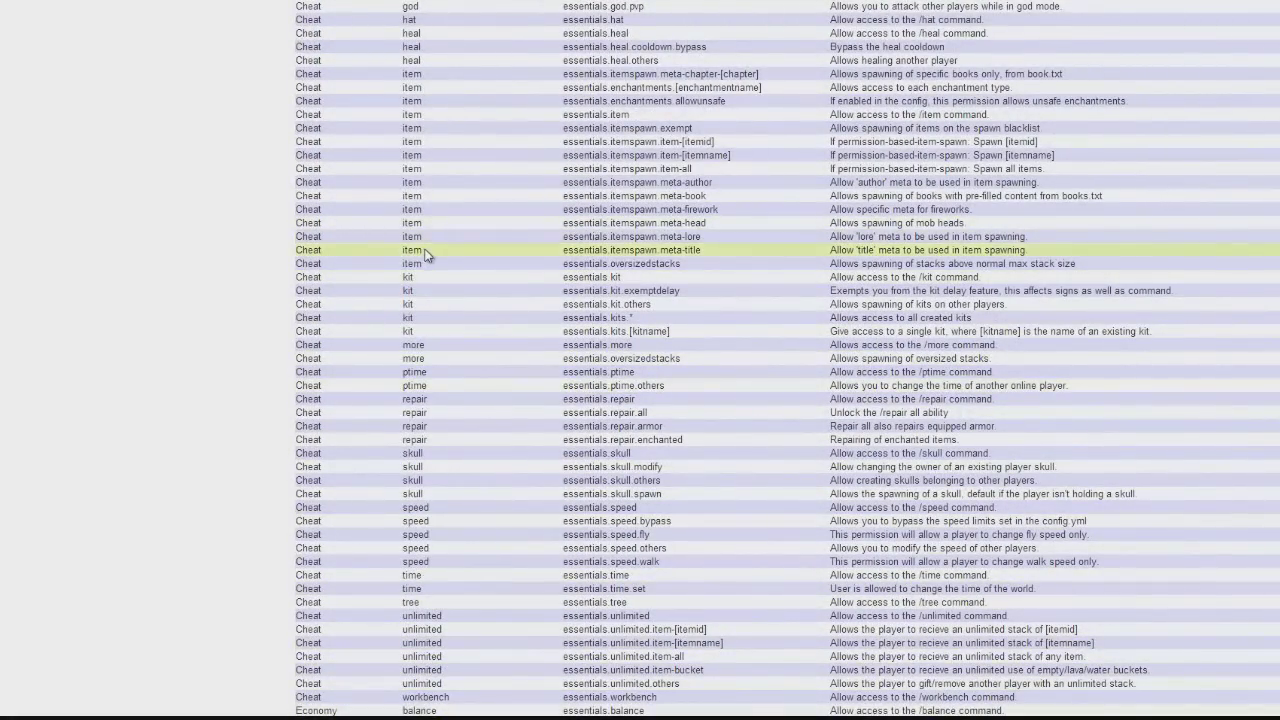
{"action": "scroll", "coordinate": [437, 305], "scroll_direction": "up", "scroll_amount": 3}
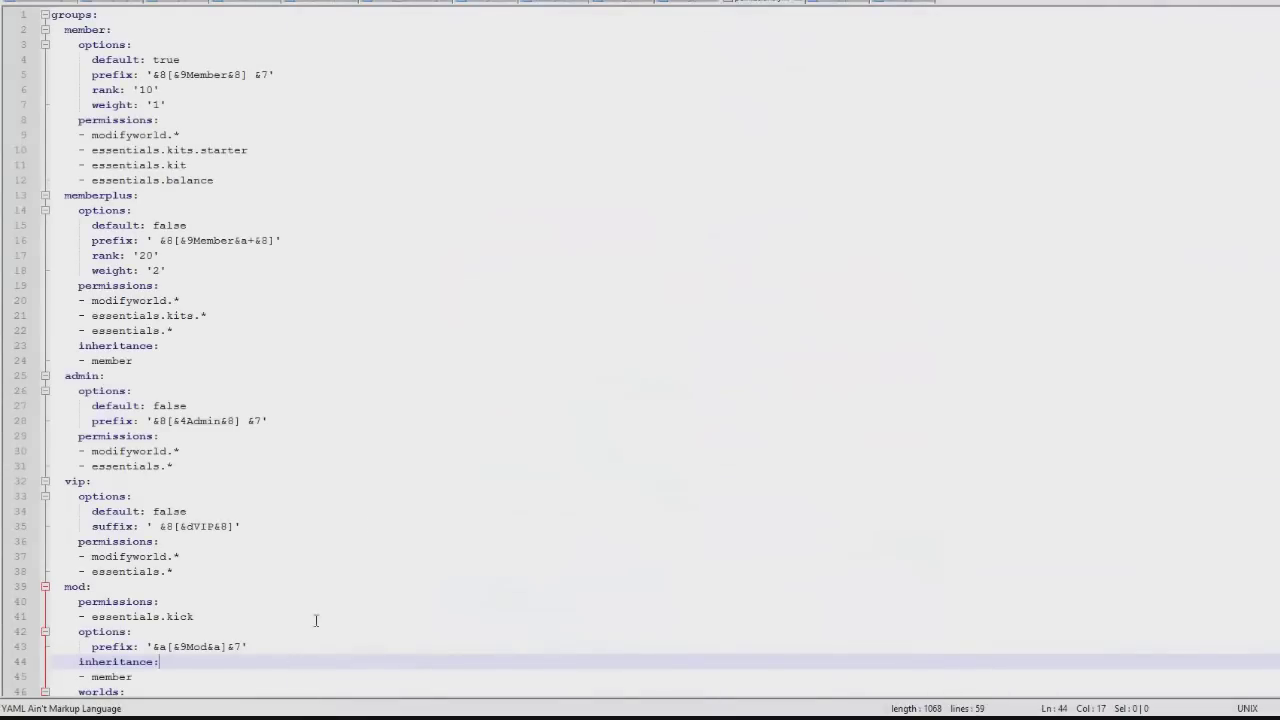